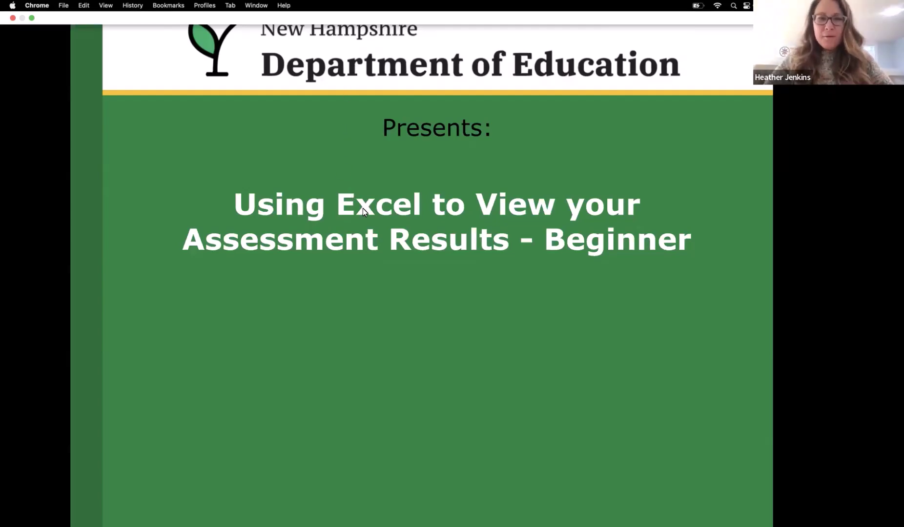
Step: Advance the slideshow to slide 2, Presentation Team, with photos and bios of three presenters
{"action": "left_click", "coordinate": [374, 269]}
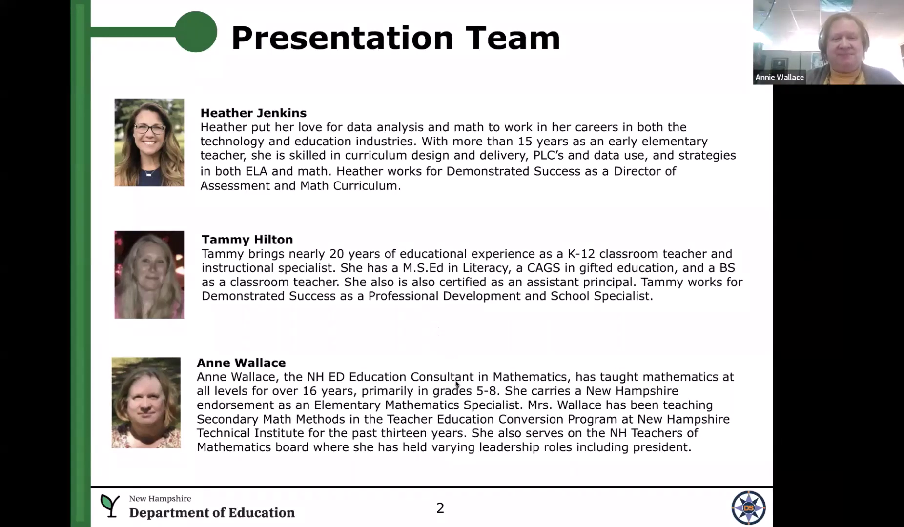
Step: Advance to slide 3, Webinar Logistics & Intro, with its five numbered logistics points
{"action": "key", "text": "Right"}
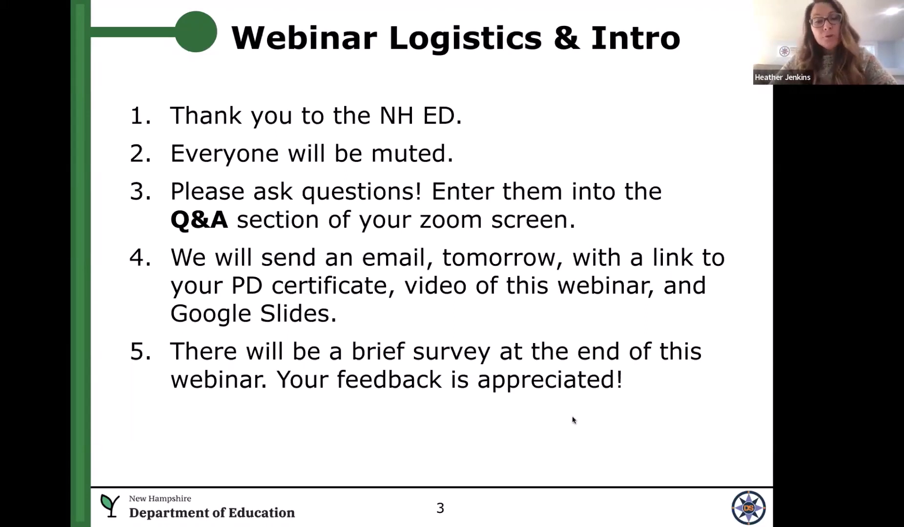
Step: Advance to slide 4, Goals for Today, listing four numbered Excel questions
{"action": "key", "text": "Right"}
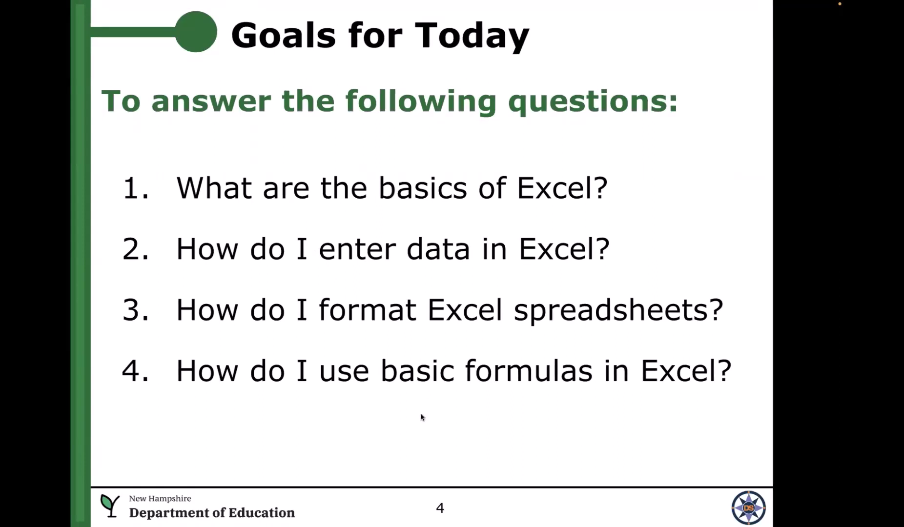
Step: Advance through the Agenda slide to slide 6, Excel Basics: The Excel Window
{"action": "left_click", "coordinate": [420, 439]}
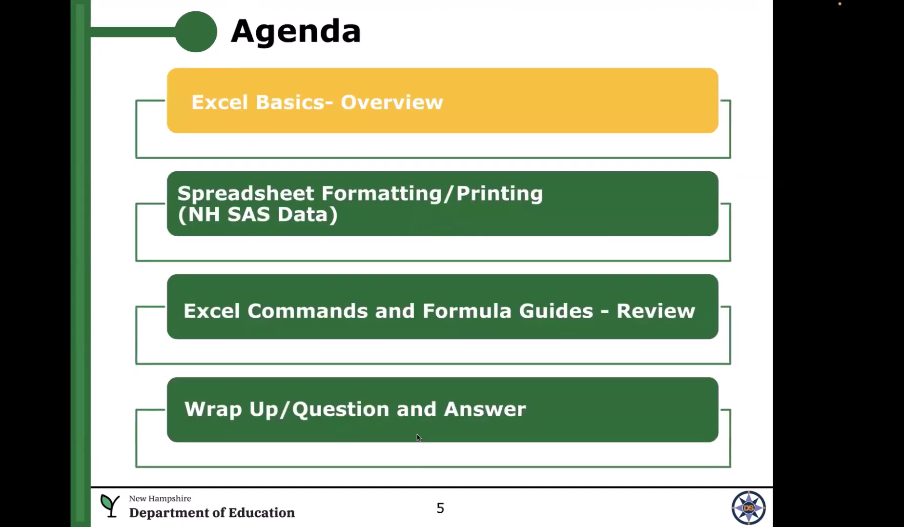
{"action": "left_click", "coordinate": [416, 433]}
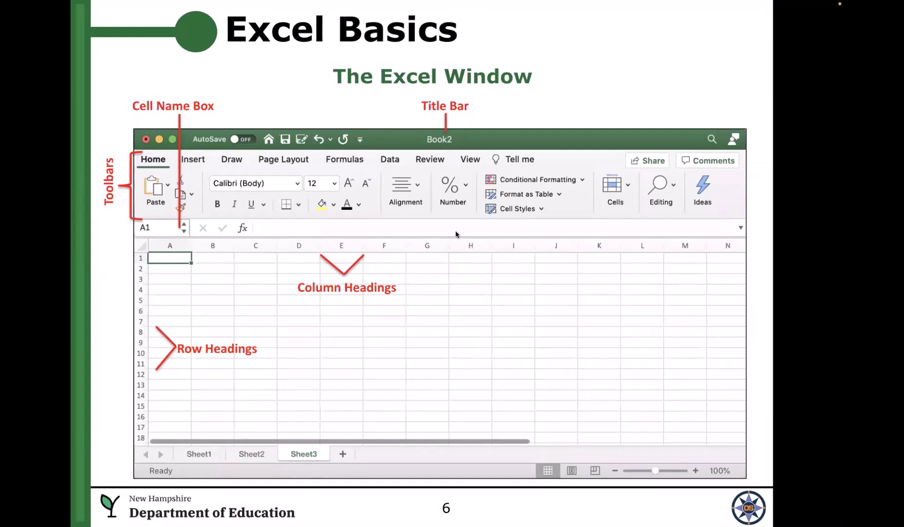
Step: Build the Formula Bar, Cell, Worksheet Window and Worksheet Tabs callouts on slide 6
{"action": "left_click", "coordinate": [253, 224]}
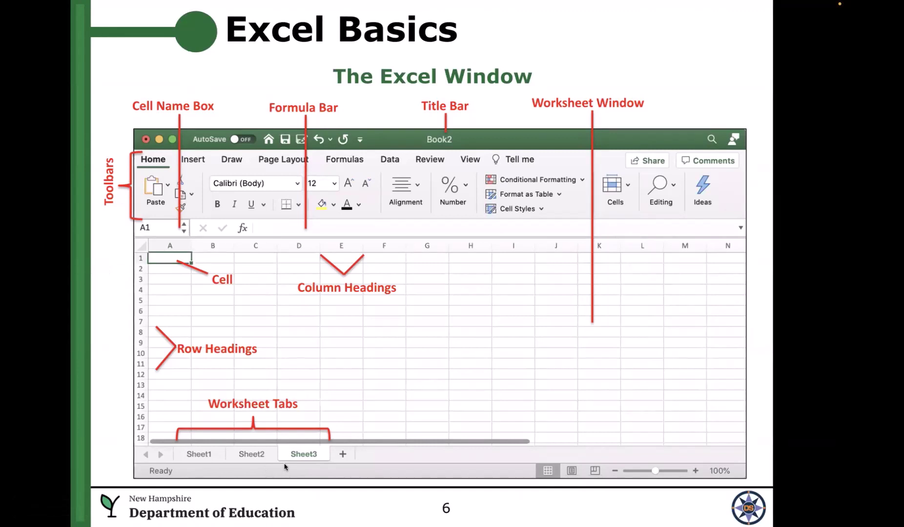
Step: Show the Zoom Slider and View Buttons callouts, then advance to slide 7
{"action": "key", "text": "Right"}
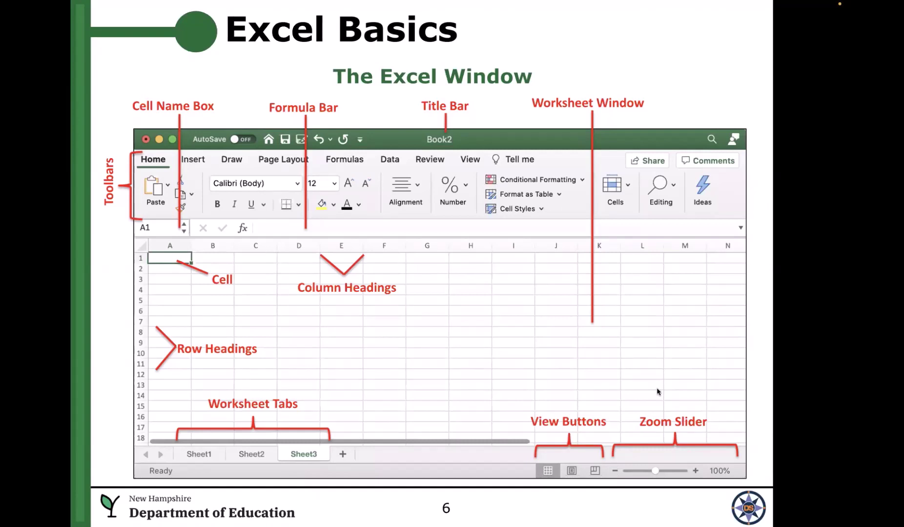
{"action": "key", "text": "Right"}
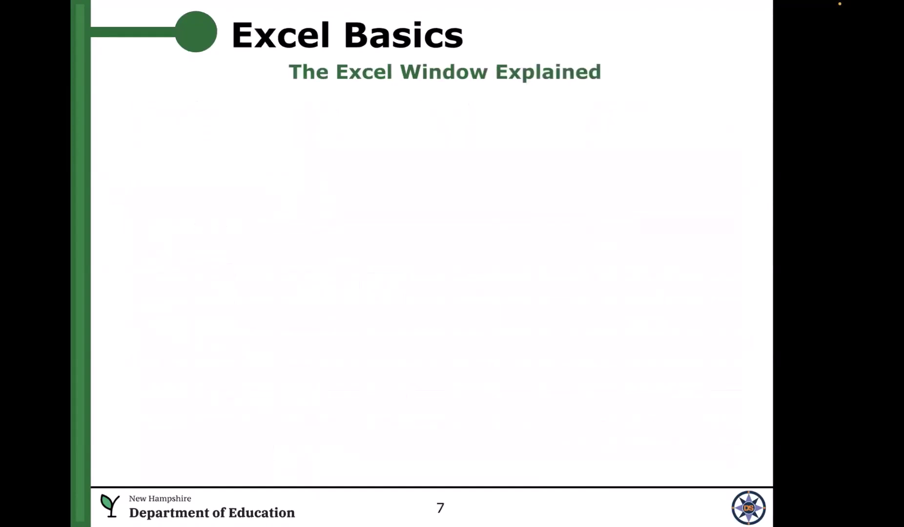
Step: Build slide 7's Title Bar and Toolbars images with their title bar, menu bar and toolbar captions
{"action": "key", "text": "Right"}
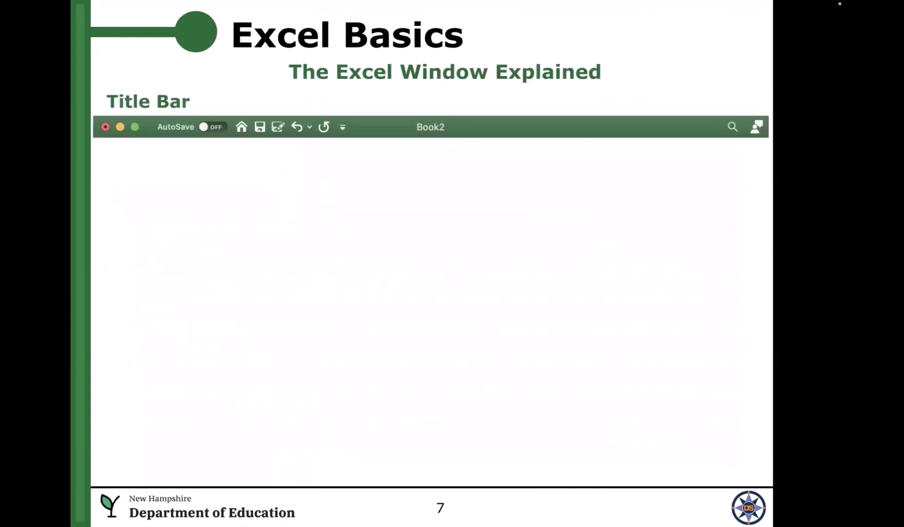
{"action": "key", "text": "Right"}
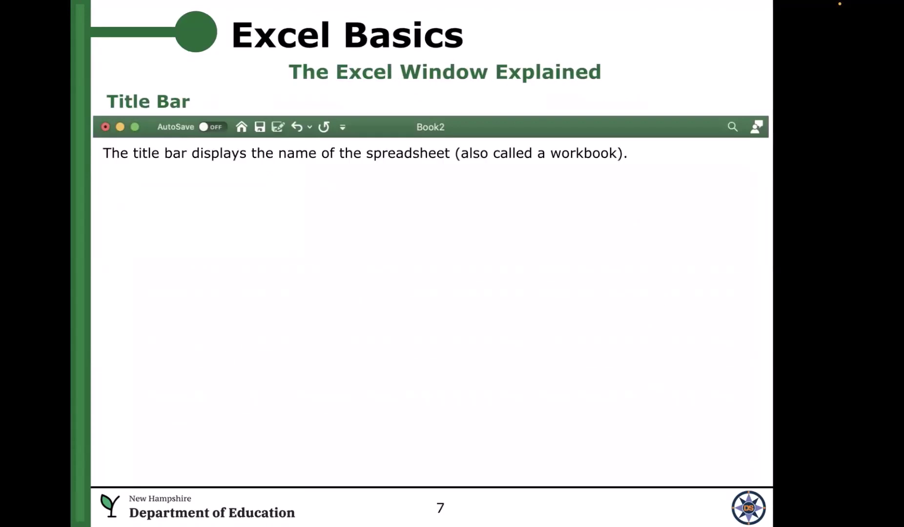
{"action": "key", "text": "Right"}
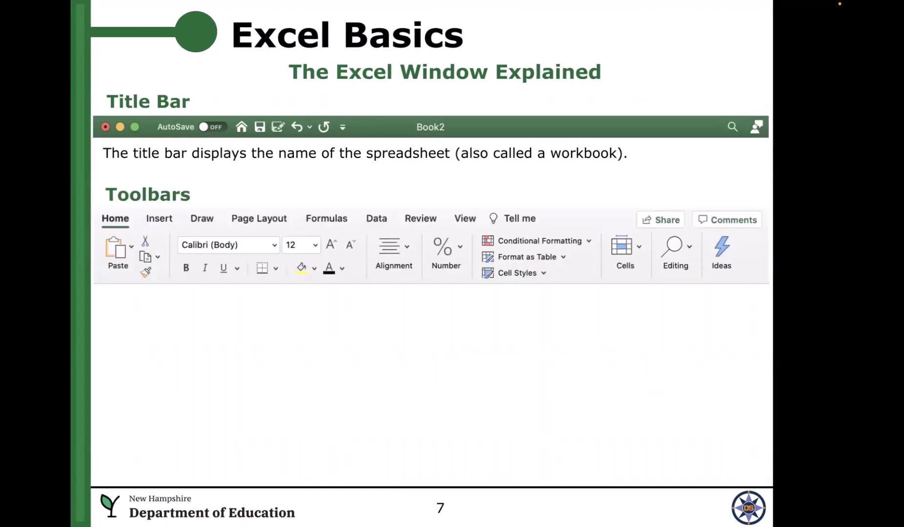
{"action": "key", "text": "Right"}
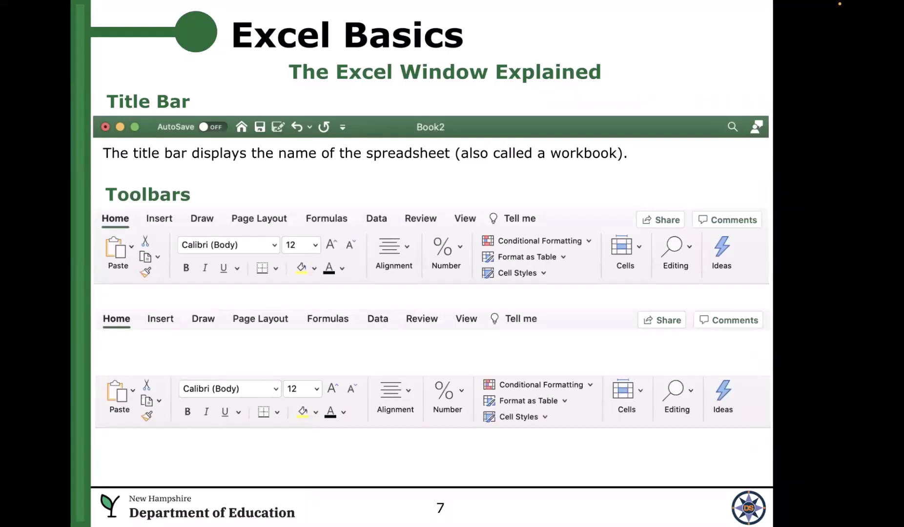
{"action": "key", "text": "Right"}
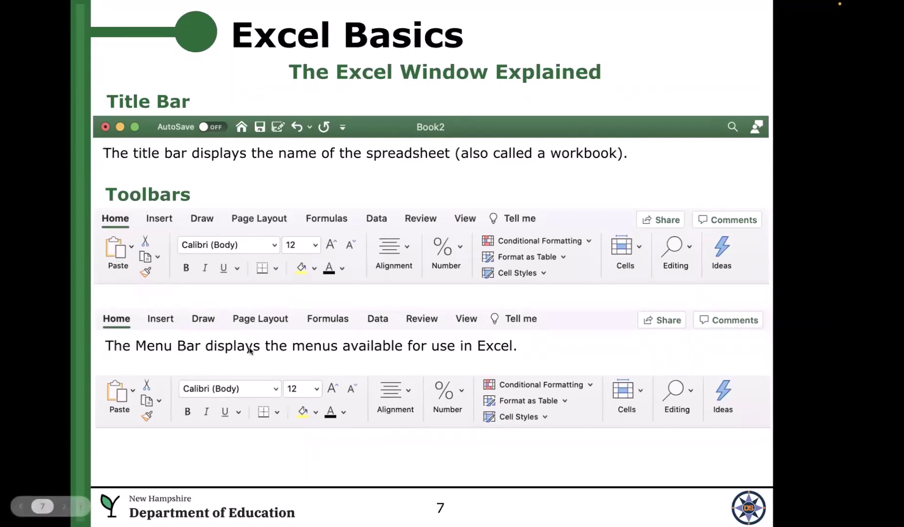
{"action": "left_click", "coordinate": [415, 322]}
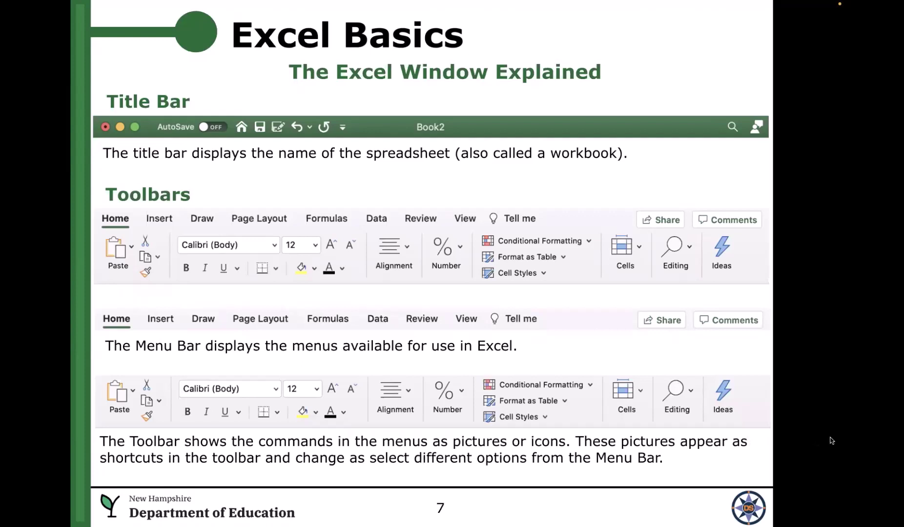
Step: Advance through the Column Headings slide to slide 9 on cells (D4) and worksheet tabs
{"action": "key", "text": "Right"}
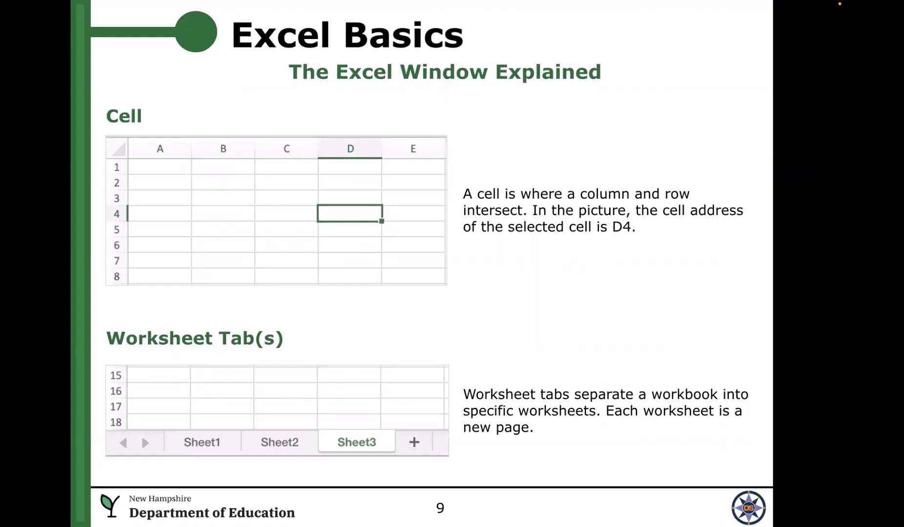
Step: Advance past slide 10 on zoom slider and view buttons to slide 11's full Excel window
{"action": "key", "text": "Right"}
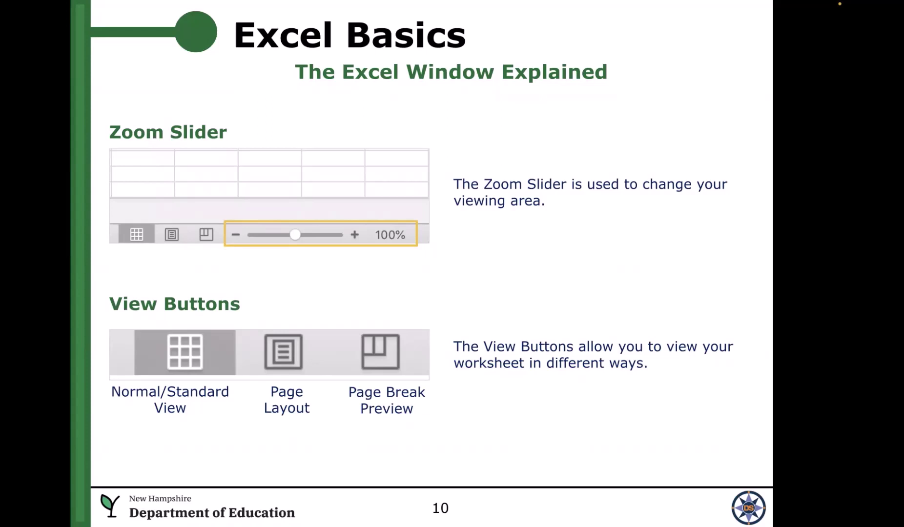
{"action": "key", "text": "Right"}
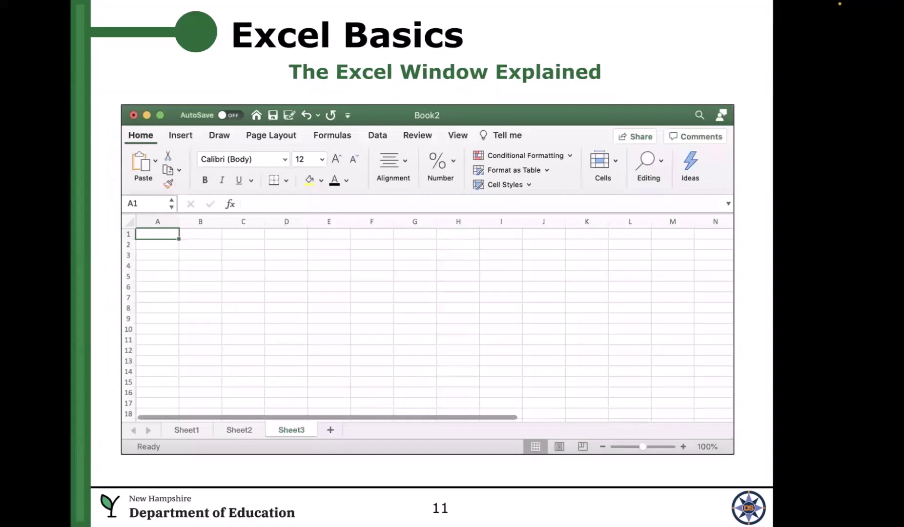
Step: Show the Standard Formatting Options callout, then advance to Agenda slide 12 on NH SAS Data formatting
{"action": "key", "text": "Right"}
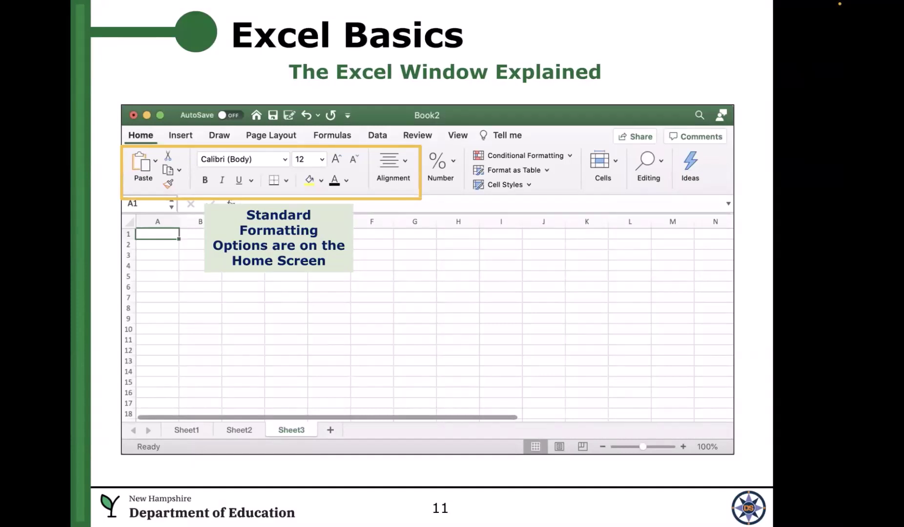
{"action": "key", "text": "Right"}
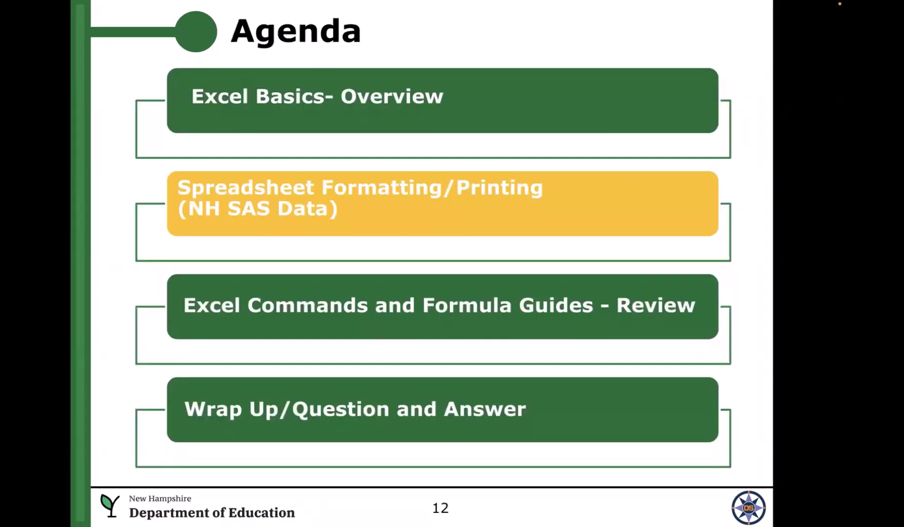
{"action": "key", "text": "Left"}
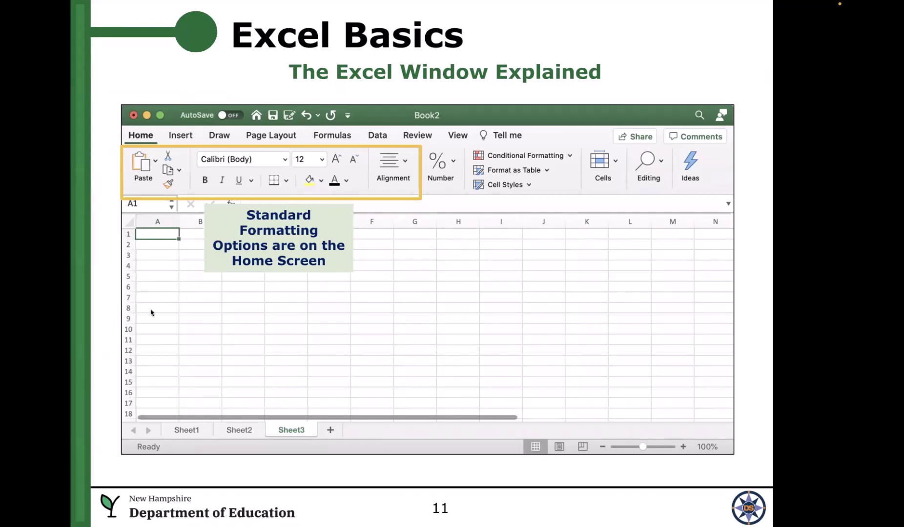
{"action": "key", "text": "Right"}
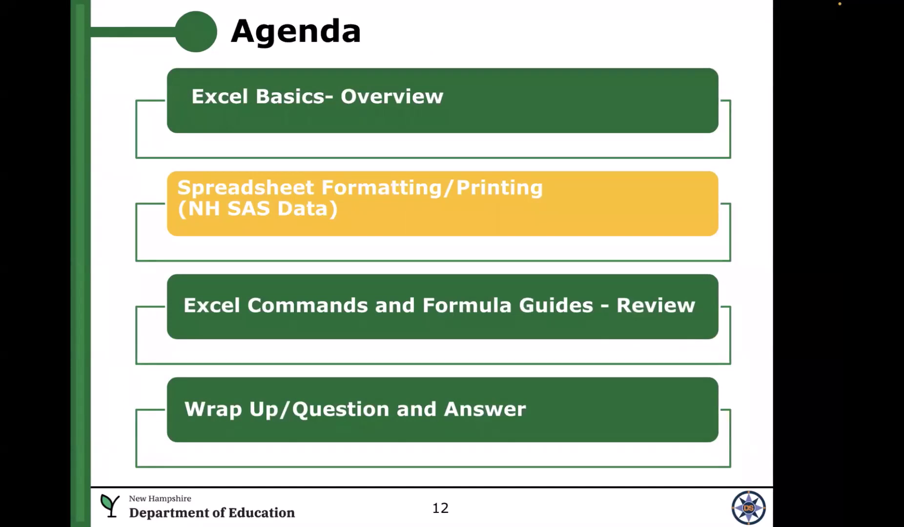
Step: Step through the BEFORE and AFTER slides, ending on slide 14's AFTER Grade 4 score table
{"action": "key", "text": "Right"}
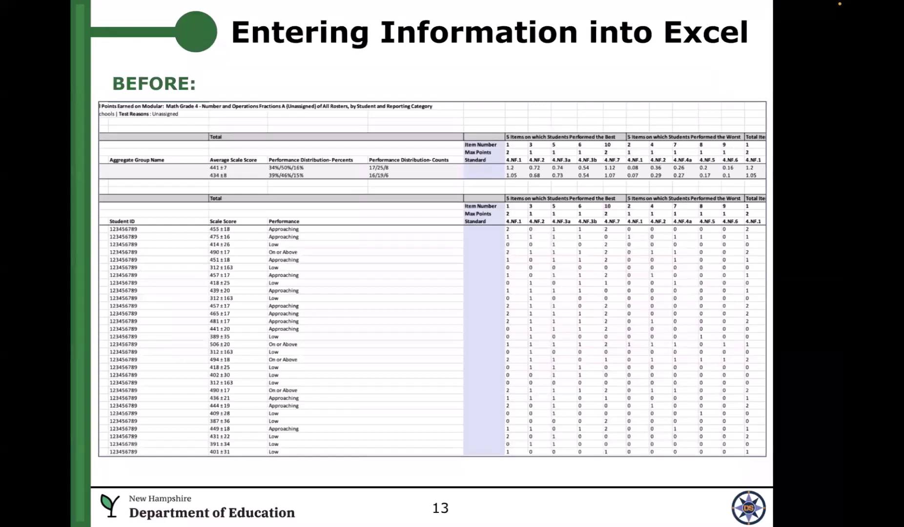
{"action": "key", "text": "Left"}
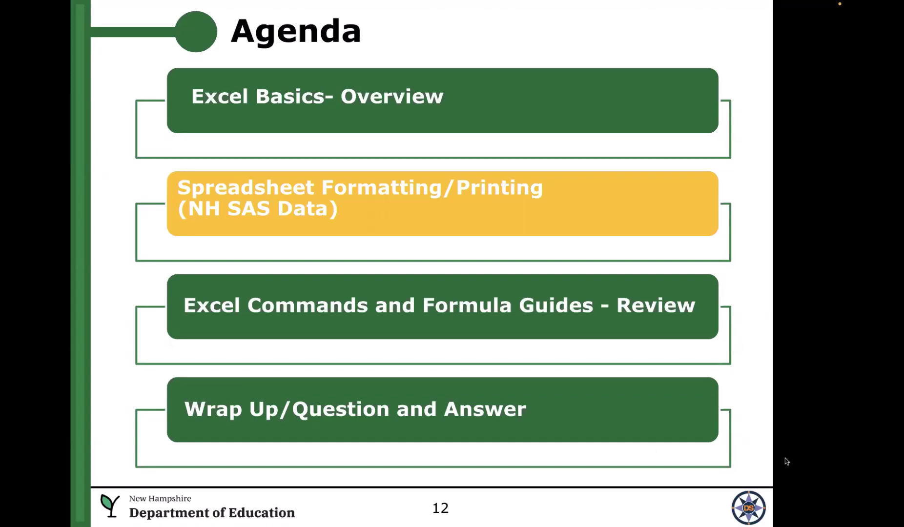
{"action": "key", "text": "Right"}
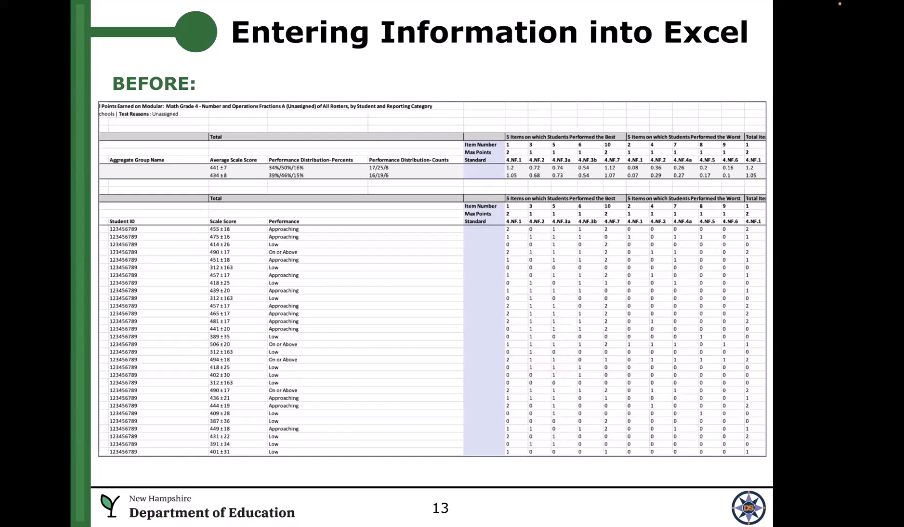
{"action": "key", "text": "Right"}
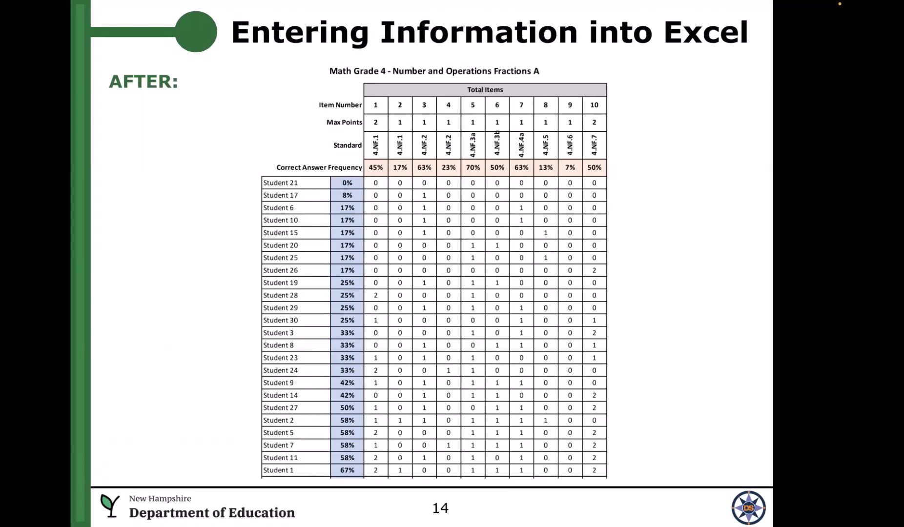
{"action": "key", "text": "Left"}
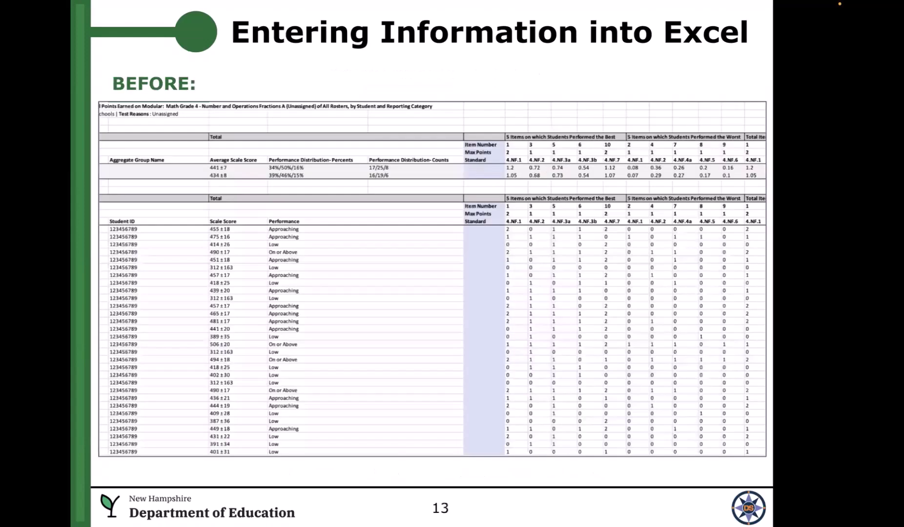
{"action": "key", "text": "Right"}
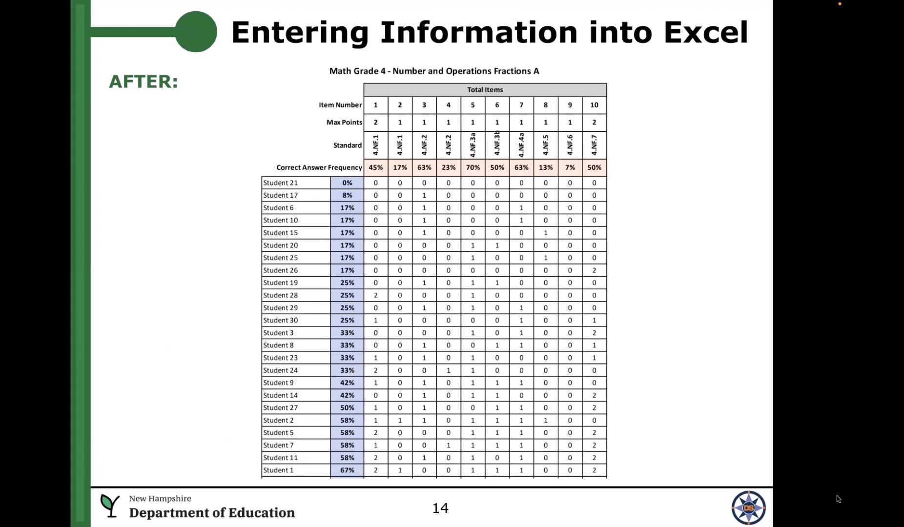
{"action": "mouse_move", "coordinate": [783, 521]}
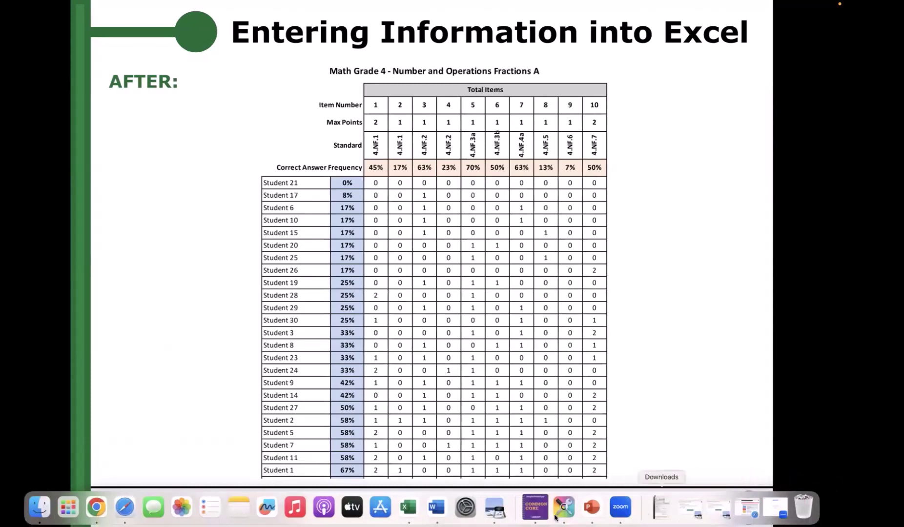
Step: Switch to the Excel Webinar Test Data workbook and look over its Export sheet's student scores
{"action": "left_click", "coordinate": [405, 508]}
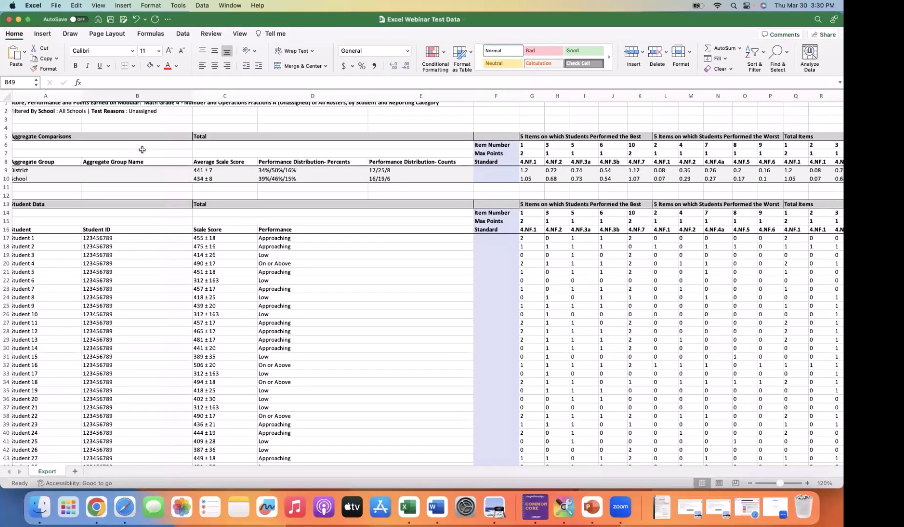
{"action": "scroll", "coordinate": [142, 149], "scroll_direction": "up", "scroll_amount": 1}
{"action": "scroll", "coordinate": [142, 149], "scroll_direction": "left", "scroll_amount": 1}
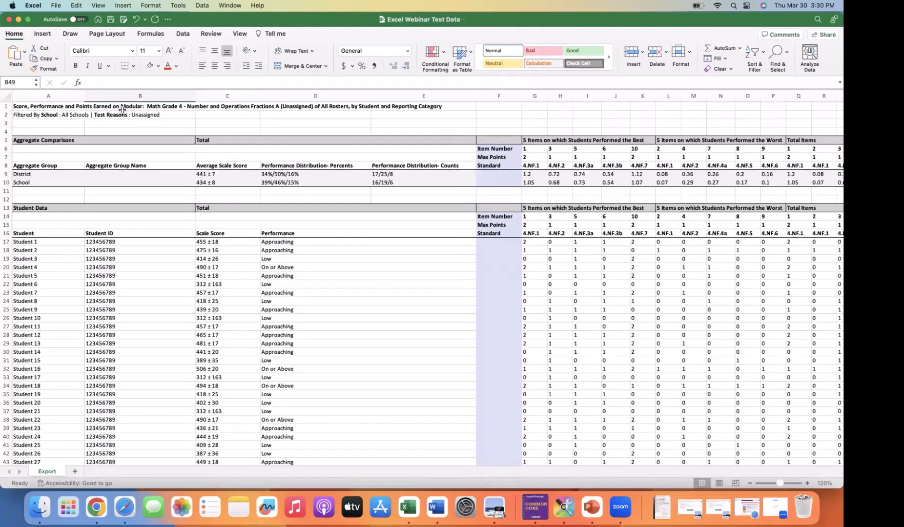
{"action": "scroll", "coordinate": [306, 168], "scroll_direction": "right", "scroll_amount": 1}
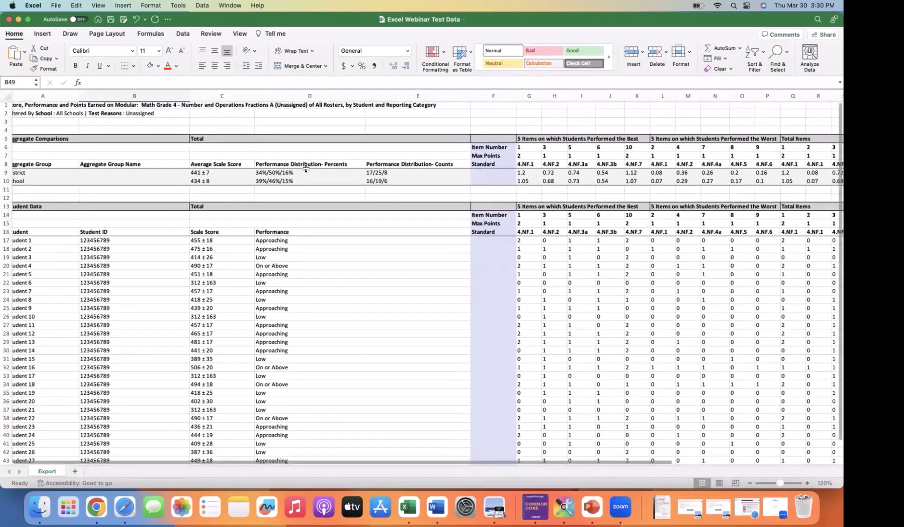
{"action": "scroll", "coordinate": [306, 168], "scroll_direction": "left", "scroll_amount": 2}
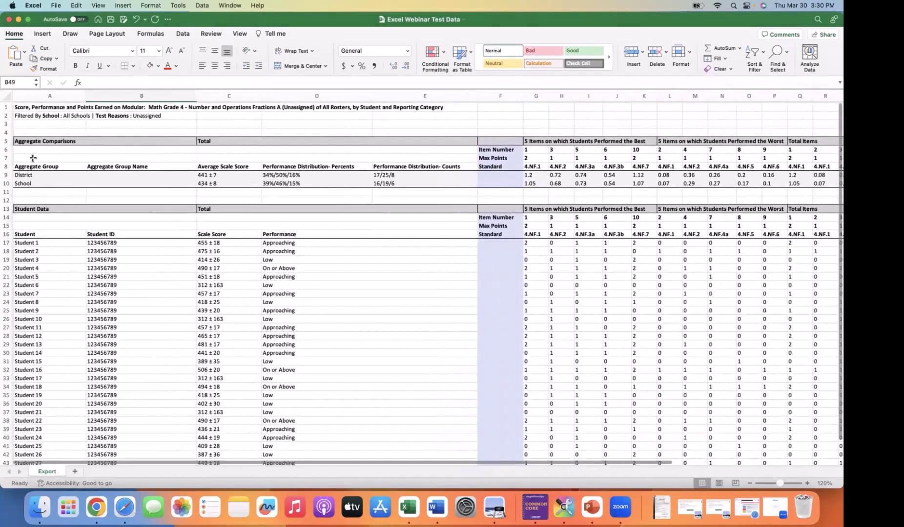
{"action": "scroll", "coordinate": [33, 157], "scroll_direction": "right", "scroll_amount": 1}
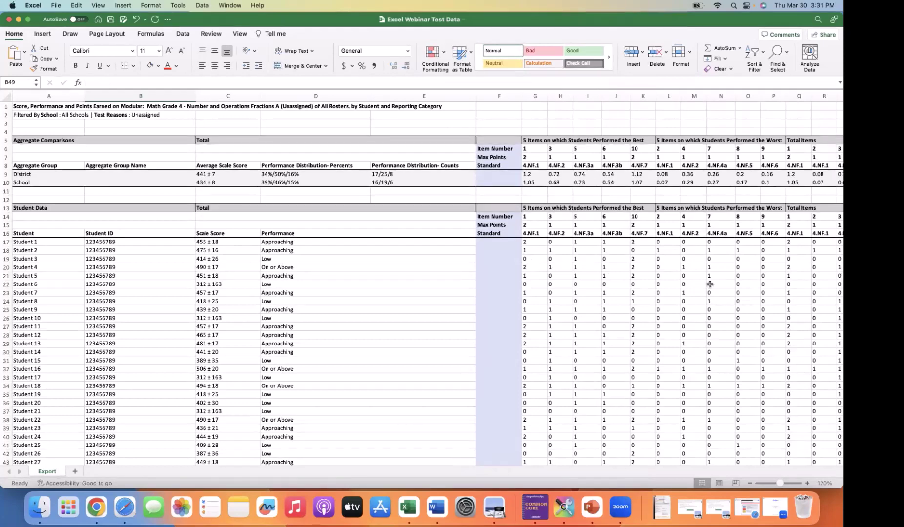
{"action": "scroll", "coordinate": [710, 284], "scroll_direction": "right", "scroll_amount": 5}
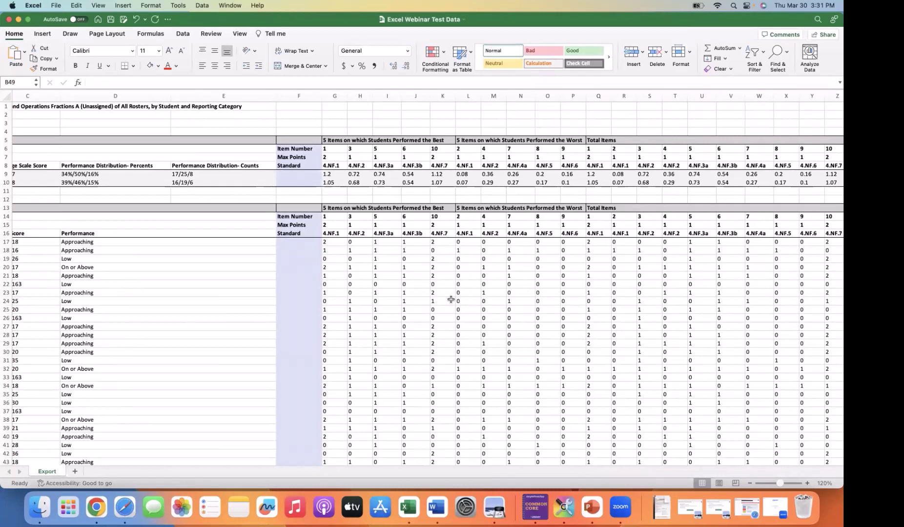
{"action": "scroll", "coordinate": [450, 300], "scroll_direction": "left", "scroll_amount": 5}
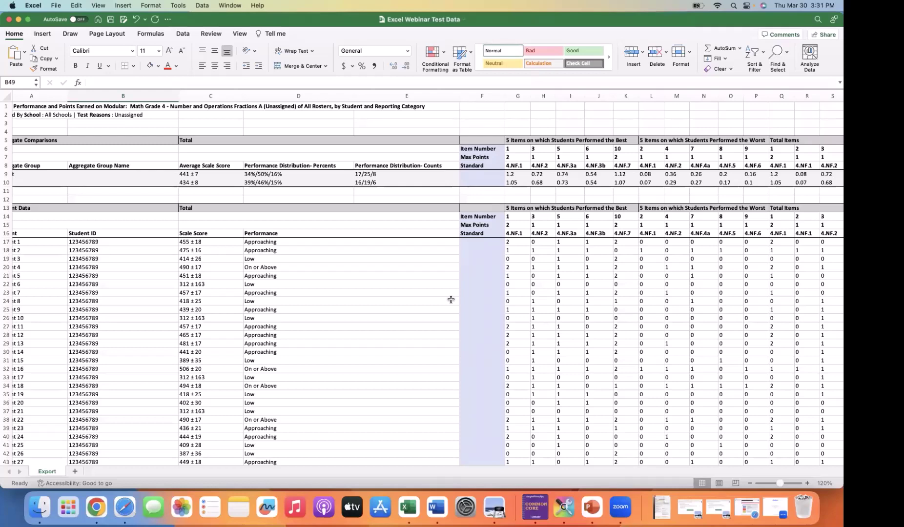
{"action": "scroll", "coordinate": [451, 300], "scroll_direction": "left", "scroll_amount": 2}
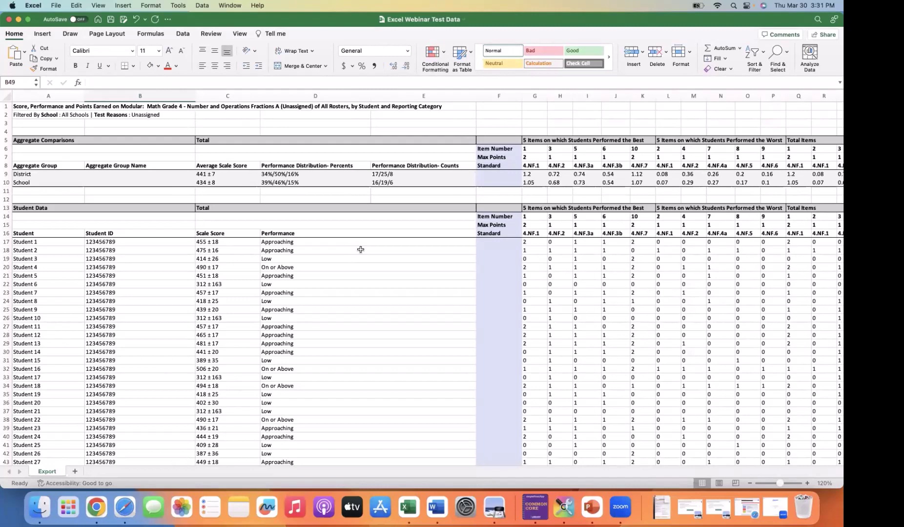
{"action": "left_click", "coordinate": [124, 93]}
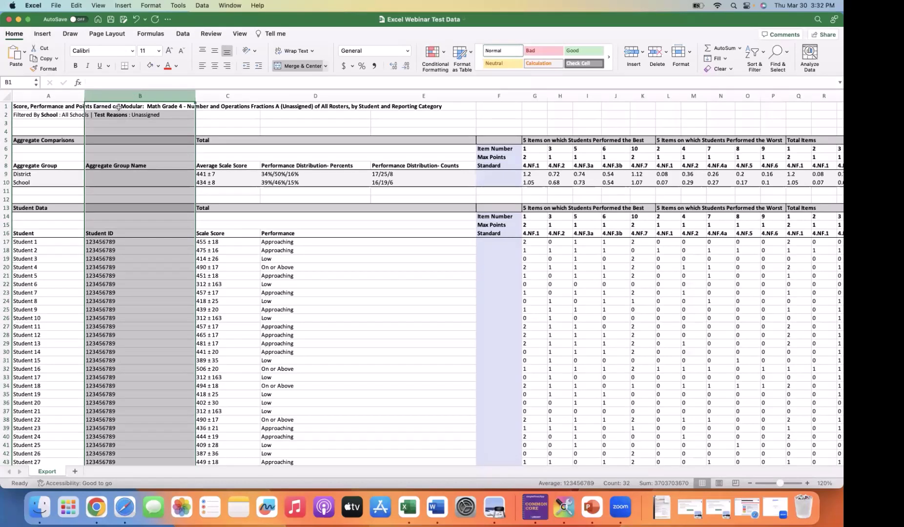
{"action": "left_click", "coordinate": [119, 107]}
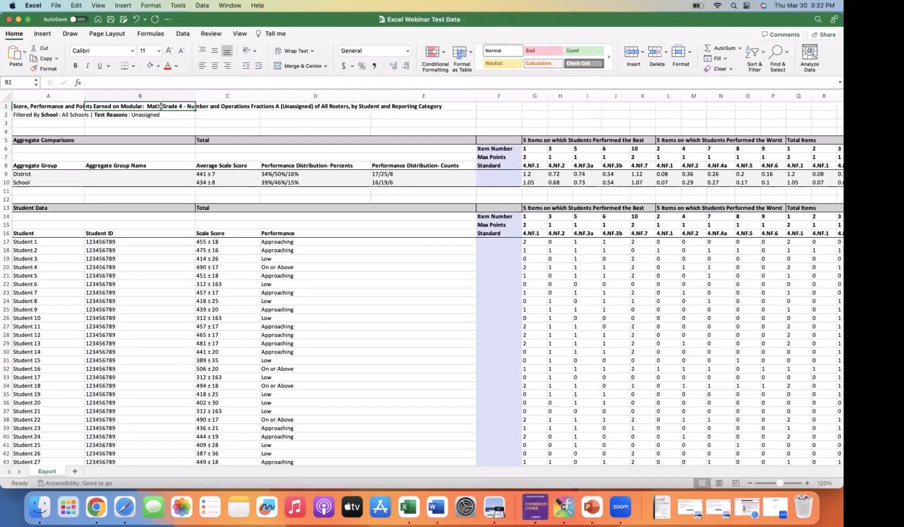
{"action": "left_click", "coordinate": [34, 106]}
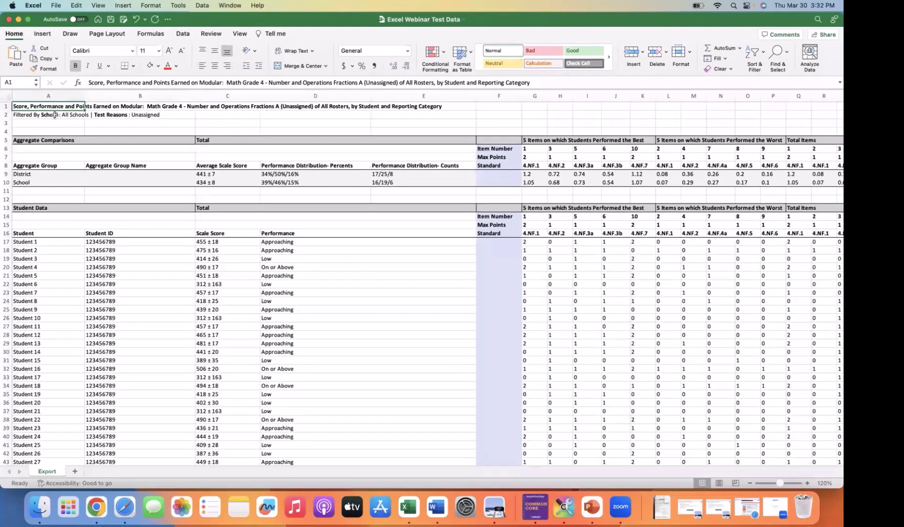
{"action": "left_click", "coordinate": [15, 122]}
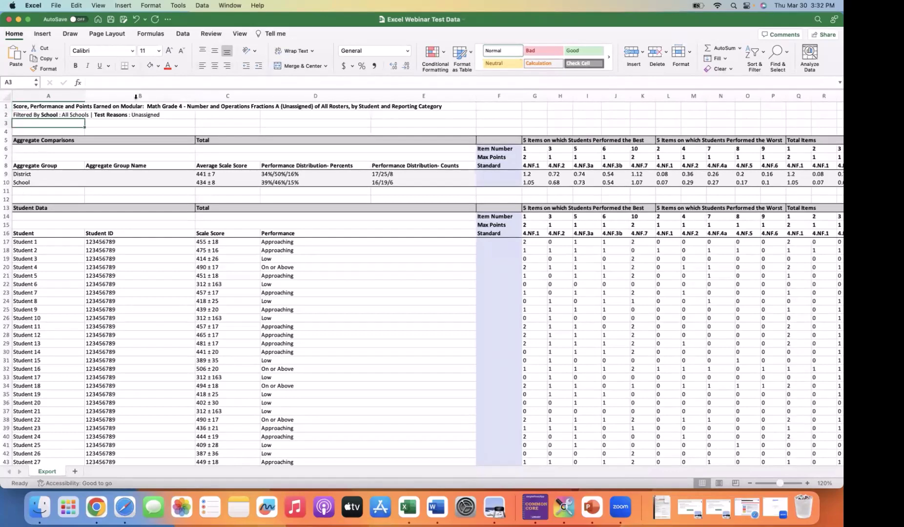
{"action": "left_click", "coordinate": [135, 95]}
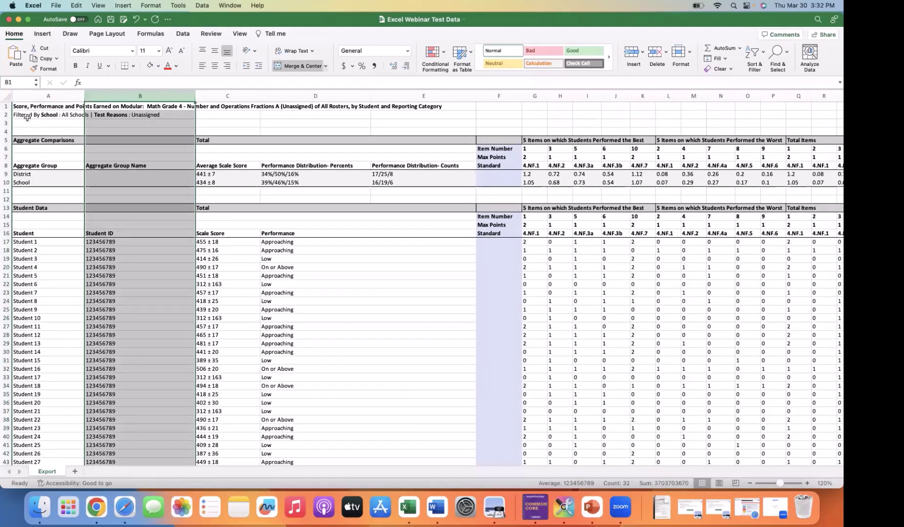
Step: Delete the Student ID column, then the scale score and performance columns B through D
{"action": "right_click", "coordinate": [127, 95]}
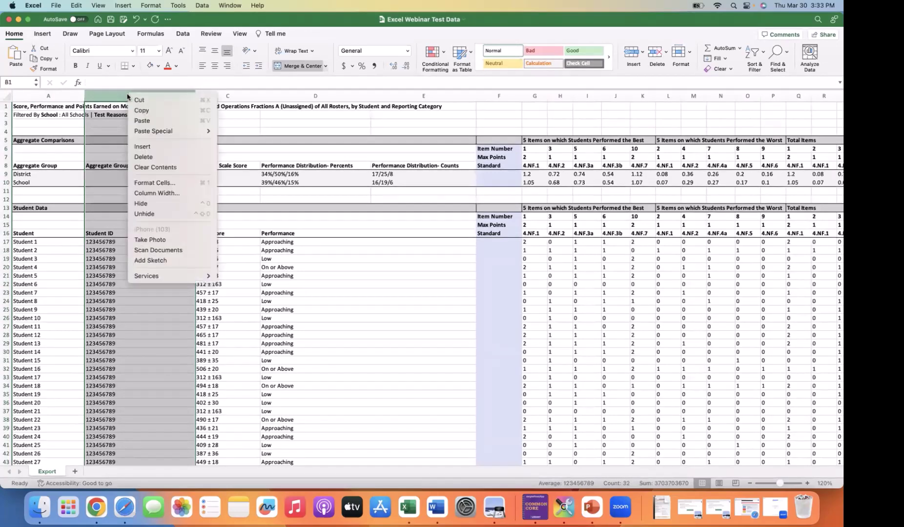
{"action": "left_click", "coordinate": [147, 160]}
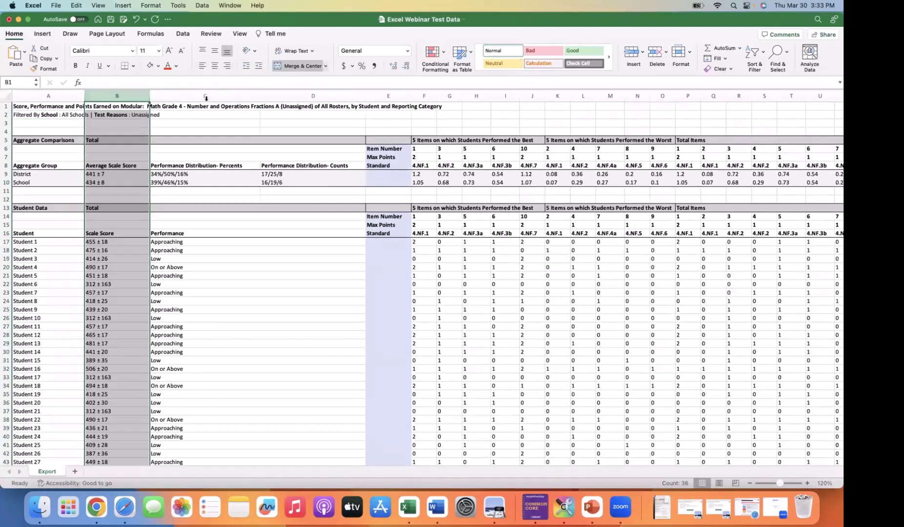
{"action": "left_click_drag", "start_coordinate": [149, 117], "coordinate": [130, 295]}
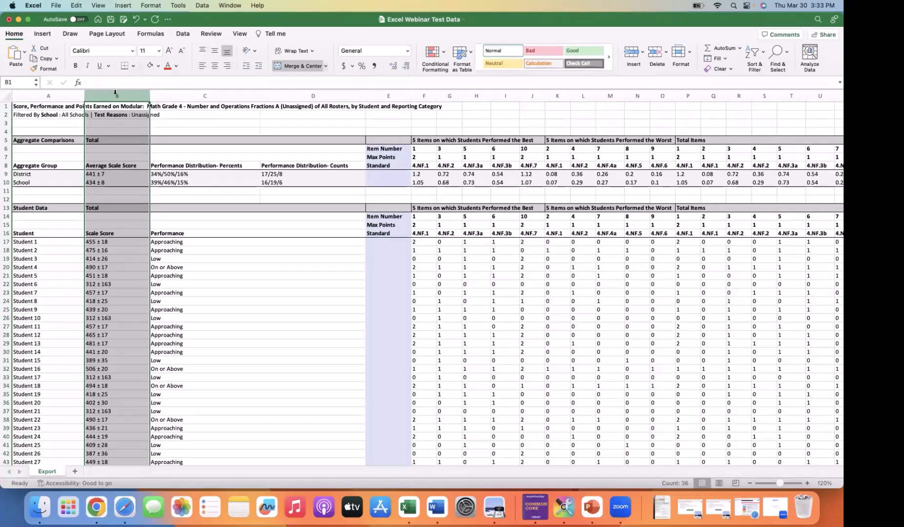
{"action": "left_click_drag", "start_coordinate": [115, 93], "coordinate": [229, 91]}
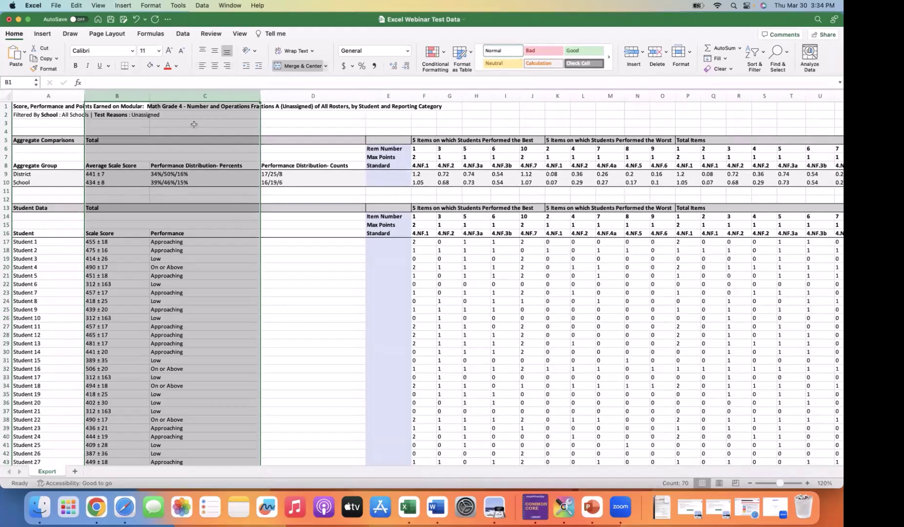
{"action": "key", "text": "shift+Right"}
{"action": "key", "text": "shift+Right"}
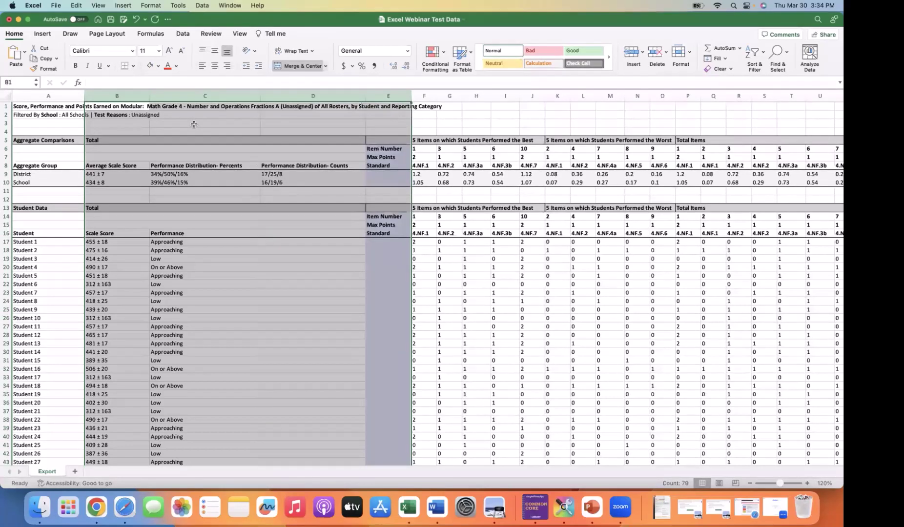
{"action": "key", "text": "shift+Right"}
{"action": "key", "text": "shift+Right"}
{"action": "key", "text": "shift+Right"}
{"action": "key", "text": "shift+Right"}
{"action": "key", "text": "shift+Right"}
{"action": "key", "text": "shift+Right"}
{"action": "key", "text": "shift+Right"}
{"action": "key", "text": "shift+Right"}
{"action": "key", "text": "shift+Right"}
{"action": "key", "text": "shift+Right"}
{"action": "key", "text": "shift+Right"}
{"action": "key", "text": "shift+Right"}
{"action": "key", "text": "shift+Right"}
{"action": "key", "text": "shift+Right"}
{"action": "key", "text": "shift+Right"}
{"action": "key", "text": "shift+Right"}
{"action": "key", "text": "shift+Right"}
{"action": "key", "text": "shift+Right"}
{"action": "key", "text": "shift+Right"}
{"action": "key", "text": "shift+Right"}
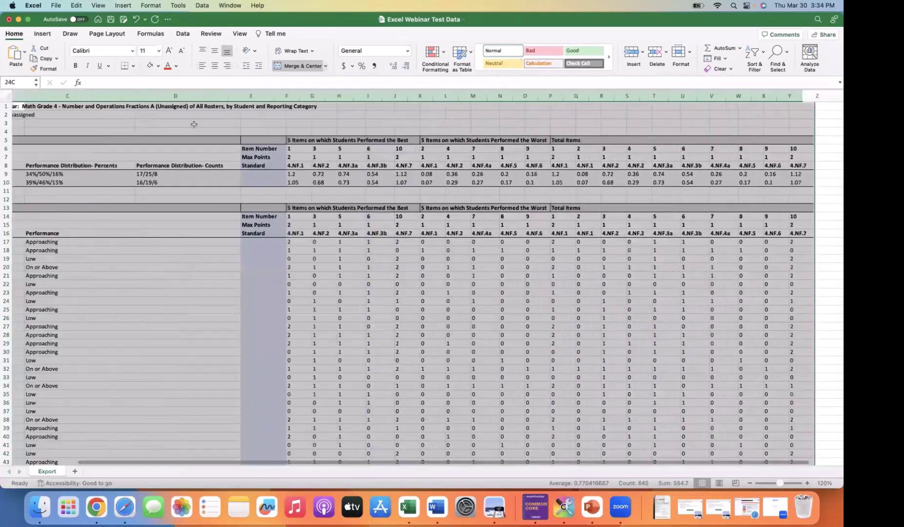
{"action": "key", "text": "shift+Left"}
{"action": "key", "text": "shift+Left"}
{"action": "key", "text": "shift+Left"}
{"action": "key", "text": "shift+Left"}
{"action": "key", "text": "shift+Left"}
{"action": "key", "text": "shift+Left"}
{"action": "key", "text": "shift+Left"}
{"action": "key", "text": "shift+Left"}
{"action": "key", "text": "shift+Left"}
{"action": "key", "text": "shift+Left"}
{"action": "key", "text": "shift+Left"}
{"action": "key", "text": "shift+Left"}
{"action": "key", "text": "shift+Left"}
{"action": "key", "text": "shift+Left"}
{"action": "key", "text": "shift+Left"}
{"action": "key", "text": "shift+Left"}
{"action": "key", "text": "shift+Left"}
{"action": "key", "text": "shift+Left"}
{"action": "key", "text": "shift+Left"}
{"action": "key", "text": "shift+Left"}
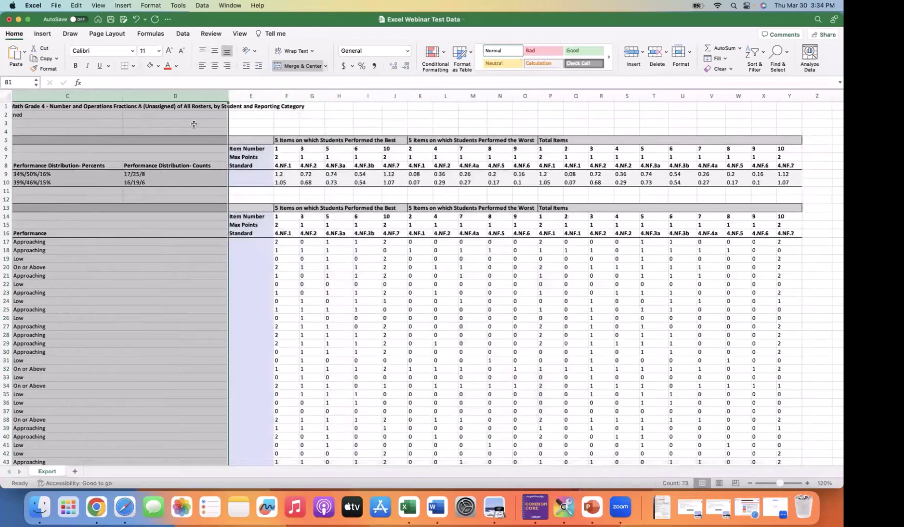
{"action": "scroll", "coordinate": [185, 121], "scroll_direction": "left", "scroll_amount": 5}
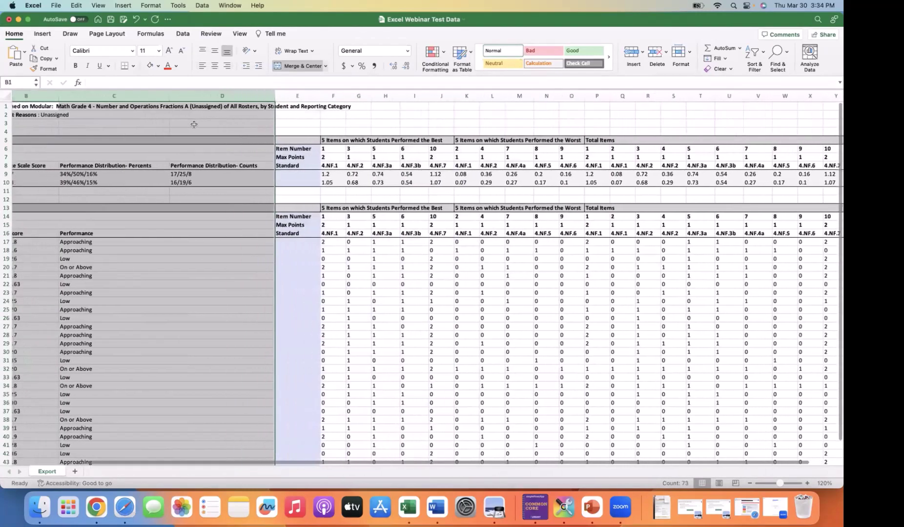
{"action": "scroll", "coordinate": [171, 116], "scroll_direction": "left", "scroll_amount": 2}
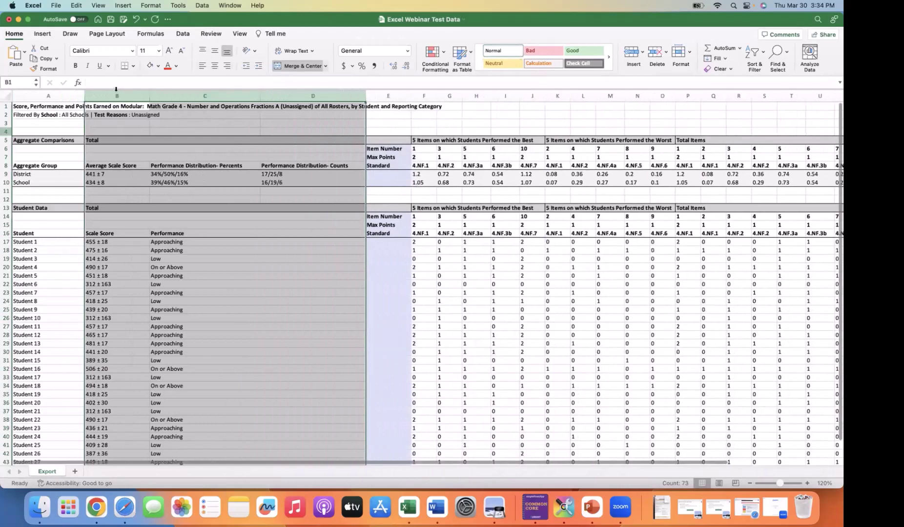
{"action": "left_click", "coordinate": [42, 140]}
{"action": "left_click_drag", "start_coordinate": [116, 92], "coordinate": [295, 95]}
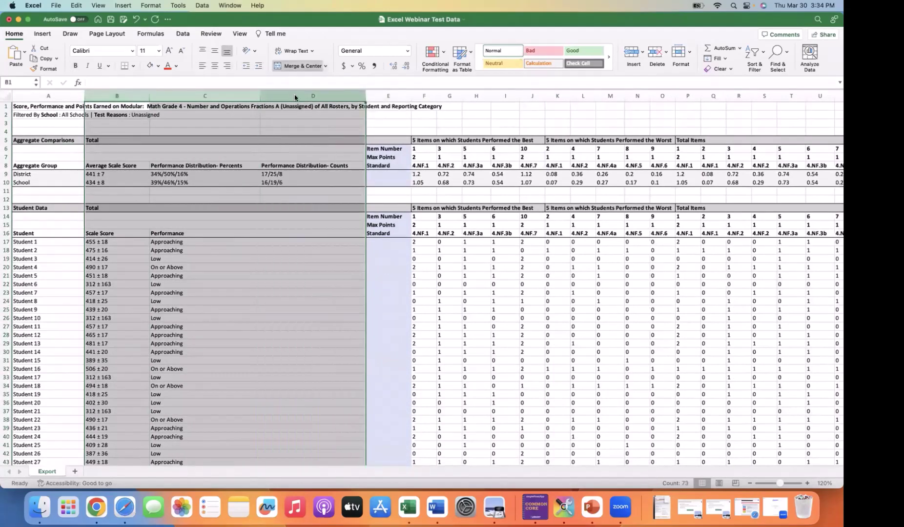
{"action": "right_click", "coordinate": [296, 96]}
{"action": "left_click", "coordinate": [316, 157]}
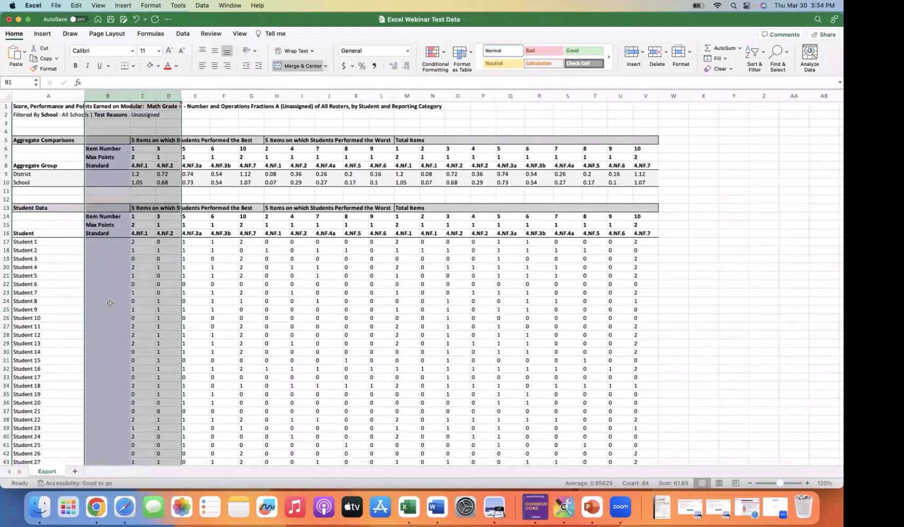
Step: Delete the best- and worst-performing item columns C through L, leaving Total Items 1–10
{"action": "left_click", "coordinate": [252, 264]}
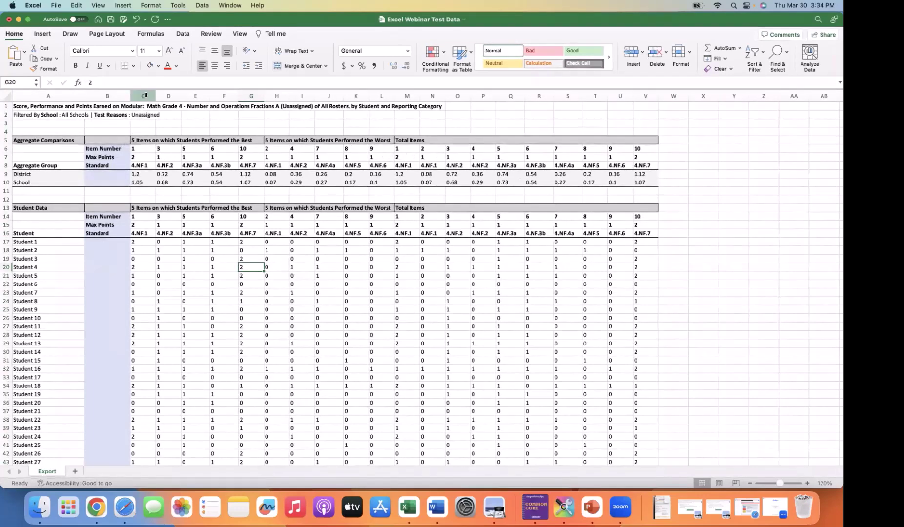
{"action": "left_click_drag", "start_coordinate": [145, 94], "coordinate": [381, 96]}
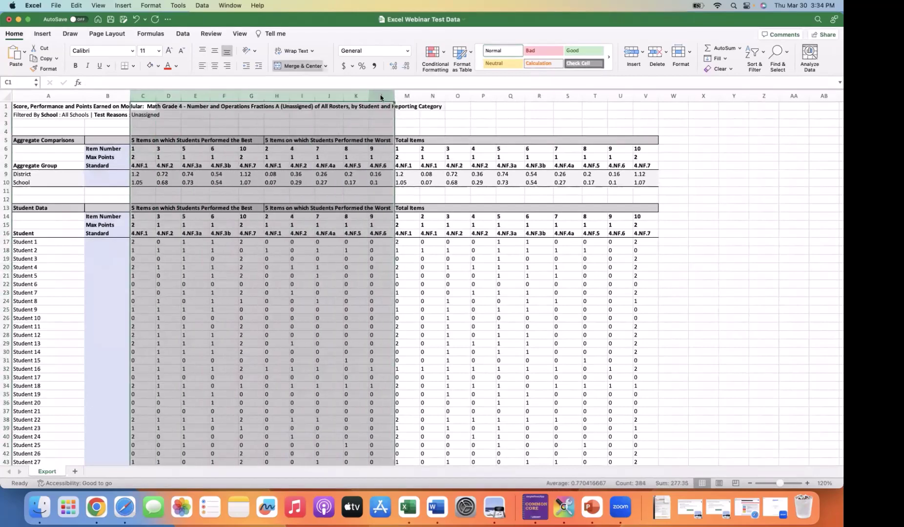
{"action": "right_click", "coordinate": [383, 95]}
{"action": "left_click", "coordinate": [402, 157]}
{"action": "left_click", "coordinate": [432, 222]}
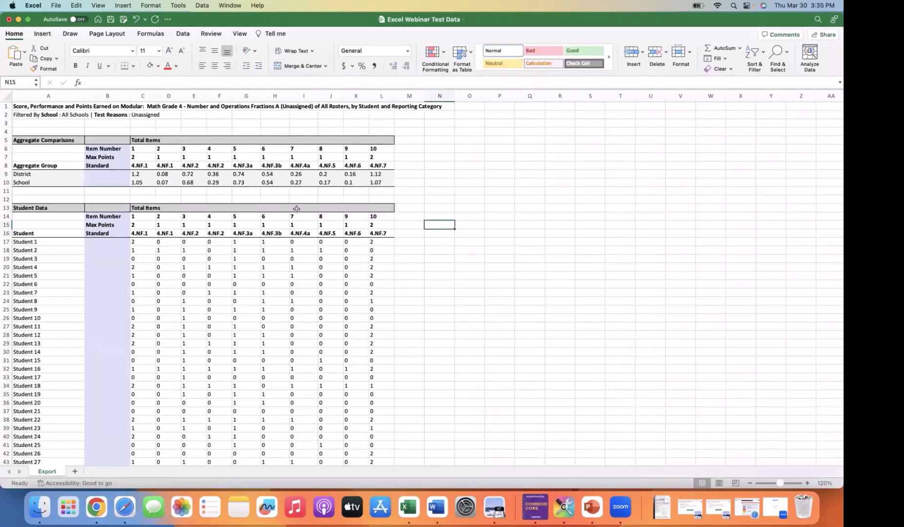
Step: Zoom the Export sheet's item-score table in to 140%
{"action": "scroll", "coordinate": [296, 209], "scroll_direction": "up", "scroll_amount": 1}
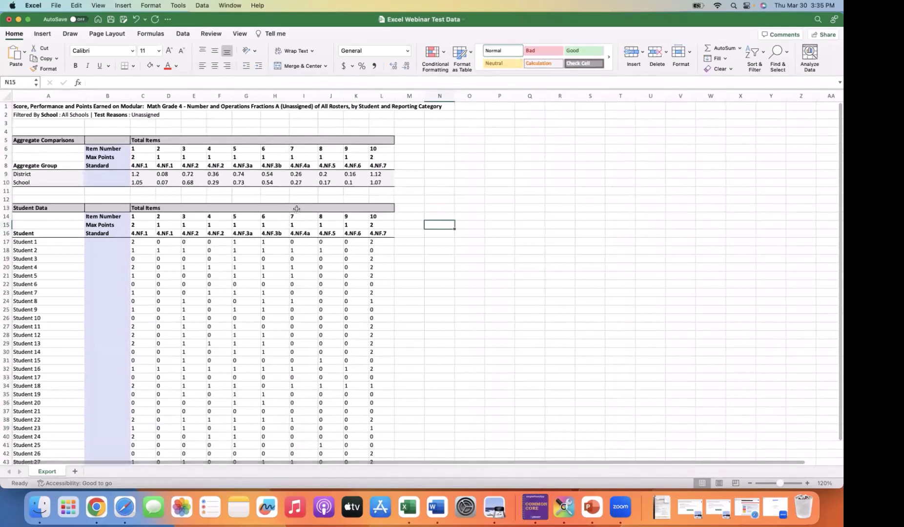
{"action": "left_click", "coordinate": [807, 484]}
{"action": "left_click", "coordinate": [807, 483]}
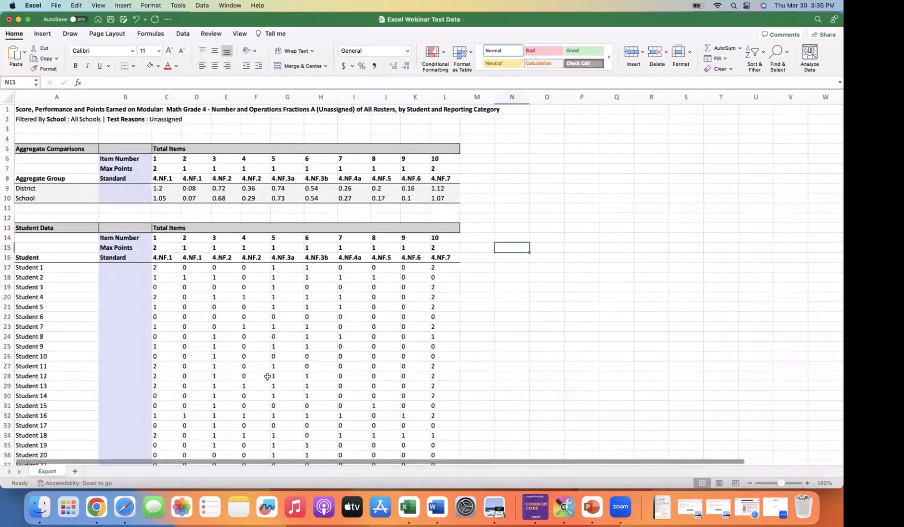
{"action": "scroll", "coordinate": [267, 377], "scroll_direction": "up", "scroll_amount": 2}
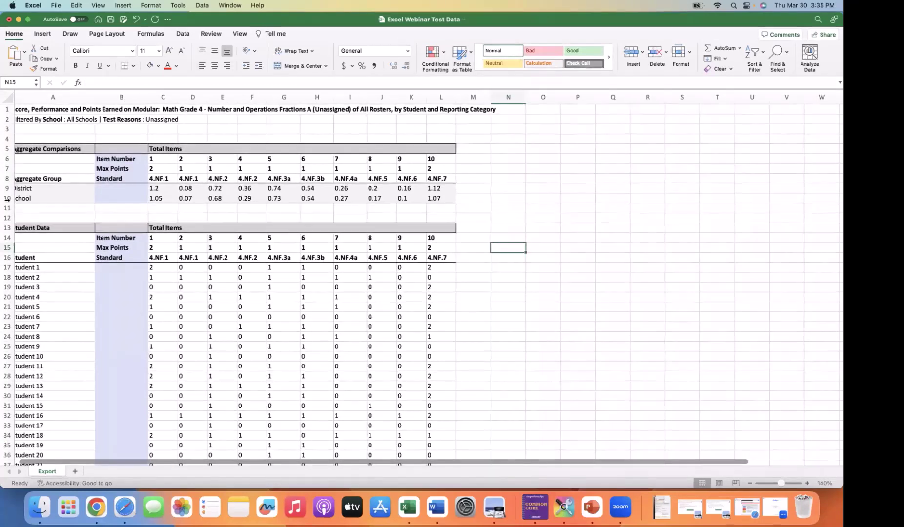
{"action": "scroll", "coordinate": [100, 192], "scroll_direction": "left", "scroll_amount": 1}
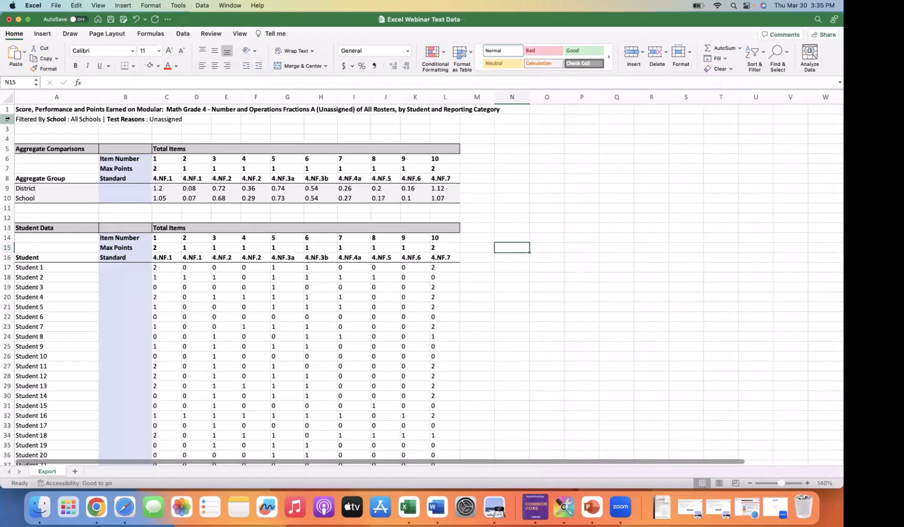
Step: Delete rows 2 through 11, removing the filter line and Aggregate Comparisons block
{"action": "left_click_drag", "start_coordinate": [7, 119], "coordinate": [7, 199]}
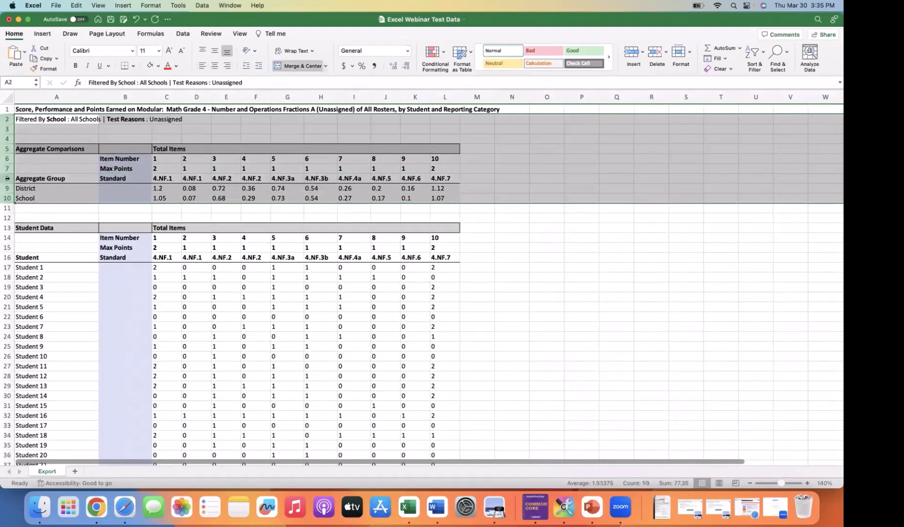
{"action": "key", "text": "shift+Down"}
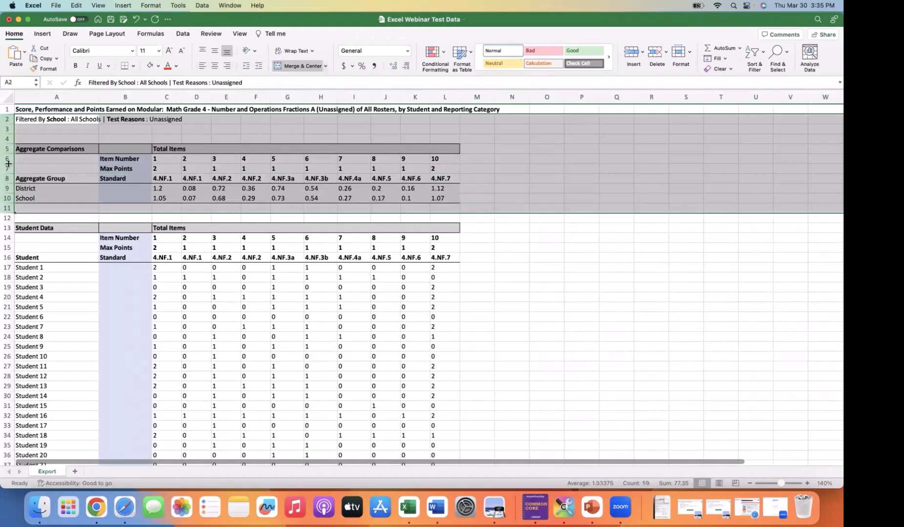
{"action": "right_click", "coordinate": [8, 164]}
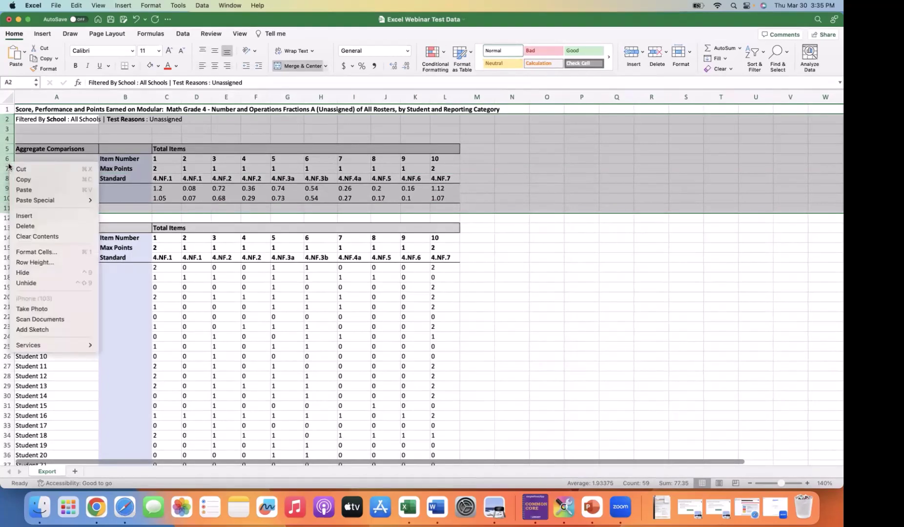
{"action": "left_click", "coordinate": [38, 227]}
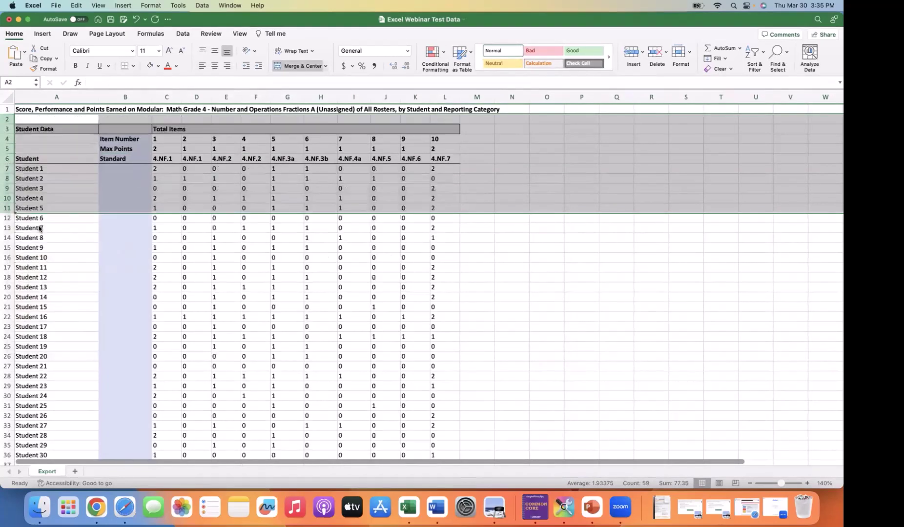
{"action": "left_click", "coordinate": [142, 138]}
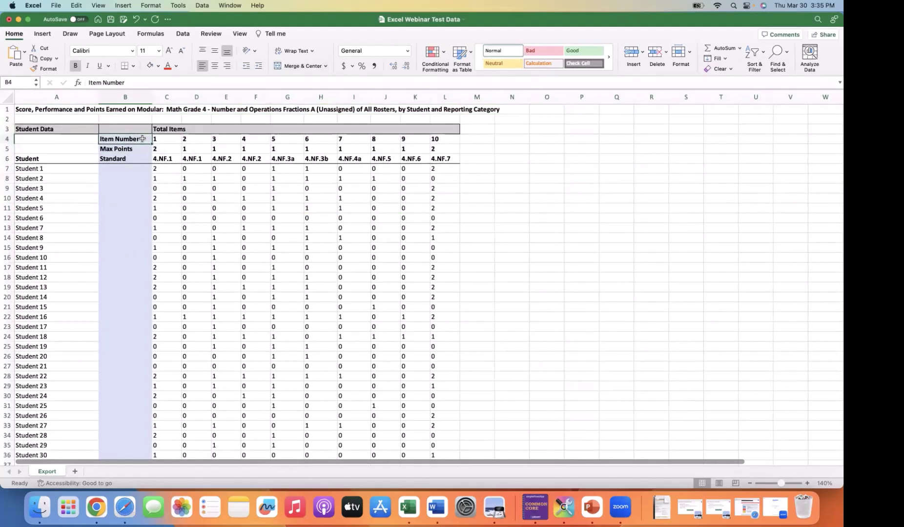
Step: Undo the deletion of rows 2–11 with Cmd+Z
{"action": "key", "text": "super+z"}
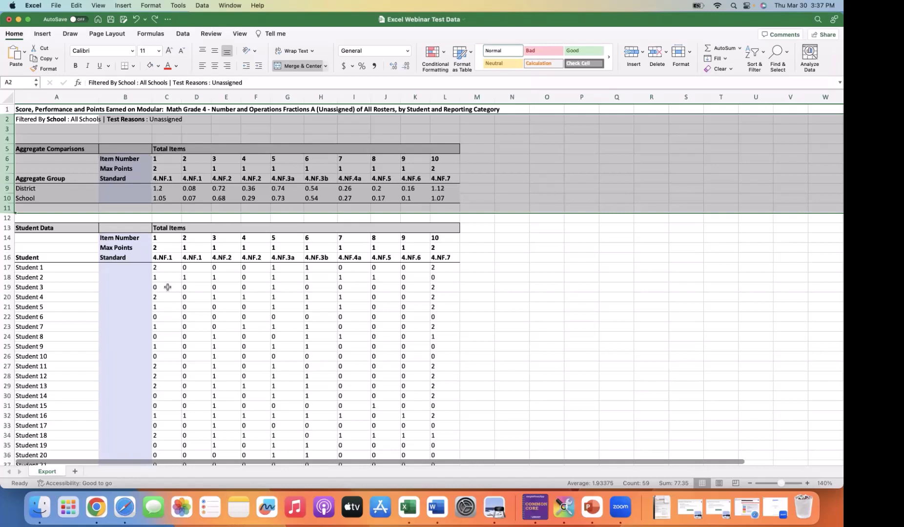
Step: Delete rows 2–11 again and select the Student Data heading cells A3:B3
{"action": "right_click", "coordinate": [13, 175]}
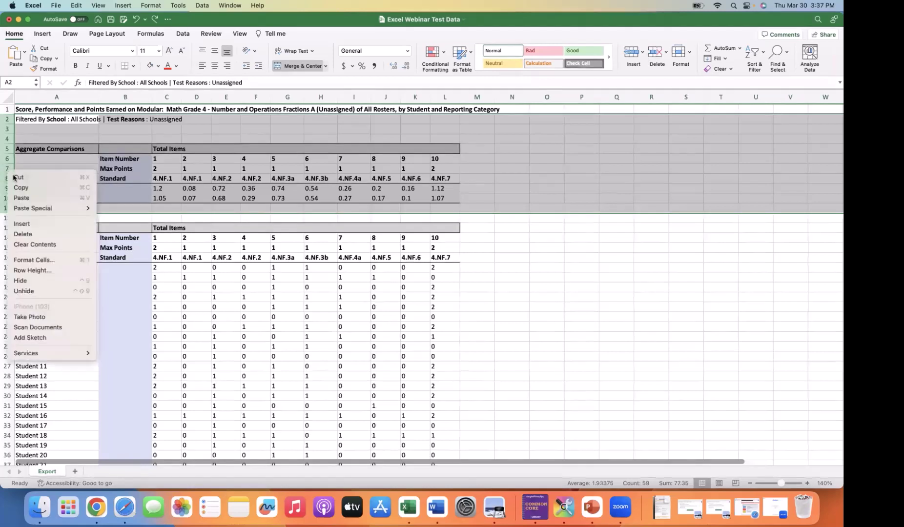
{"action": "left_click", "coordinate": [20, 235]}
{"action": "left_click", "coordinate": [169, 183]}
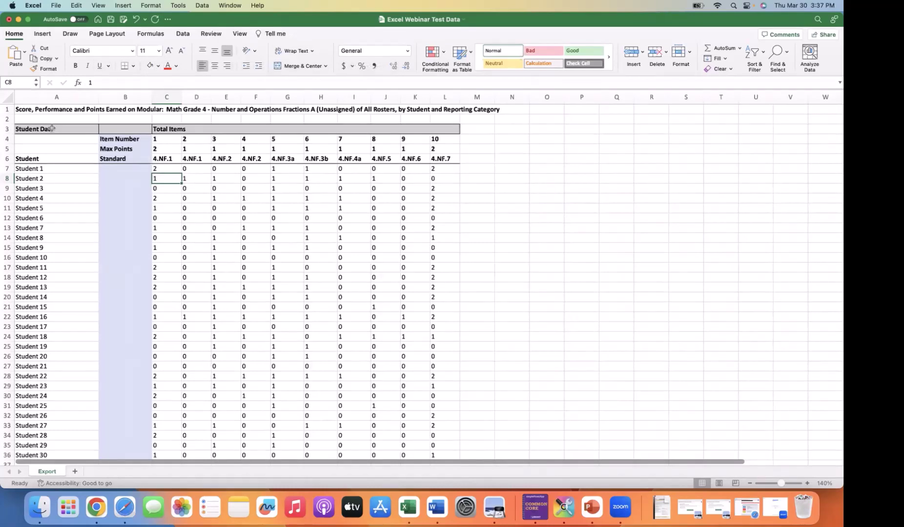
{"action": "left_click", "coordinate": [35, 128]}
{"action": "left_click_drag", "start_coordinate": [97, 127], "coordinate": [127, 129]}
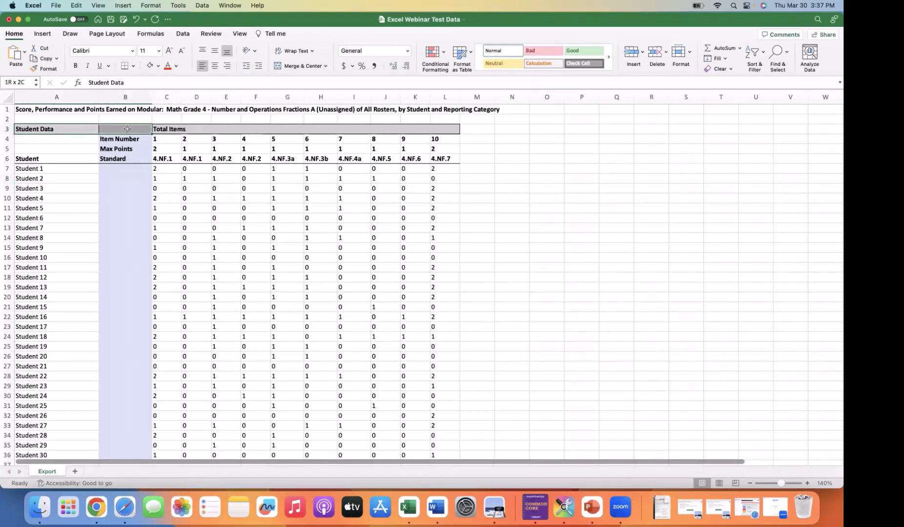
{"action": "left_click_drag", "start_coordinate": [127, 129], "coordinate": [127, 129]}
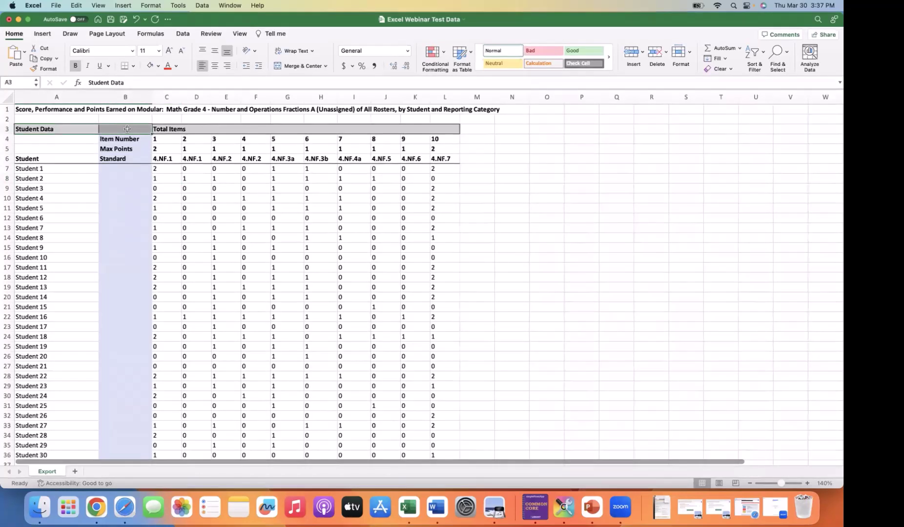
Step: Remove the grey fill from the Student Data heading
{"action": "left_click", "coordinate": [156, 68]}
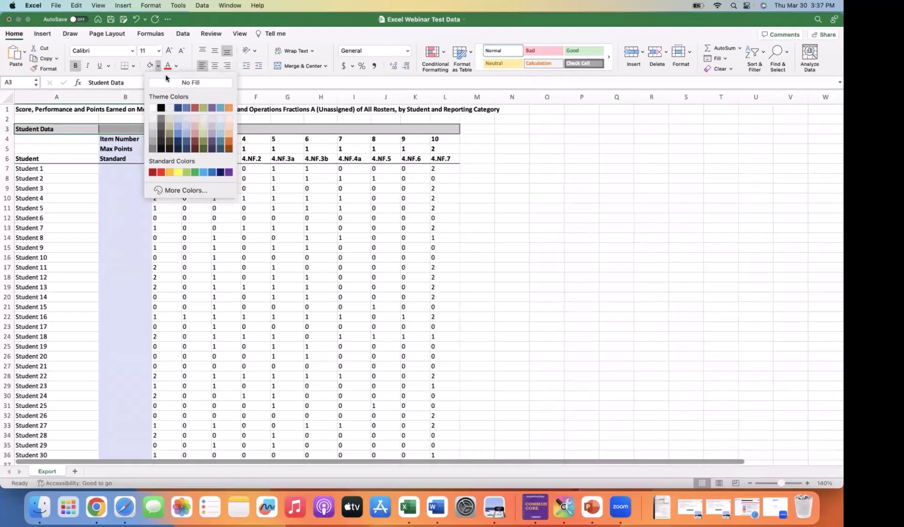
{"action": "left_click", "coordinate": [171, 89]}
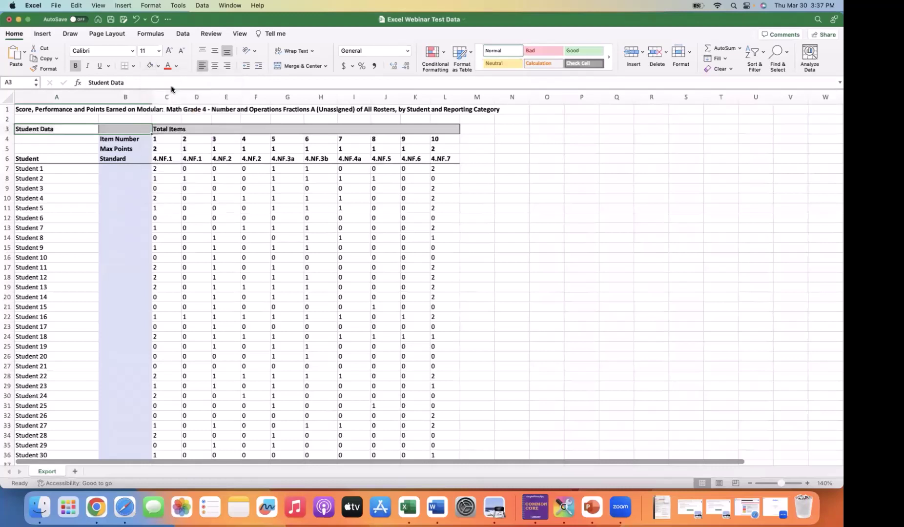
{"action": "left_click", "coordinate": [81, 150]}
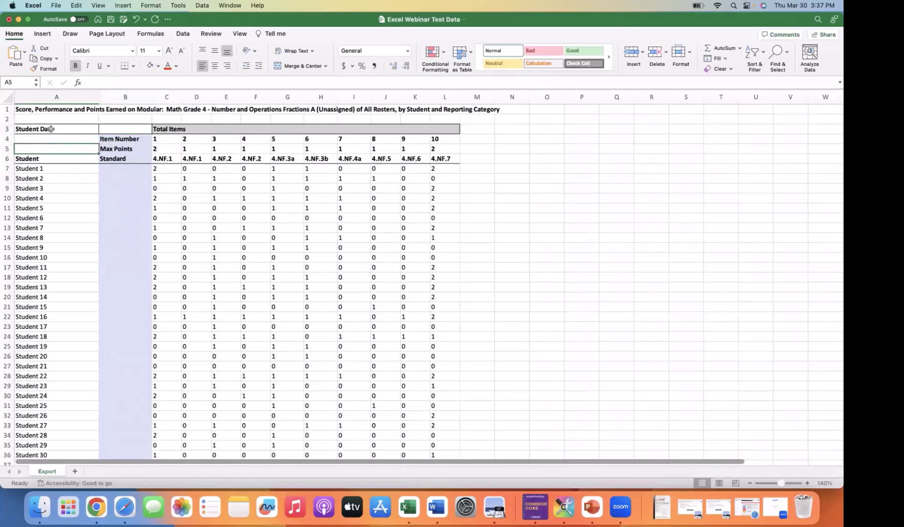
Step: Apply No Border to A3:L8, the header rows and first two student rows
{"action": "mouse_move", "coordinate": [51, 130]}
{"action": "left_mouse_down"}
{"action": "mouse_move", "coordinate": [74, 149]}
{"action": "mouse_move", "coordinate": [419, 149]}
{"action": "left_mouse_up"}
{"action": "left_click_drag", "start_coordinate": [218, 263], "coordinate": [223, 436]}
{"action": "left_click_drag", "start_coordinate": [245, 308], "coordinate": [228, 178]}
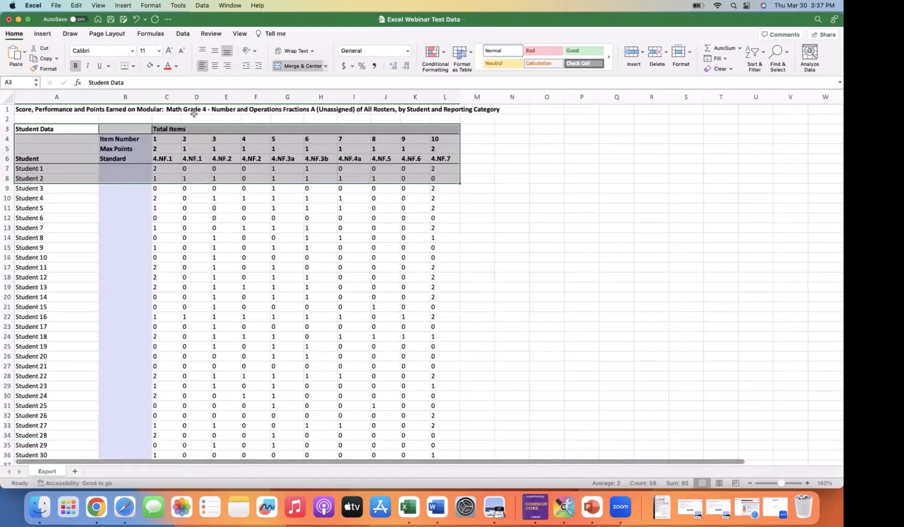
{"action": "left_click", "coordinate": [133, 66]}
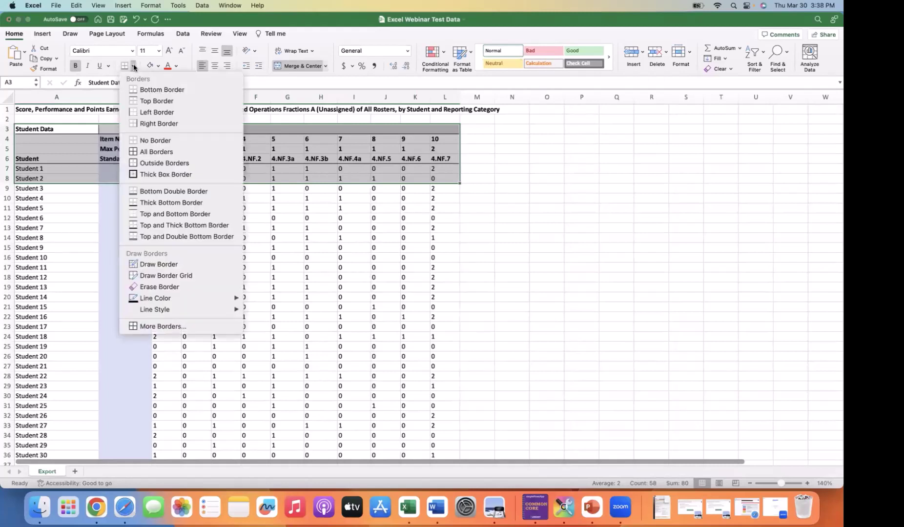
{"action": "left_click", "coordinate": [141, 140]}
{"action": "left_click", "coordinate": [208, 235]}
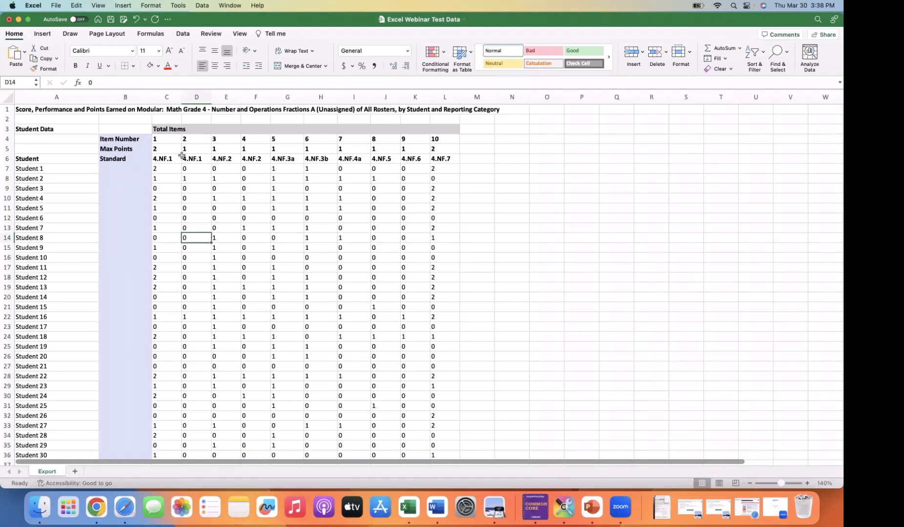
{"action": "left_click", "coordinate": [164, 150]}
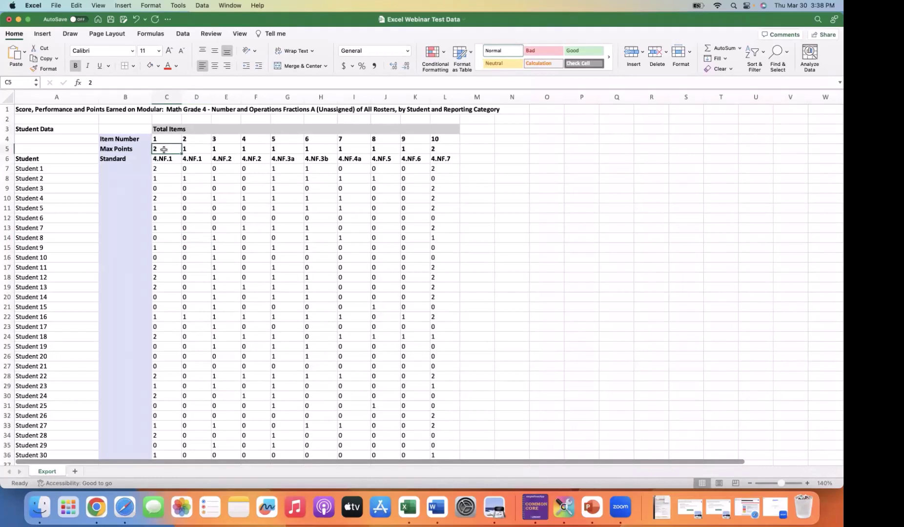
{"action": "key", "text": "Right"}
{"action": "key", "text": "Right"}
{"action": "key", "text": "Right"}
{"action": "key", "text": "Right"}
{"action": "key", "text": "Right"}
{"action": "key", "text": "Right"}
{"action": "key", "text": "Right"}
{"action": "key", "text": "Right"}
{"action": "key", "text": "Right"}
{"action": "key", "text": "Right"}
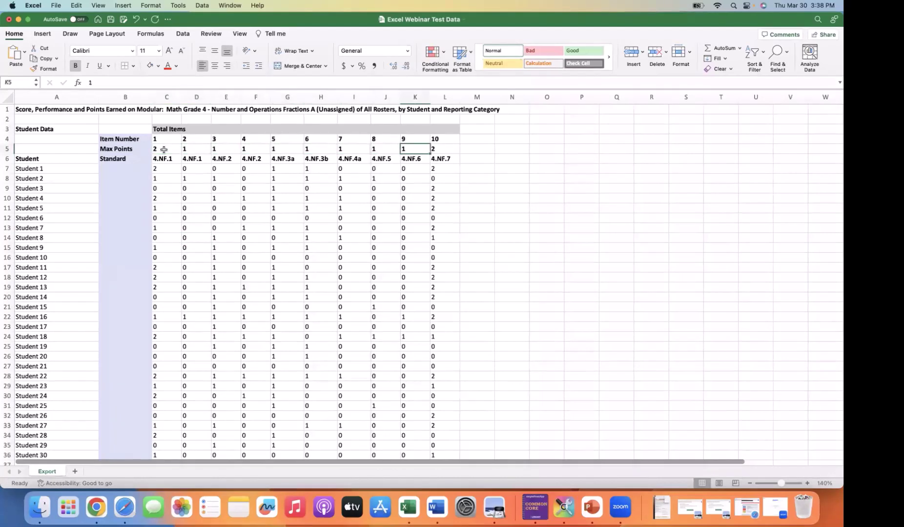
{"action": "key", "text": "Left"}
{"action": "key", "text": "Left"}
{"action": "left_click", "coordinate": [130, 168]}
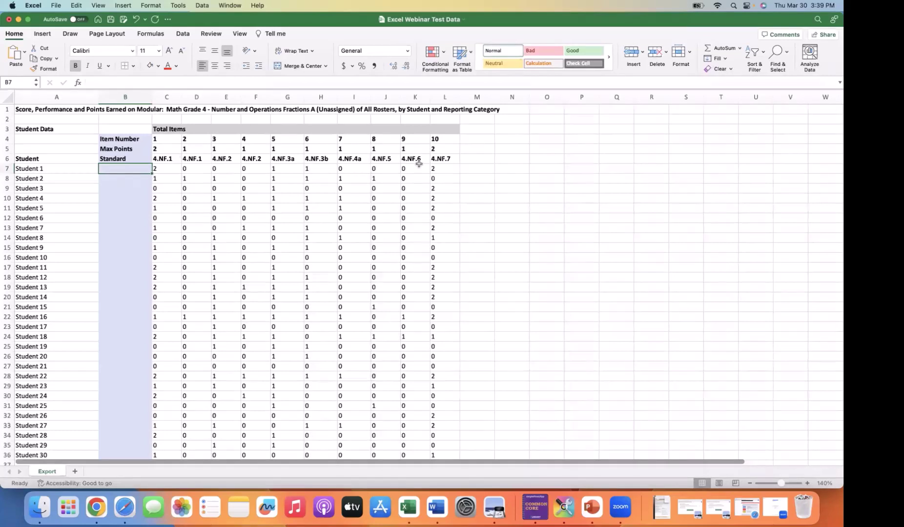
{"action": "left_click", "coordinate": [468, 147]}
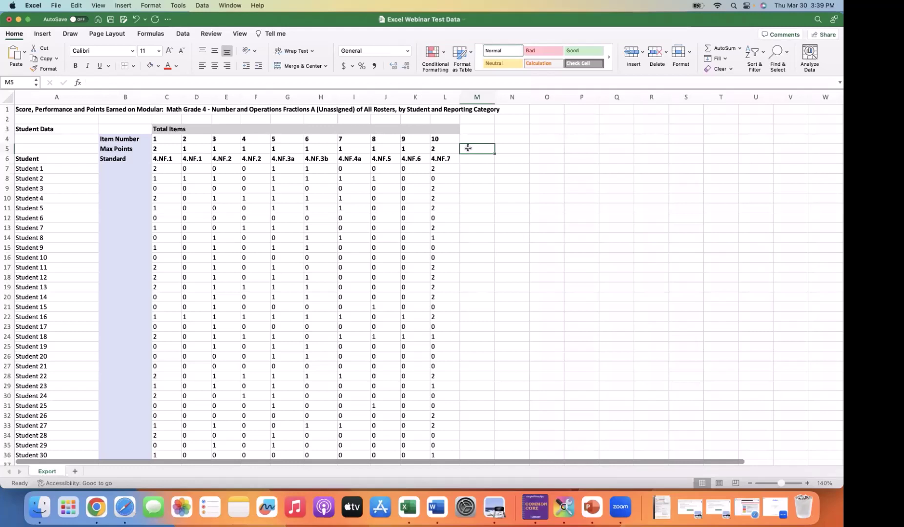
Step: Enter =SUM(C5:L5) in M5 to total the Max Points row
{"action": "type", "text": "="}
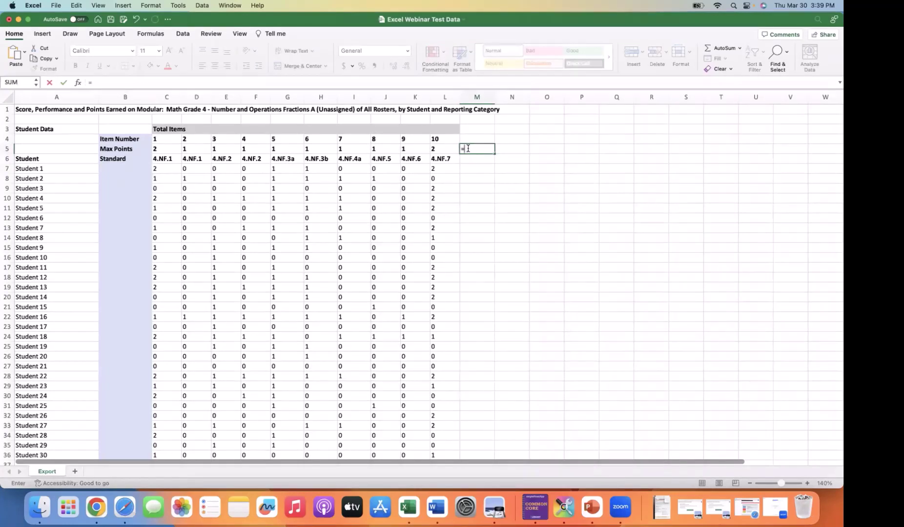
{"action": "type", "text": "s"}
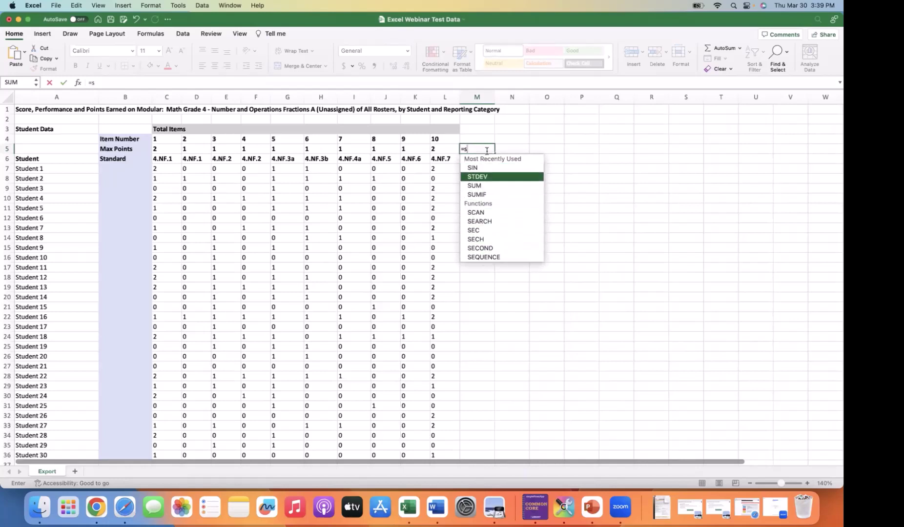
{"action": "double_click", "coordinate": [479, 186]}
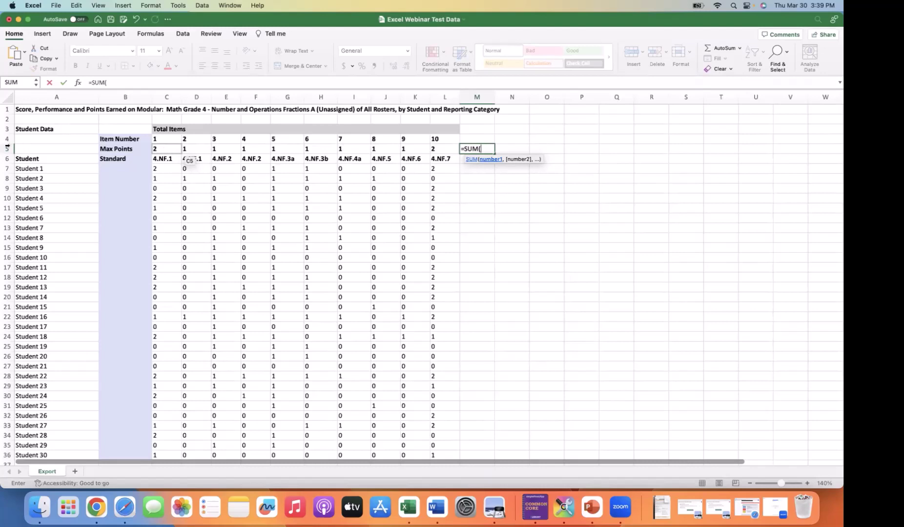
{"action": "left_click", "coordinate": [164, 149]}
{"action": "left_click_drag", "start_coordinate": [237, 153], "coordinate": [442, 149]}
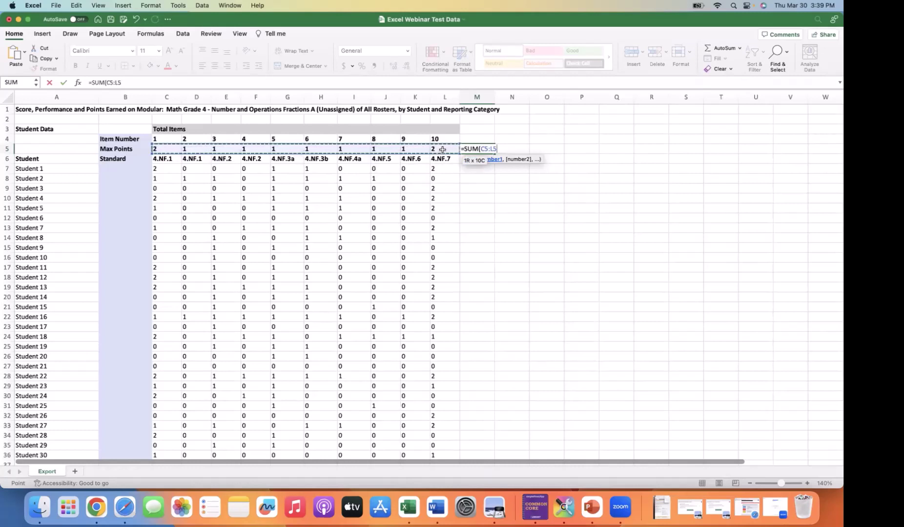
{"action": "key", "text": "Return"}
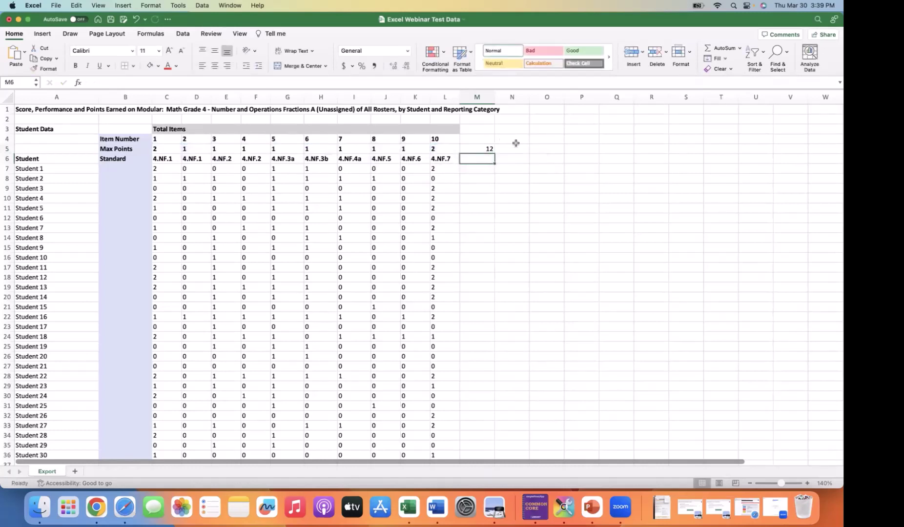
{"action": "left_click", "coordinate": [482, 148]}
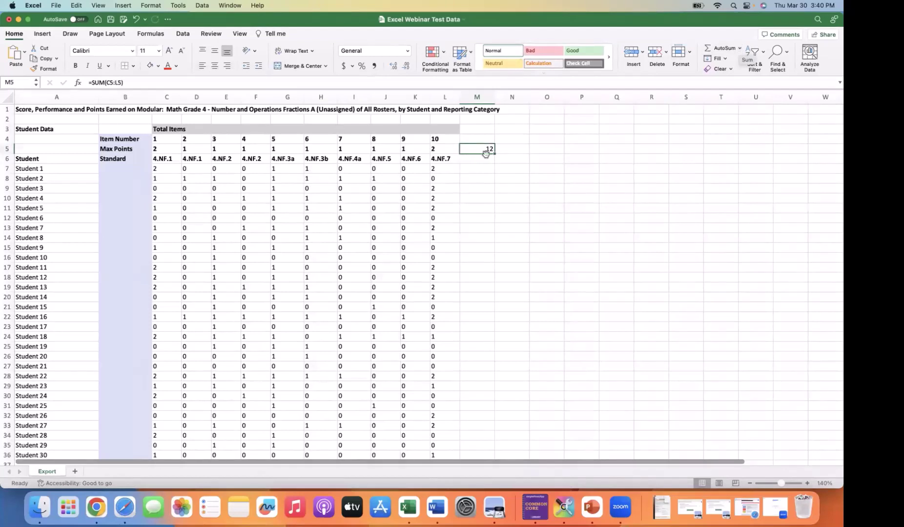
Step: Undo it and recreate the M5 total with AutoSum's Sum, giving 12
{"action": "key", "text": "super+z"}
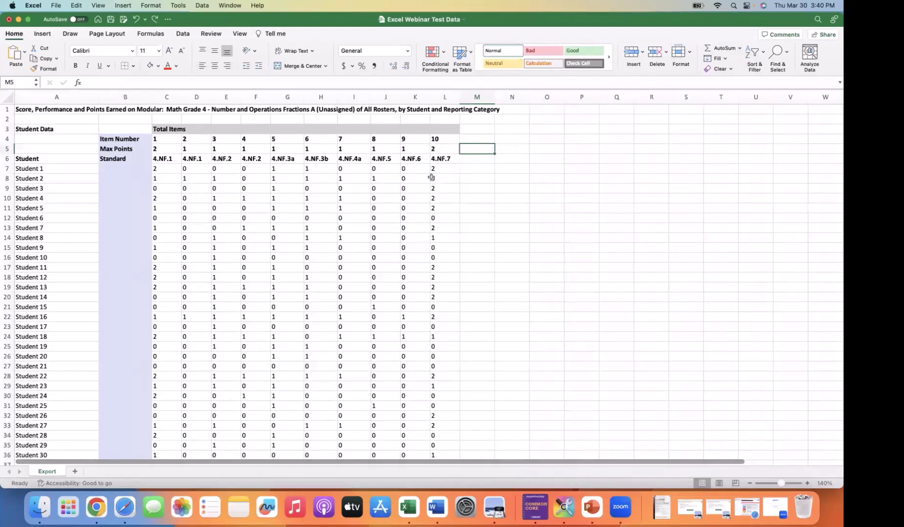
{"action": "left_click", "coordinate": [739, 48]}
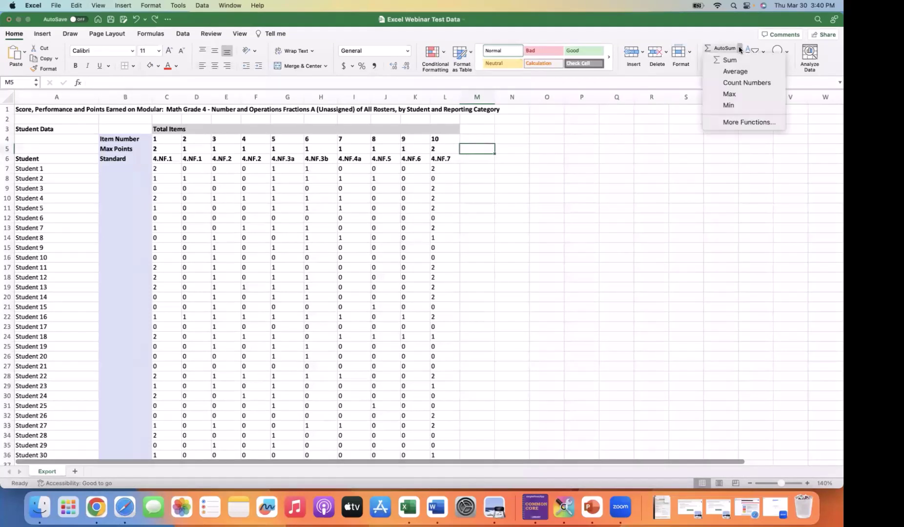
{"action": "left_click", "coordinate": [732, 60]}
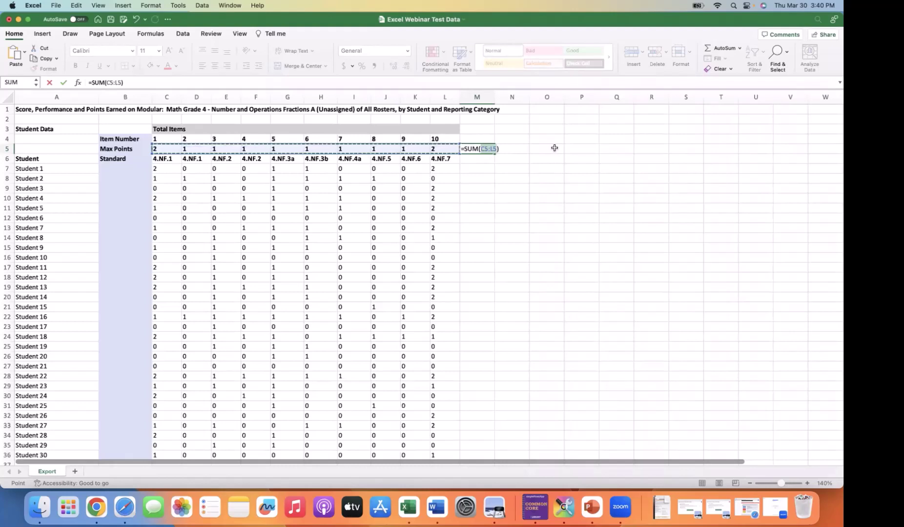
{"action": "key", "text": "Return"}
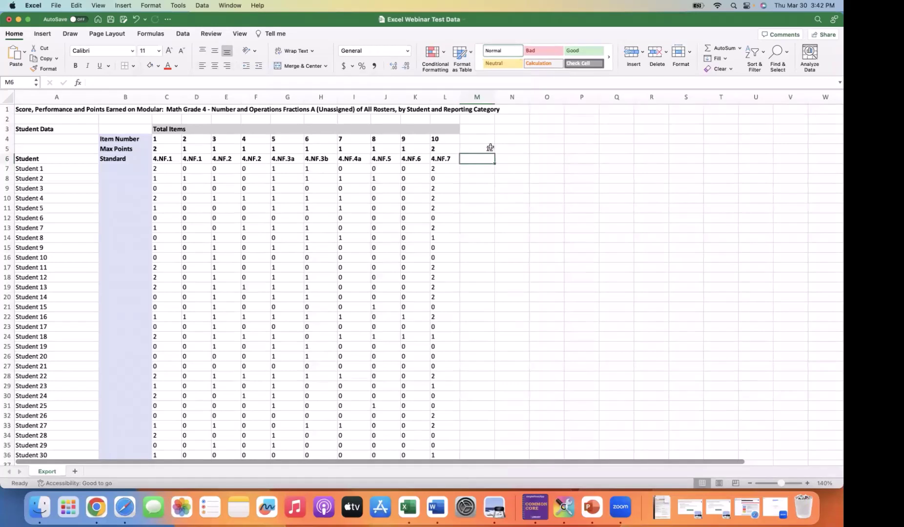
Step: Check that M5's =SUM(C5:L5) totals 12 points, then select B7
{"action": "left_click", "coordinate": [490, 147]}
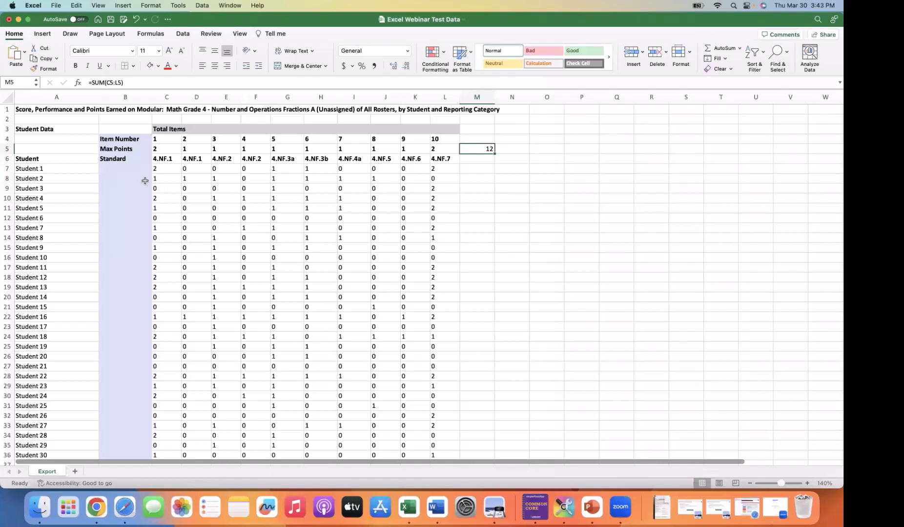
{"action": "left_click", "coordinate": [121, 169]}
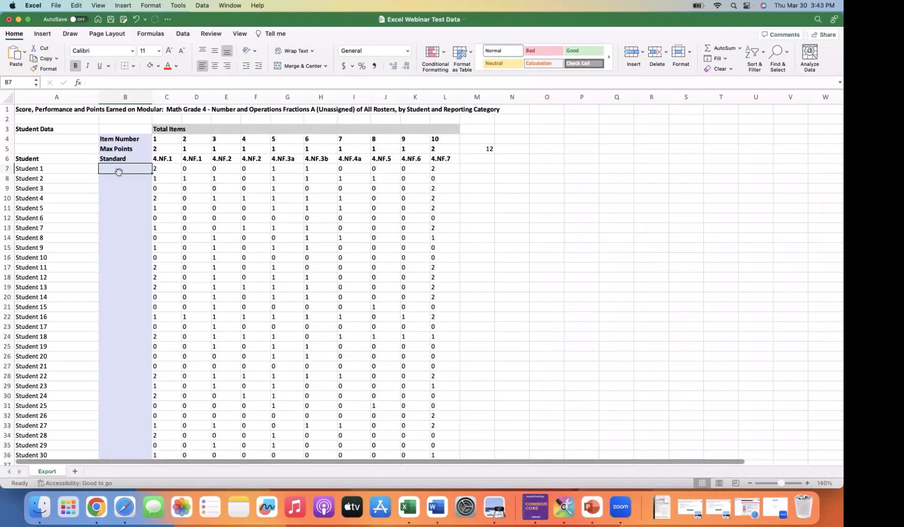
Step: Enter =SUM(C7:L7)/12 in B7 and format it as a percentage, showing 50%
{"action": "type", "text": "=sum"}
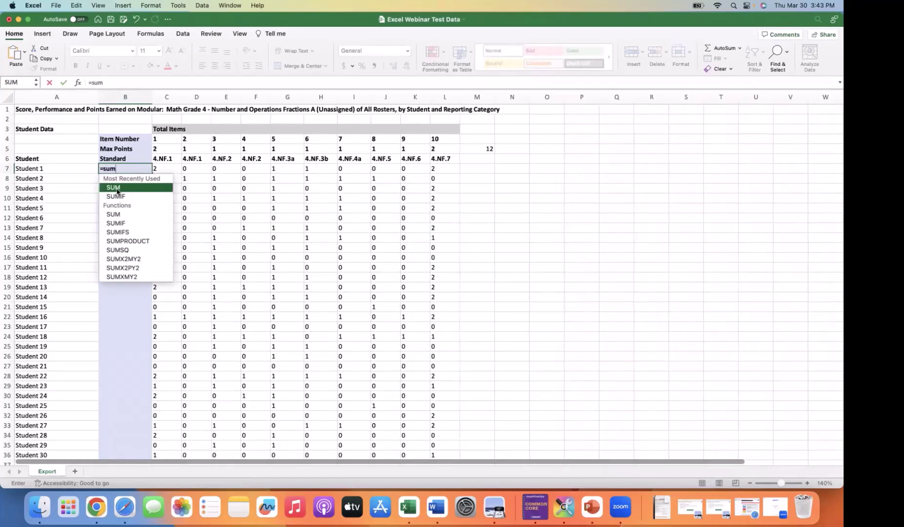
{"action": "double_click", "coordinate": [119, 188]}
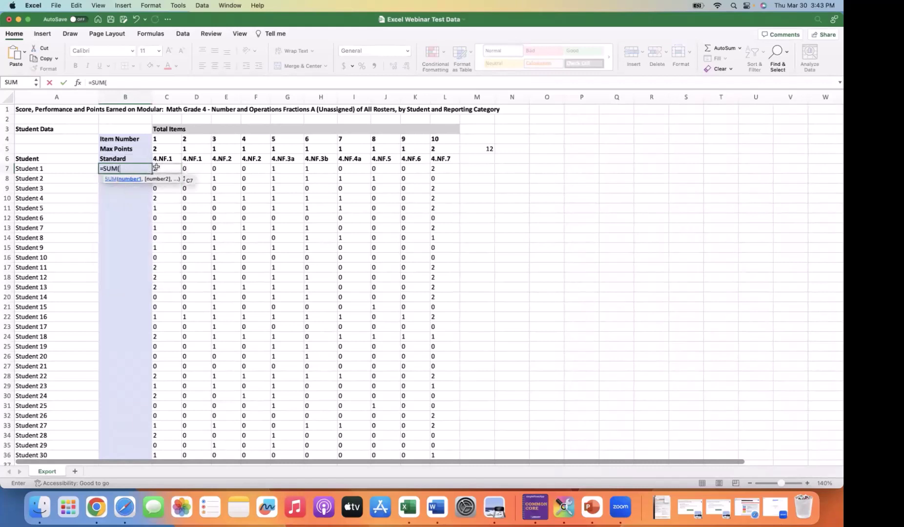
{"action": "left_click_drag", "start_coordinate": [161, 163], "coordinate": [444, 172]}
{"action": "key", "text": "Return"}
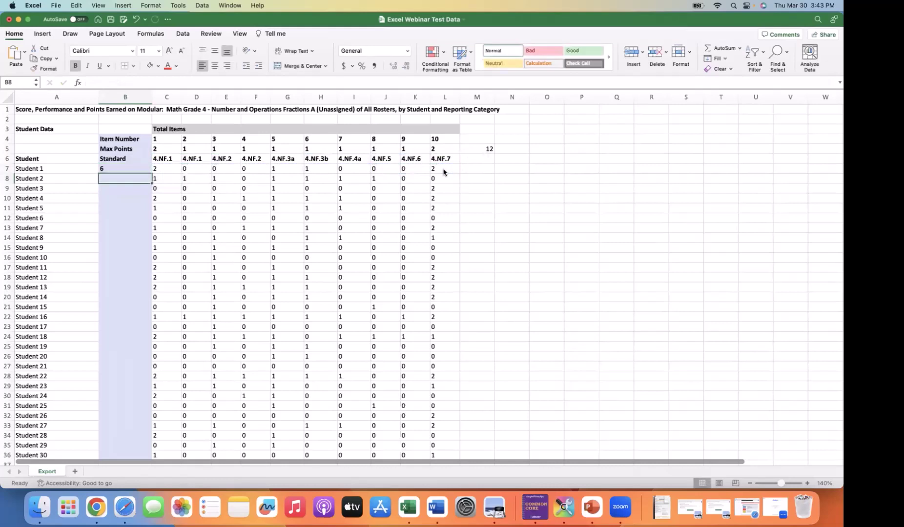
{"action": "left_click", "coordinate": [102, 169]}
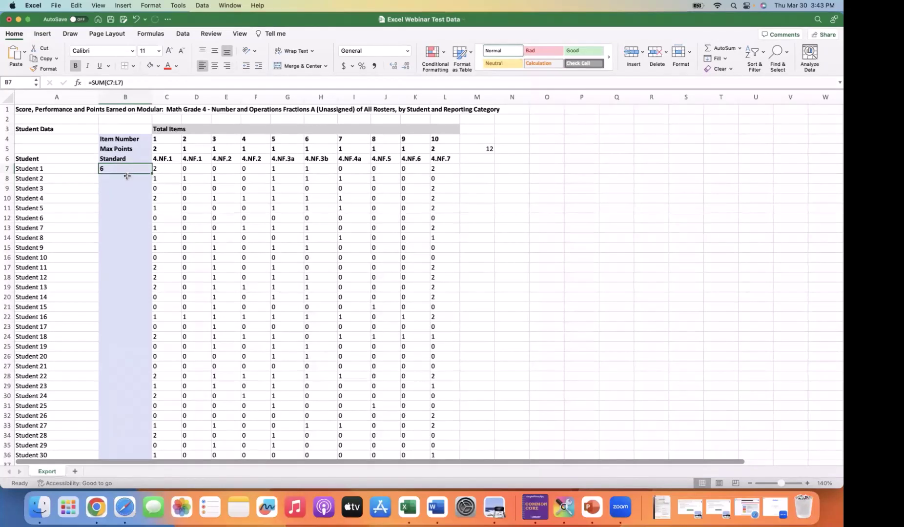
{"action": "left_click", "coordinate": [130, 84]}
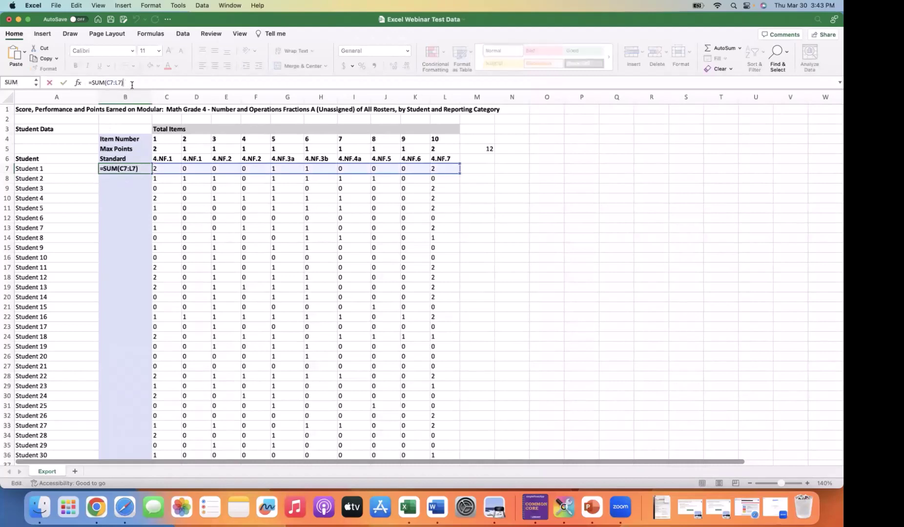
{"action": "type", "text": "/12"}
{"action": "key", "text": "Return"}
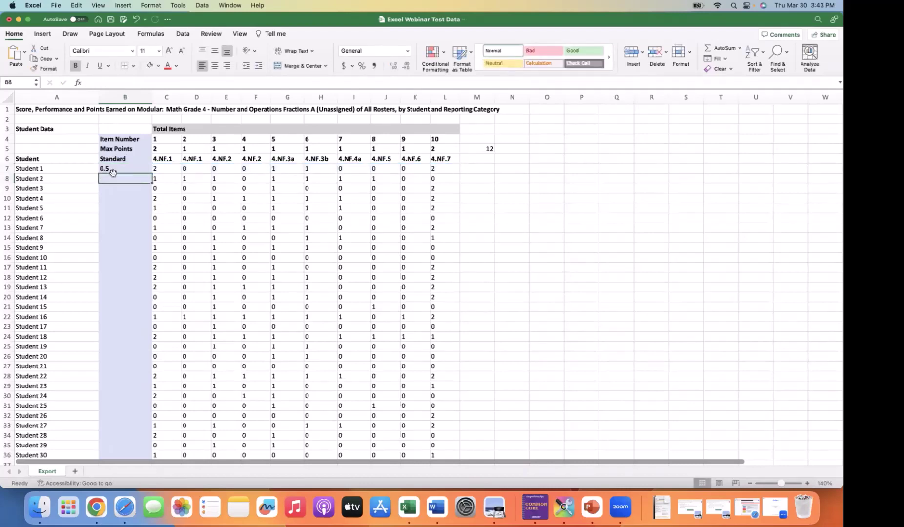
{"action": "left_click", "coordinate": [109, 169]}
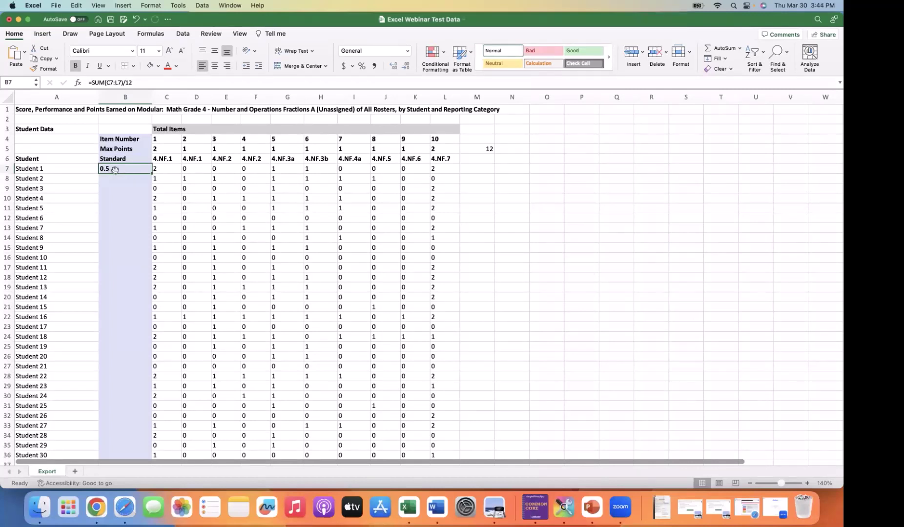
{"action": "left_click", "coordinate": [362, 67]}
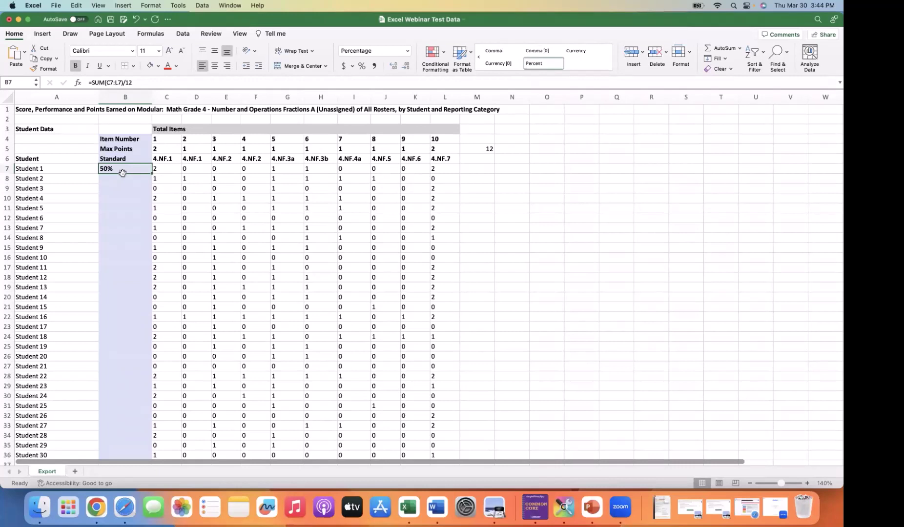
{"action": "left_click", "coordinate": [807, 483]}
{"action": "left_click", "coordinate": [808, 483]}
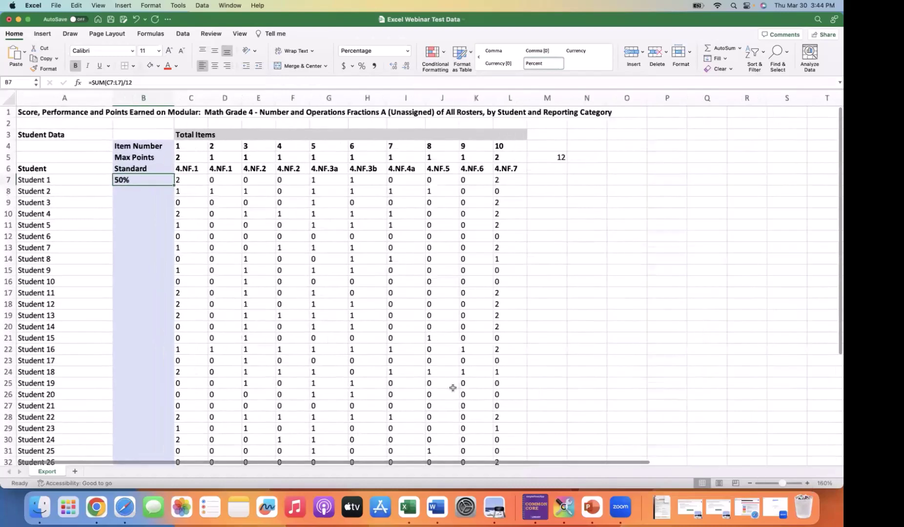
{"action": "scroll", "coordinate": [274, 343], "scroll_direction": "down", "scroll_amount": 1}
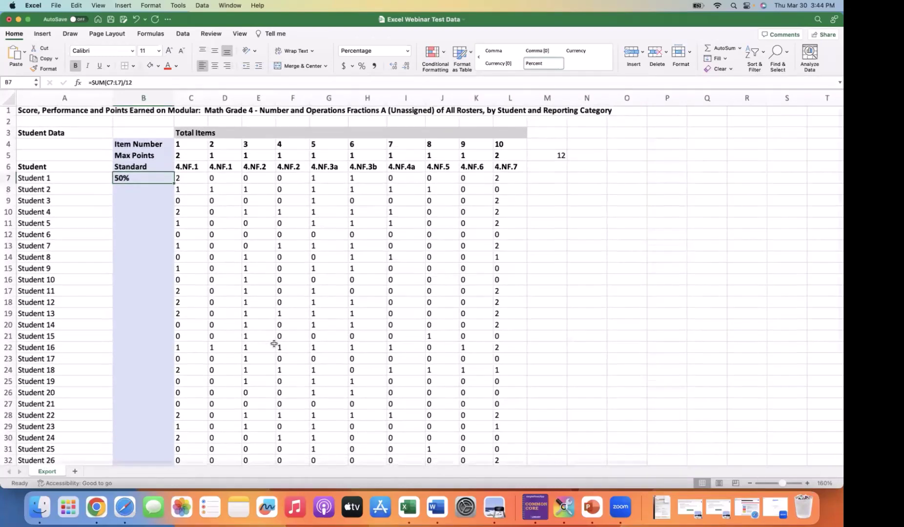
{"action": "scroll", "coordinate": [273, 344], "scroll_direction": "down", "scroll_amount": 5}
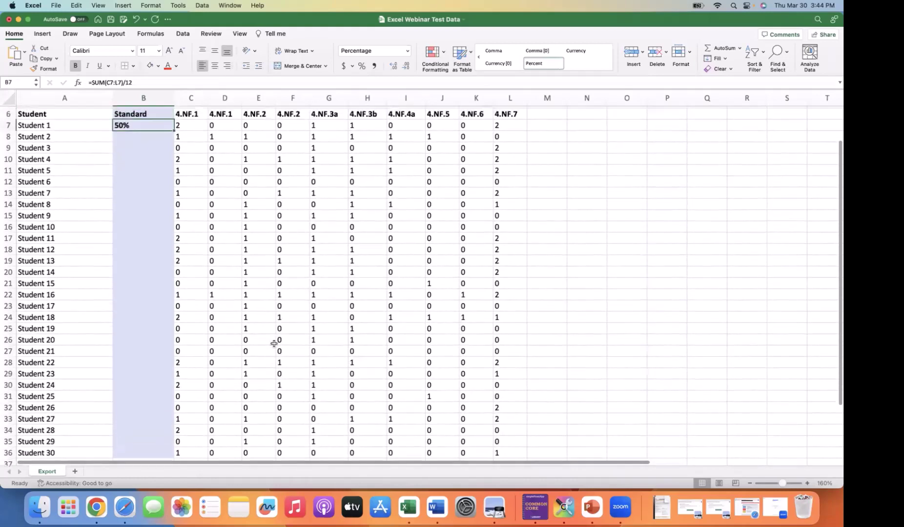
{"action": "scroll", "coordinate": [274, 343], "scroll_direction": "up", "scroll_amount": 1}
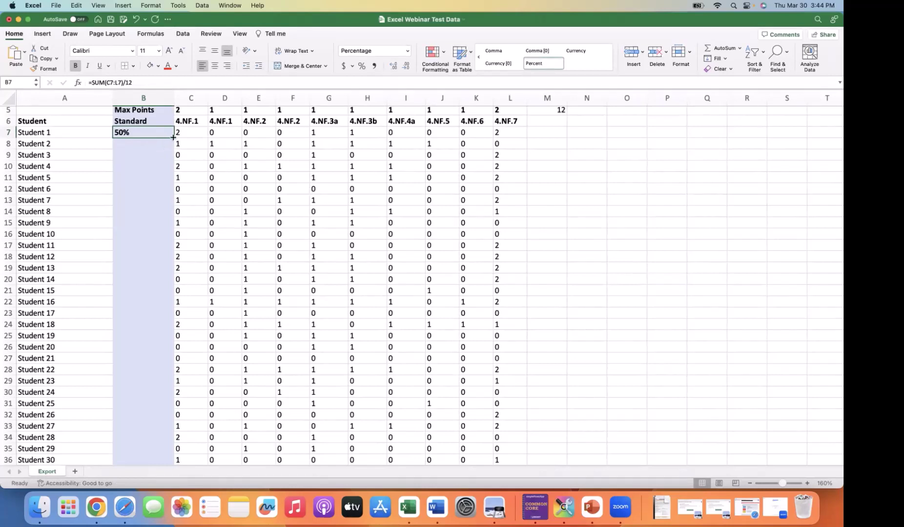
{"action": "left_click_drag", "start_coordinate": [174, 137], "coordinate": [174, 468]}
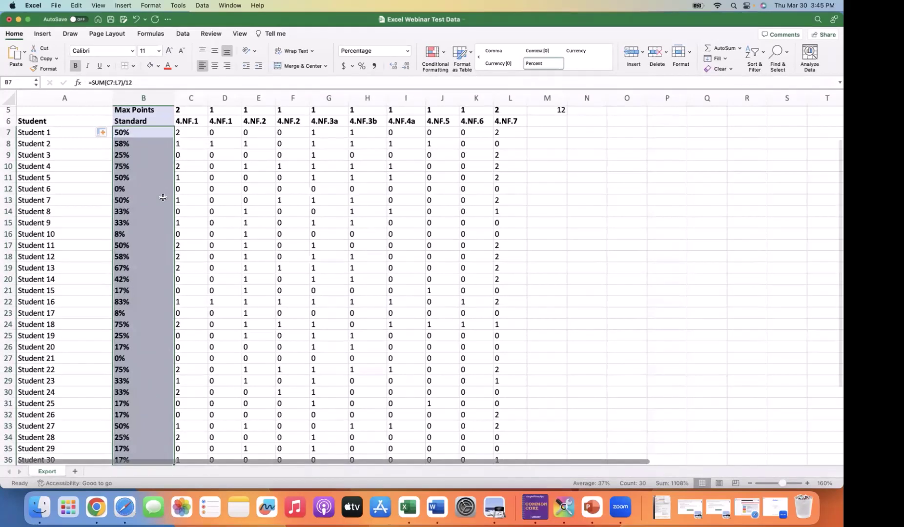
{"action": "key", "text": "super+z"}
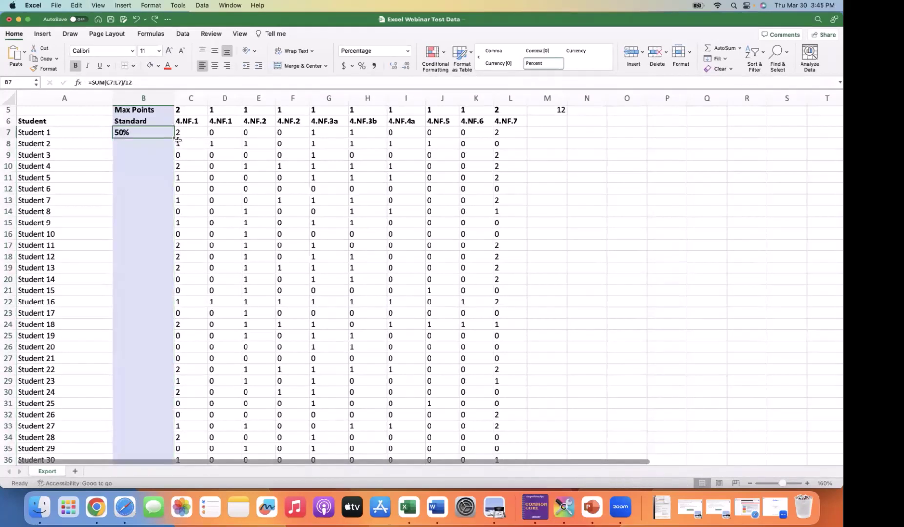
Step: Fill B7's percentage formula down to B36 and centre the percentages
{"action": "left_click_drag", "start_coordinate": [174, 138], "coordinate": [169, 464]}
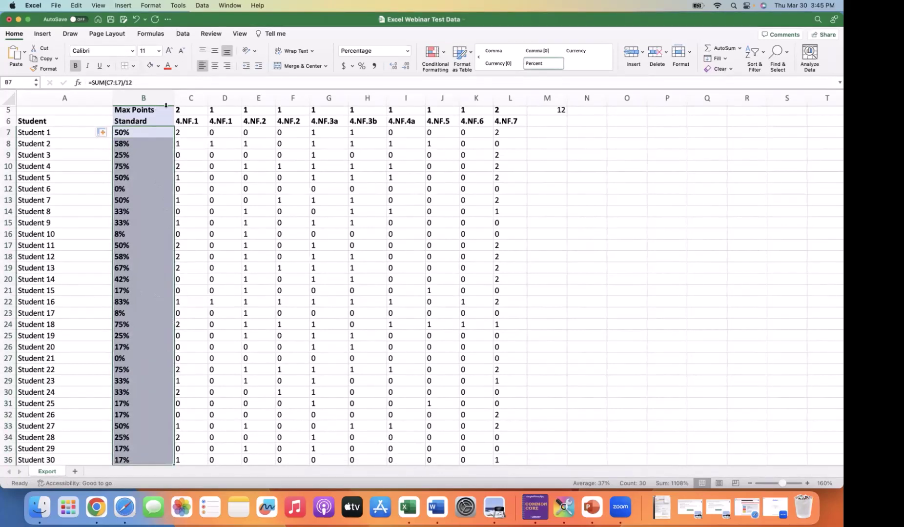
{"action": "left_click", "coordinate": [215, 67]}
{"action": "left_click", "coordinate": [220, 234]}
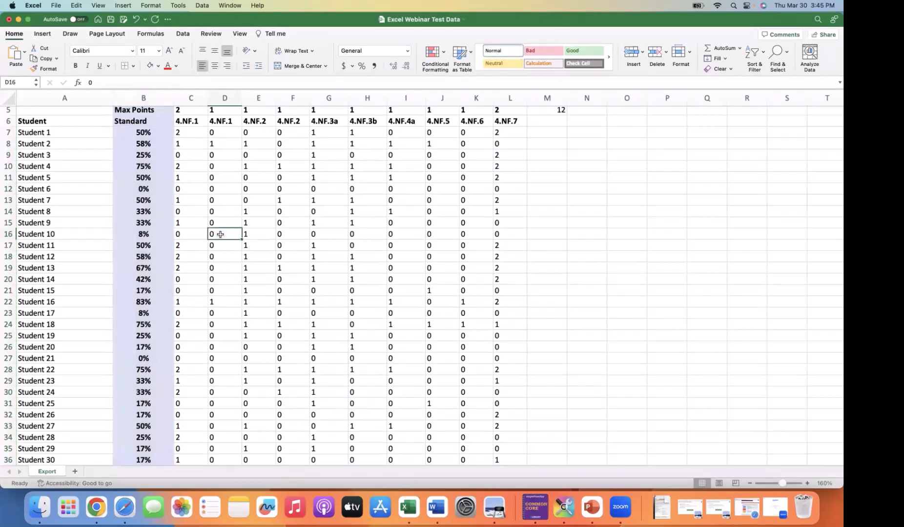
{"action": "scroll", "coordinate": [220, 235], "scroll_direction": "up", "scroll_amount": 4}
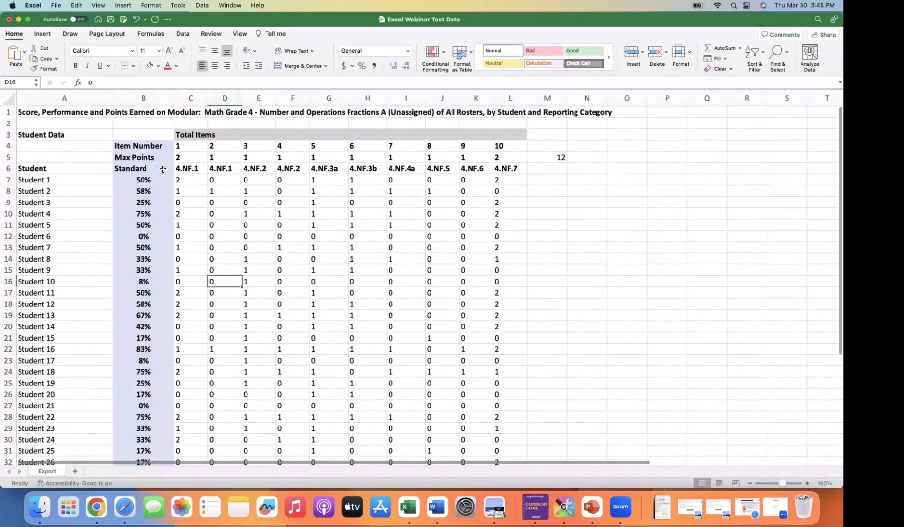
Step: Delete the helper total from M5 and review the filled percentages
{"action": "left_click", "coordinate": [559, 157]}
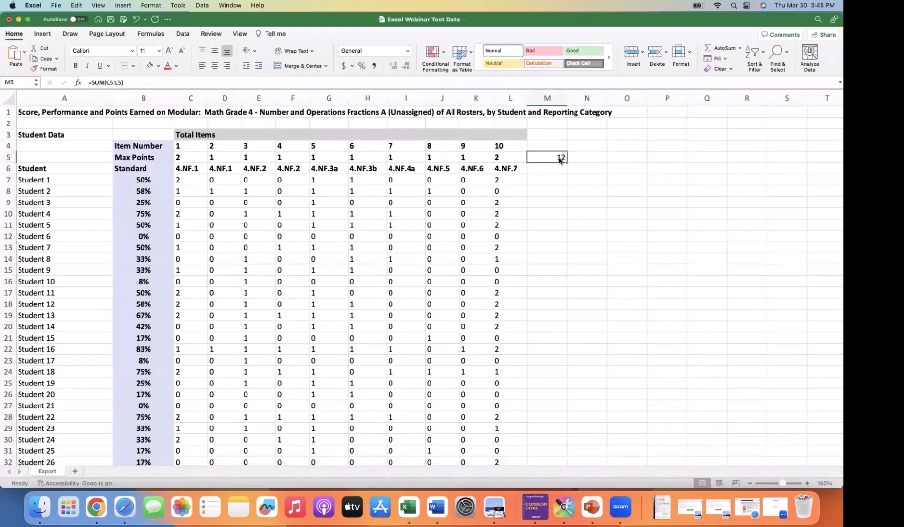
{"action": "key", "text": "Delete"}
{"action": "left_click", "coordinate": [148, 180]}
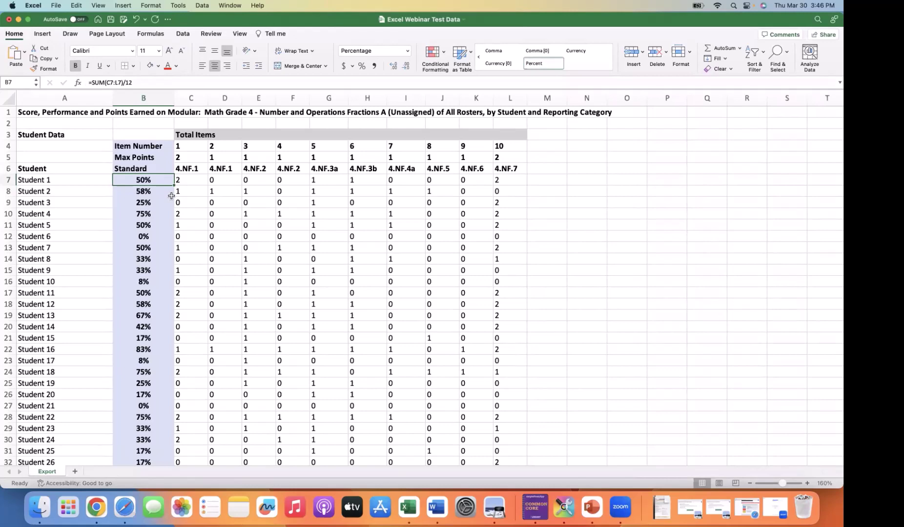
{"action": "scroll", "coordinate": [184, 281], "scroll_direction": "down", "scroll_amount": 5}
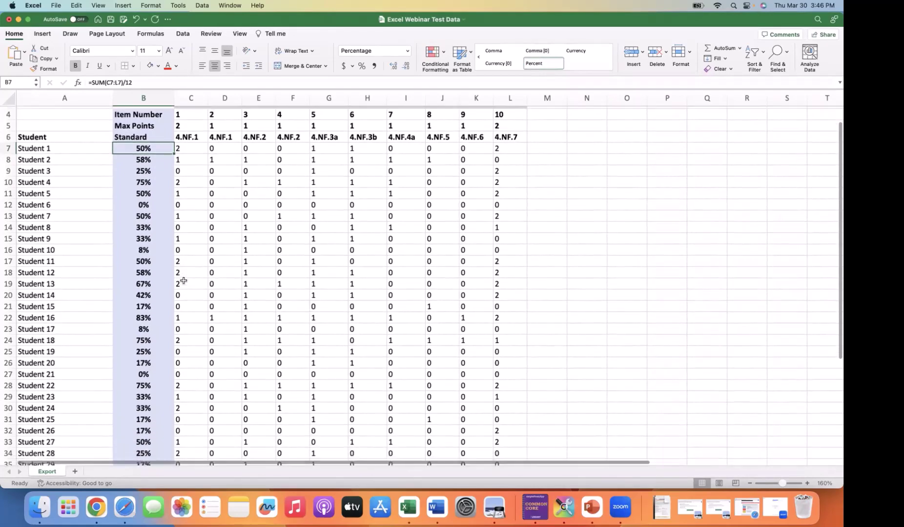
{"action": "scroll", "coordinate": [183, 280], "scroll_direction": "up", "scroll_amount": 5}
{"action": "scroll", "coordinate": [184, 281], "scroll_direction": "down", "scroll_amount": 1}
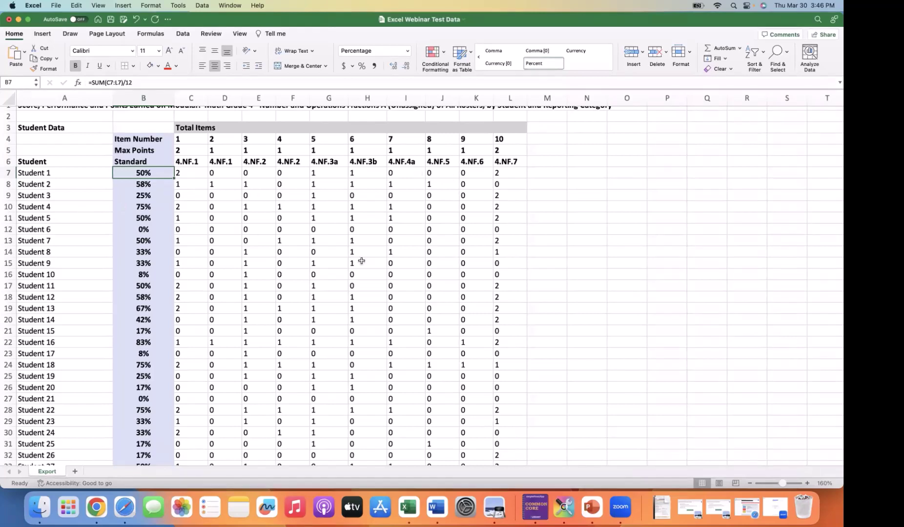
Step: Select the student data block A7:L36 by Shift-clicking L36
{"action": "left_click", "coordinate": [41, 174]}
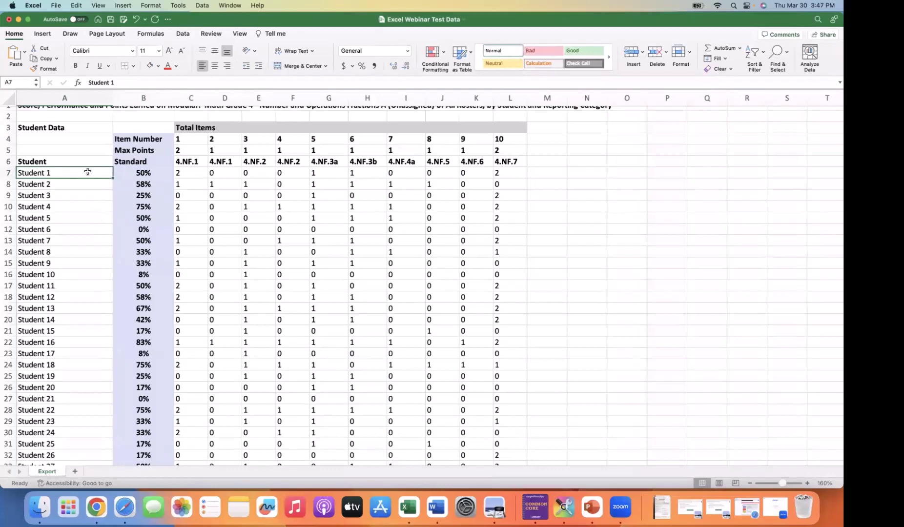
{"action": "left_click_drag", "start_coordinate": [88, 172], "coordinate": [504, 437]}
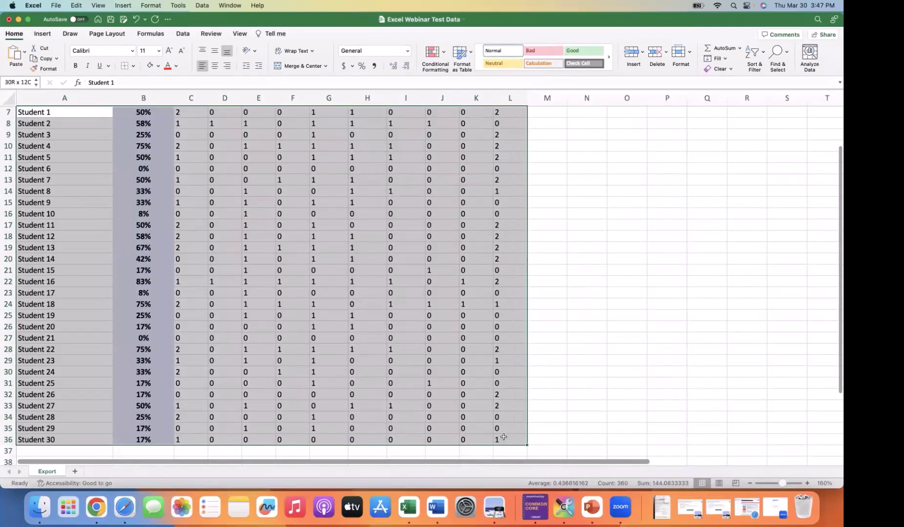
{"action": "left_click_drag", "start_coordinate": [504, 437], "coordinate": [504, 437]}
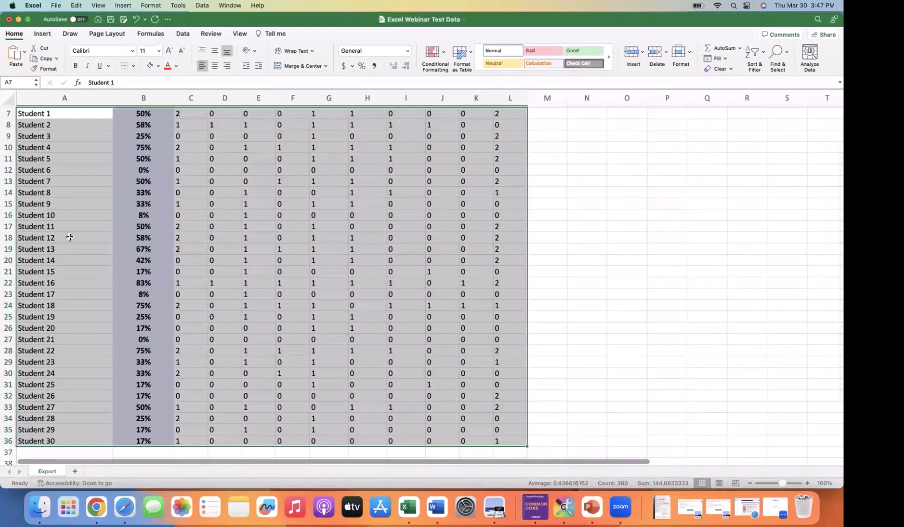
{"action": "scroll", "coordinate": [70, 237], "scroll_direction": "up", "scroll_amount": 3}
{"action": "left_click", "coordinate": [98, 185]}
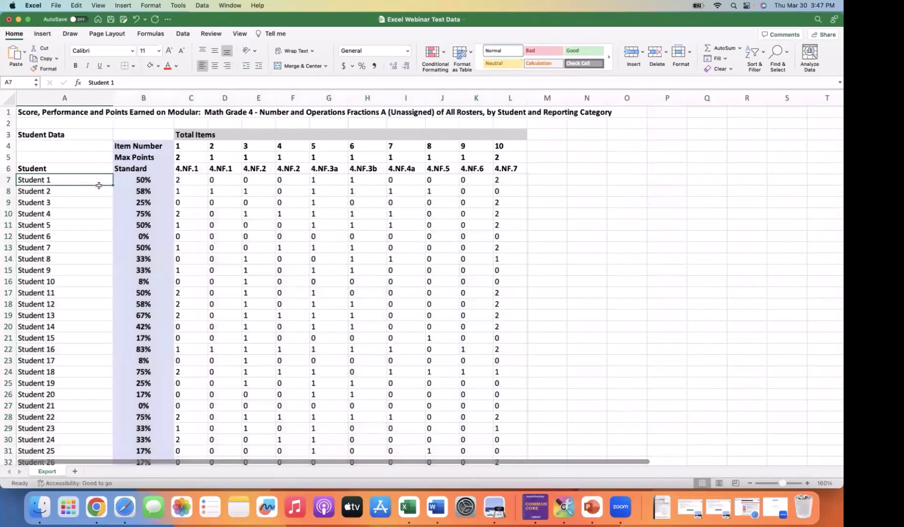
{"action": "scroll", "coordinate": [341, 334], "scroll_direction": "down", "scroll_amount": 5}
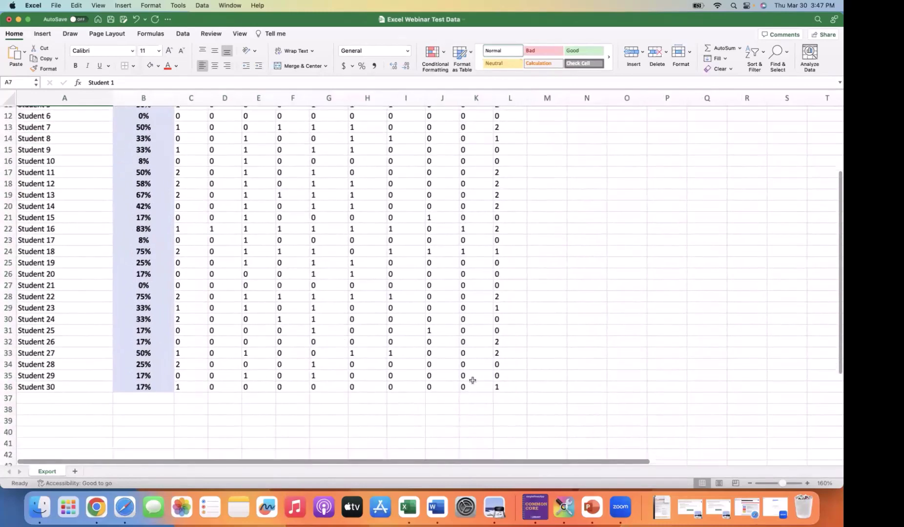
{"action": "left_click", "coordinate": [512, 387], "text": "shift"}
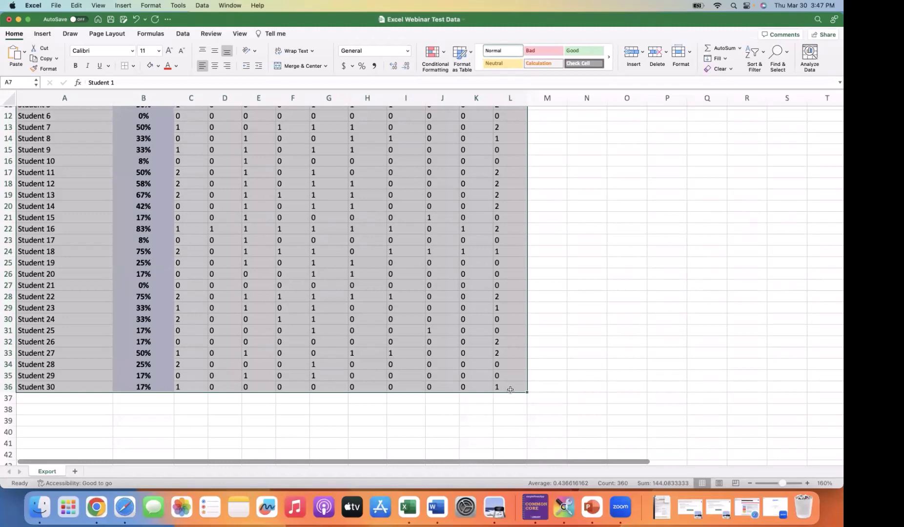
{"action": "scroll", "coordinate": [511, 390], "scroll_direction": "up", "scroll_amount": 5}
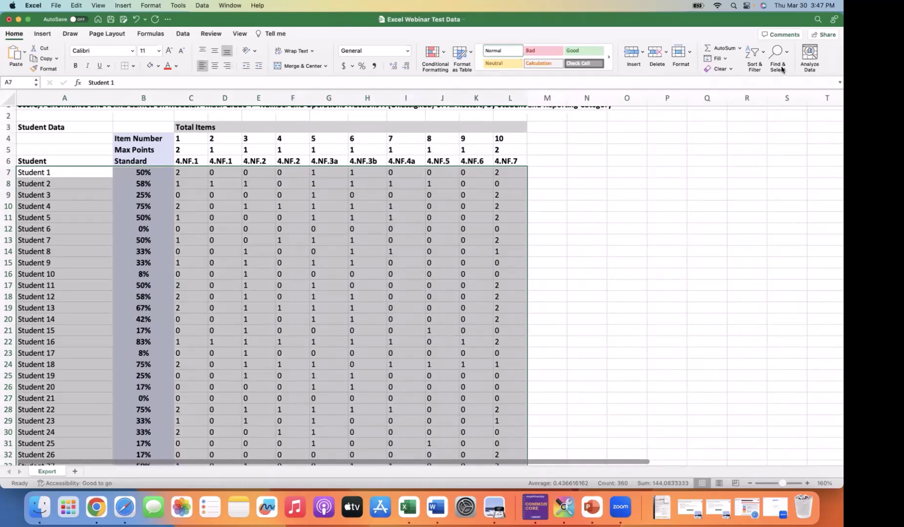
Step: Try an A-to-Z sort, undo it, and bring up Custom Sort
{"action": "left_click", "coordinate": [752, 67]}
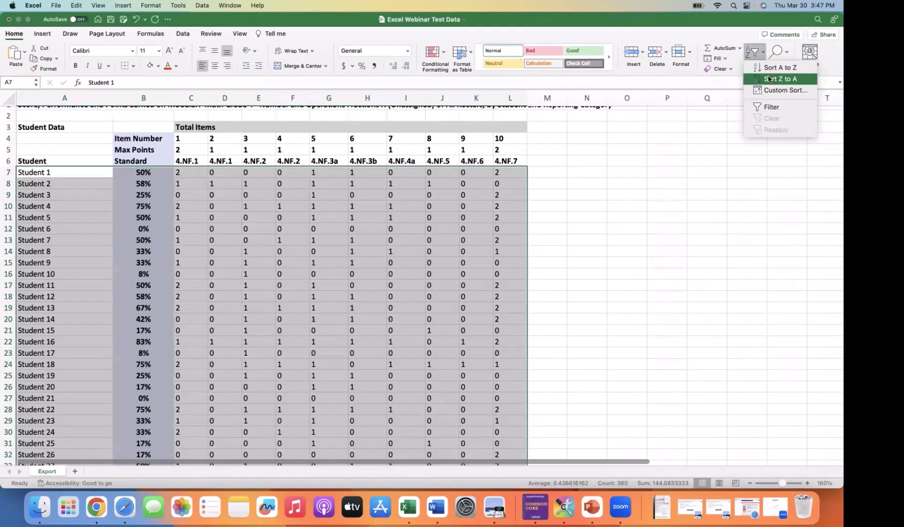
{"action": "left_click", "coordinate": [776, 68]}
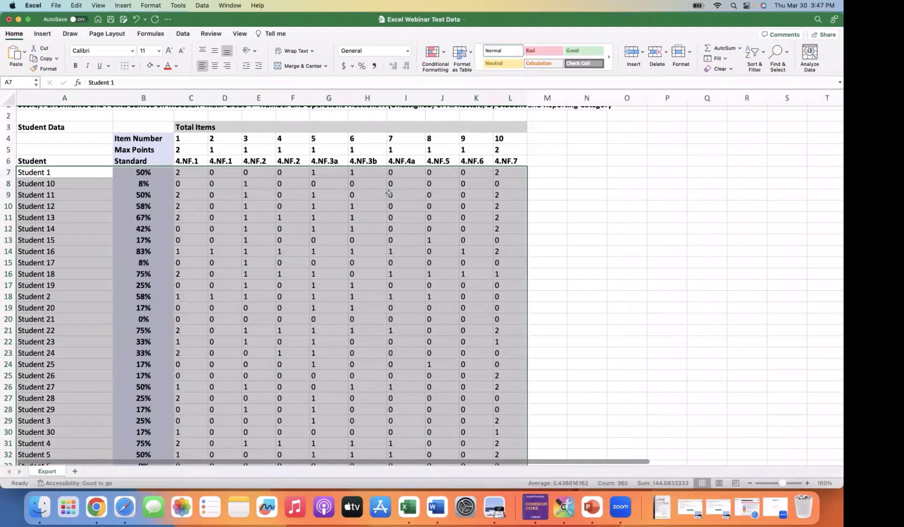
{"action": "key", "text": "super+z"}
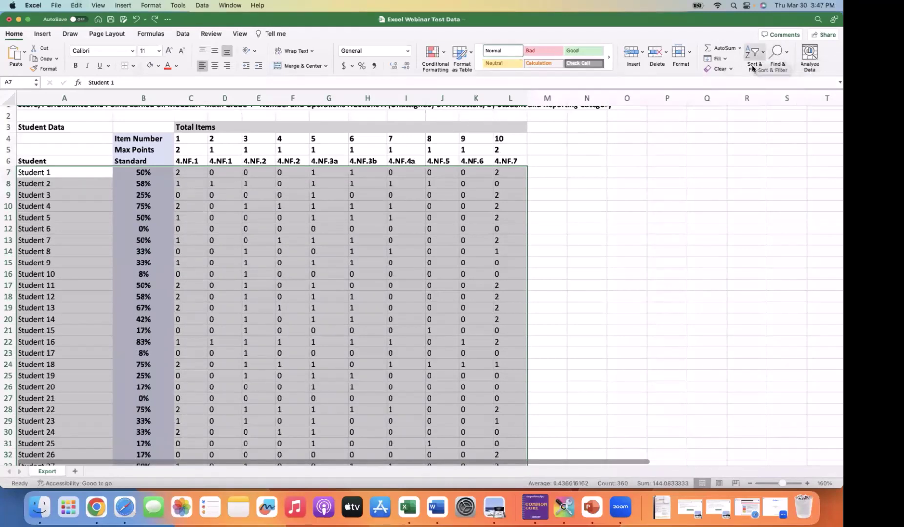
{"action": "left_click", "coordinate": [764, 54]}
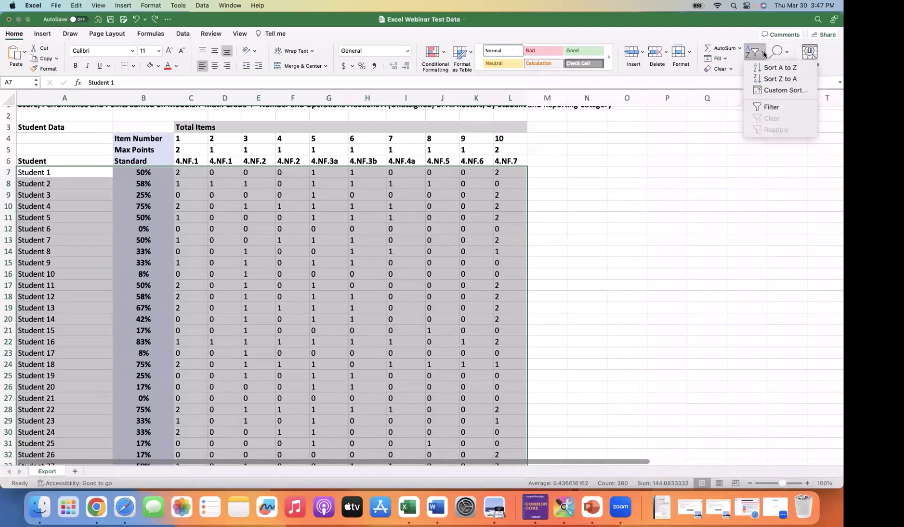
{"action": "left_click", "coordinate": [776, 91]}
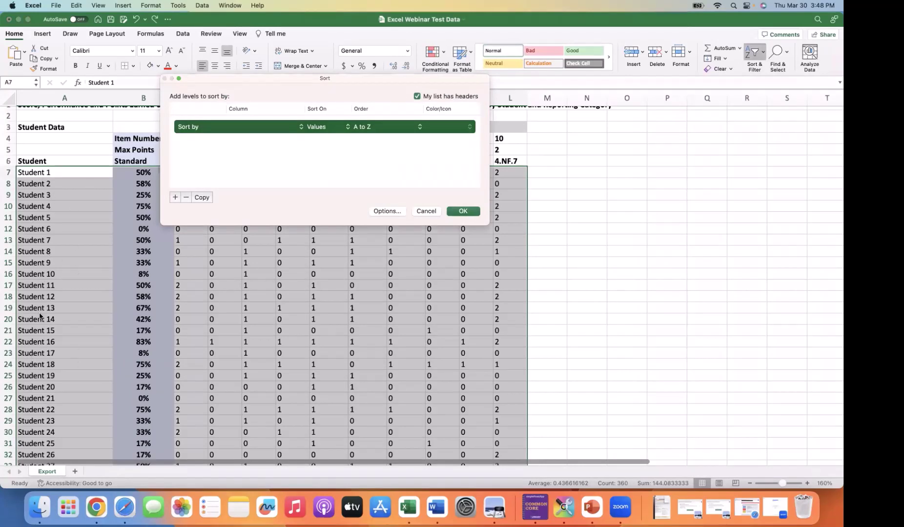
Step: Reopen Custom Sort and toggle My list has headers to compare column choices
{"action": "key", "text": "Escape"}
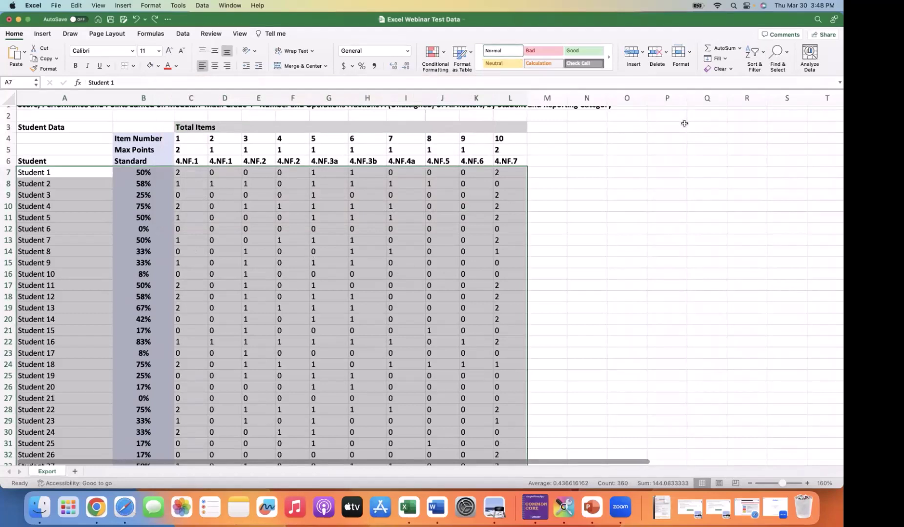
{"action": "left_click", "coordinate": [760, 54]}
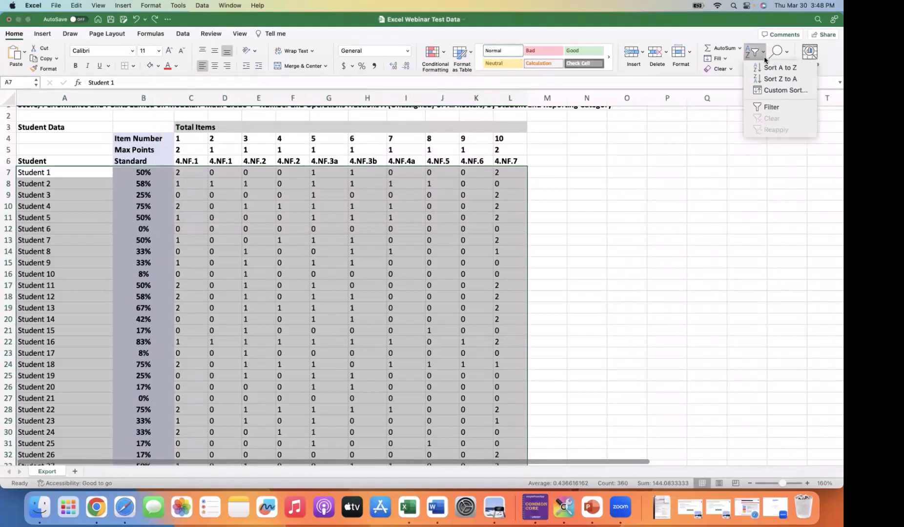
{"action": "left_click", "coordinate": [767, 89]}
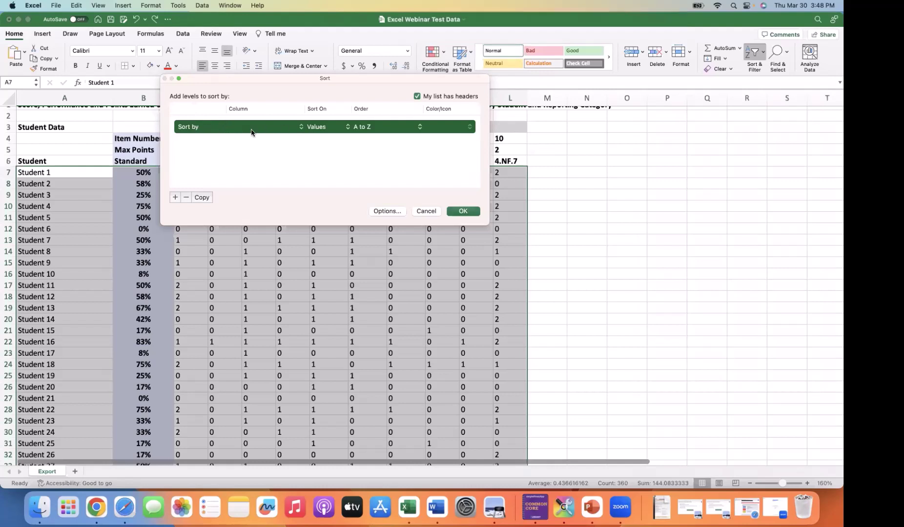
{"action": "left_click", "coordinate": [301, 127]}
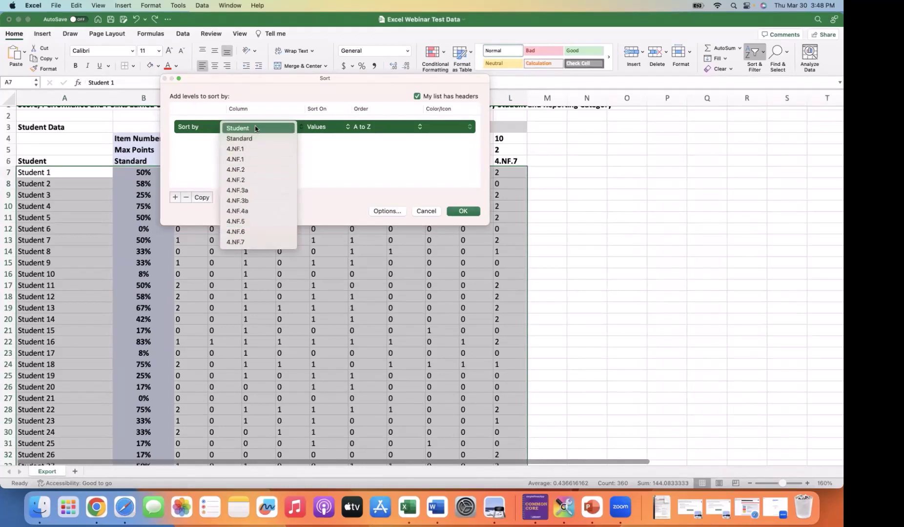
{"action": "left_click", "coordinate": [418, 98]}
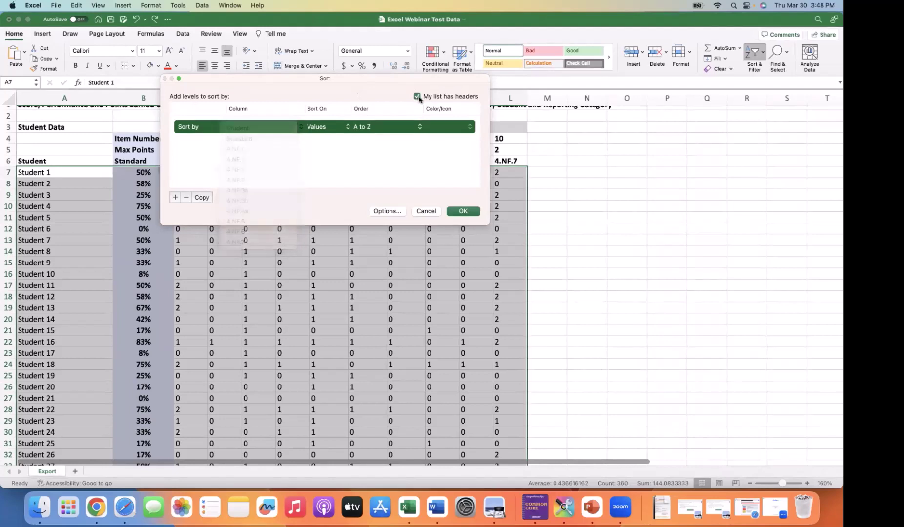
{"action": "left_click", "coordinate": [418, 97]}
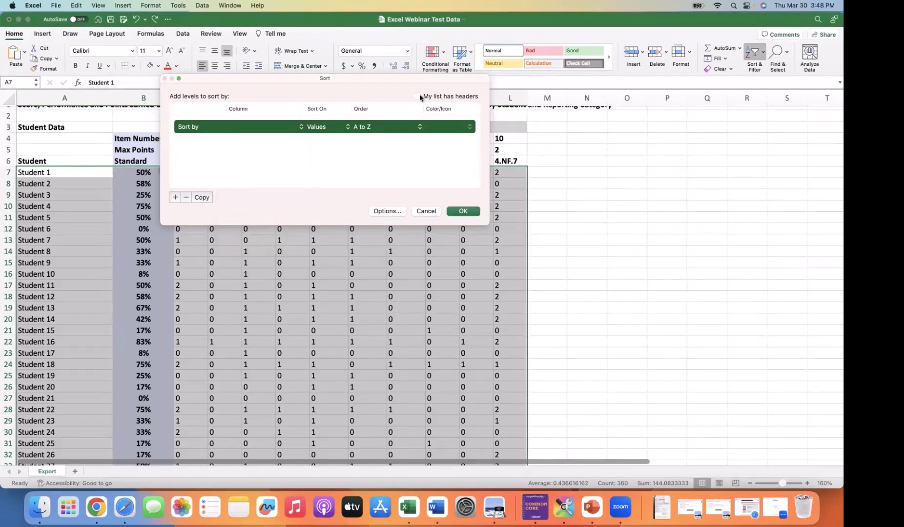
{"action": "left_click", "coordinate": [300, 128]}
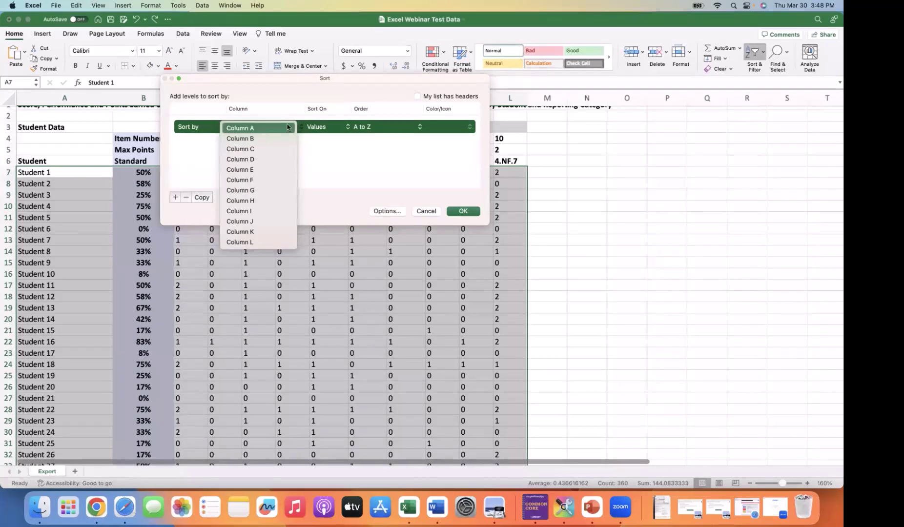
{"action": "left_click", "coordinate": [419, 98]}
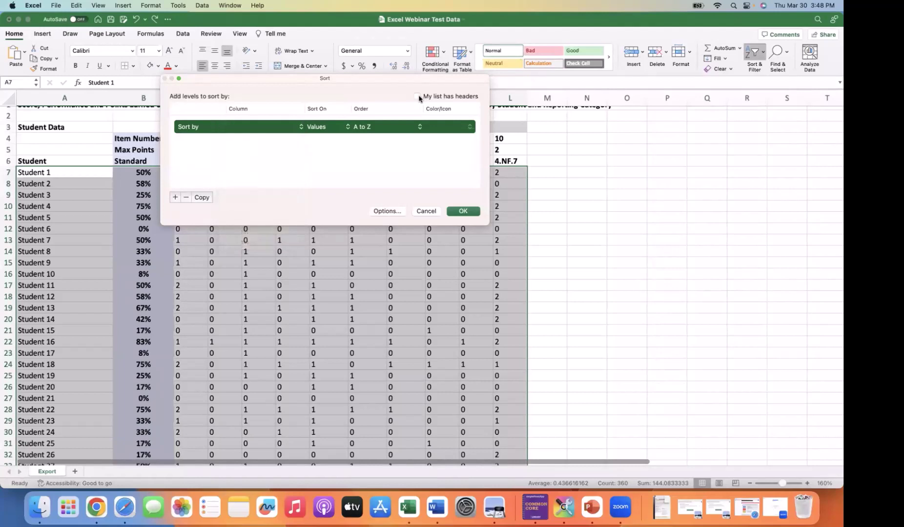
{"action": "left_click", "coordinate": [418, 97]}
Step: With headers unchecked, sort by Column B, Smallest to Largest
{"action": "left_click", "coordinate": [296, 127]}
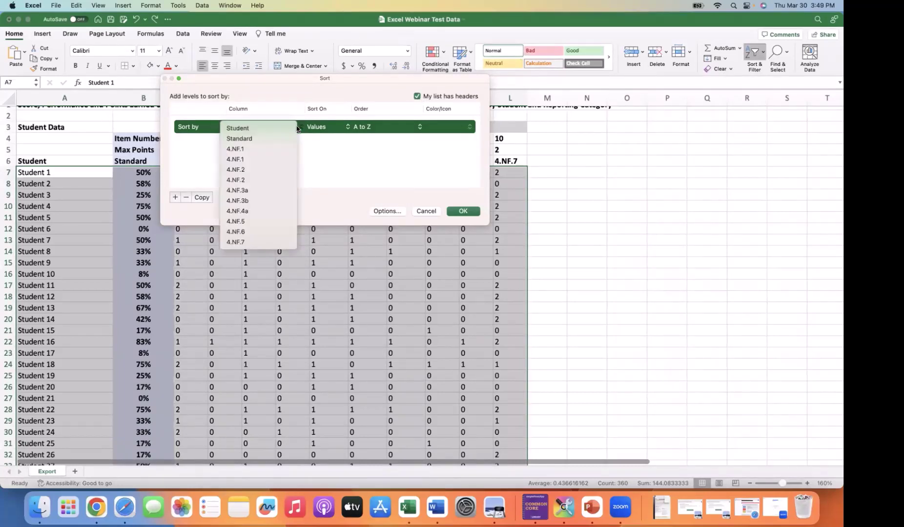
{"action": "left_click", "coordinate": [429, 94]}
{"action": "left_click", "coordinate": [416, 97]}
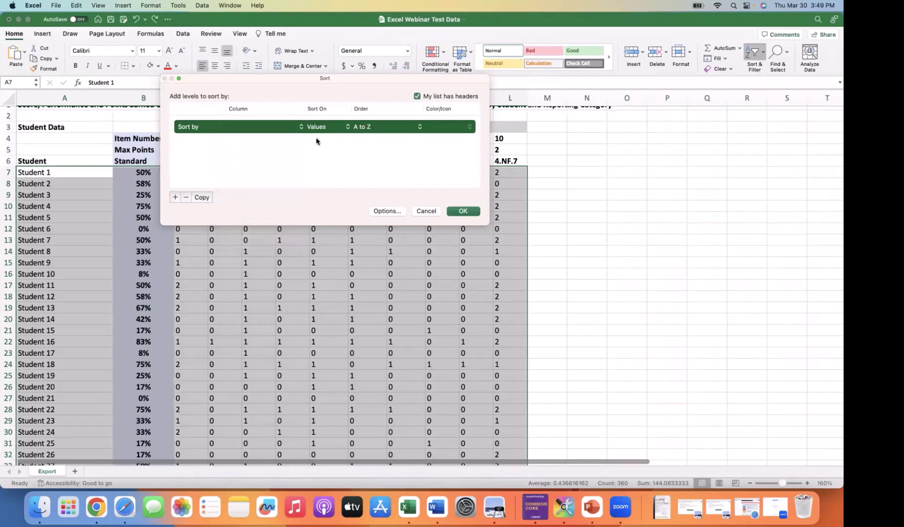
{"action": "left_click", "coordinate": [296, 127]}
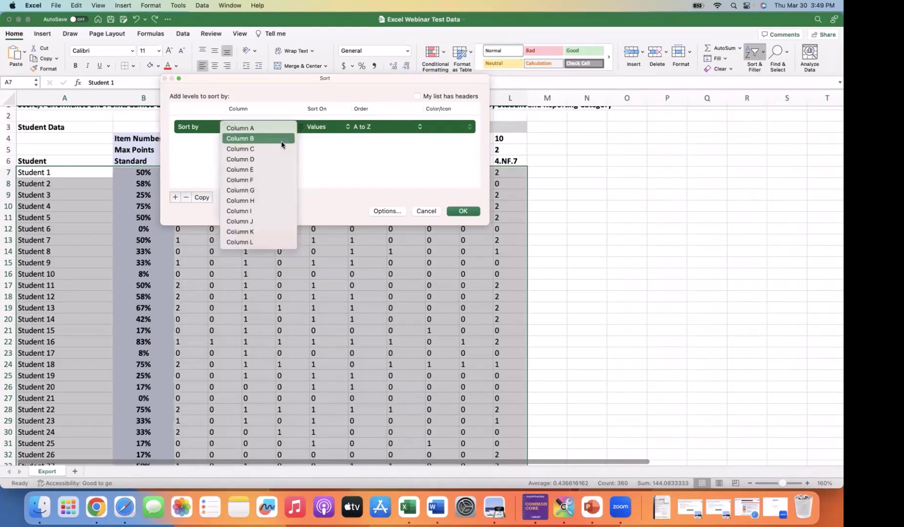
{"action": "left_click", "coordinate": [282, 140]}
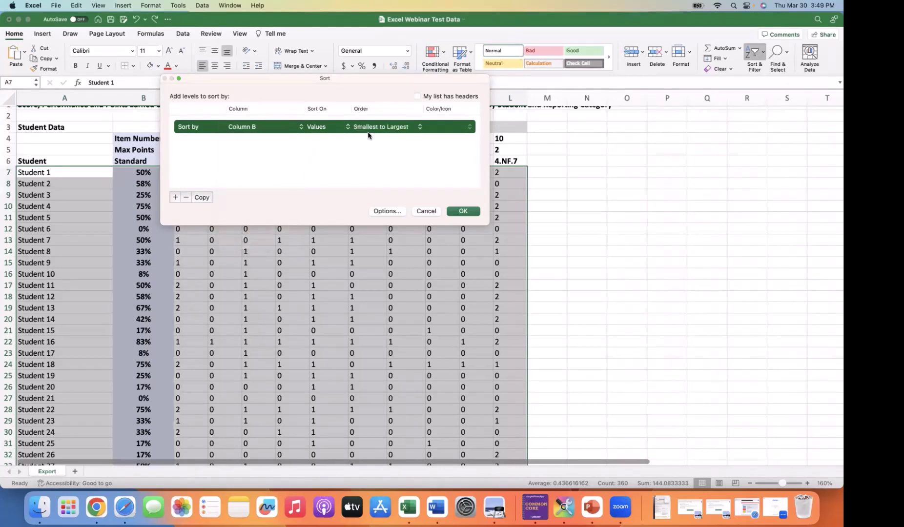
{"action": "left_click", "coordinate": [417, 129]}
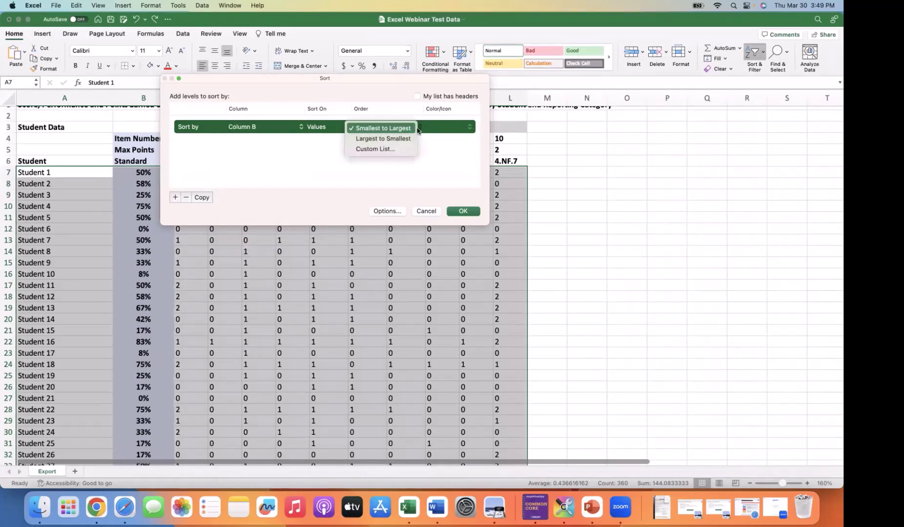
{"action": "left_click", "coordinate": [417, 129]}
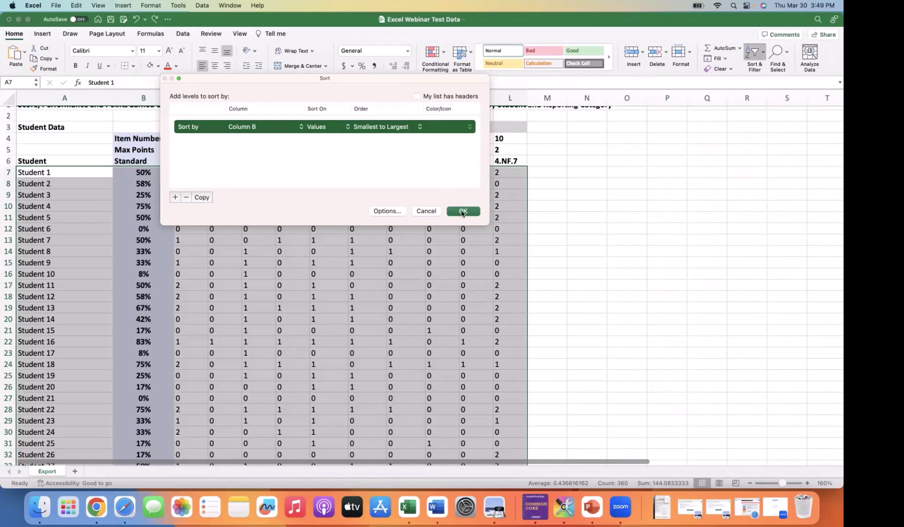
{"action": "left_click", "coordinate": [463, 211]}
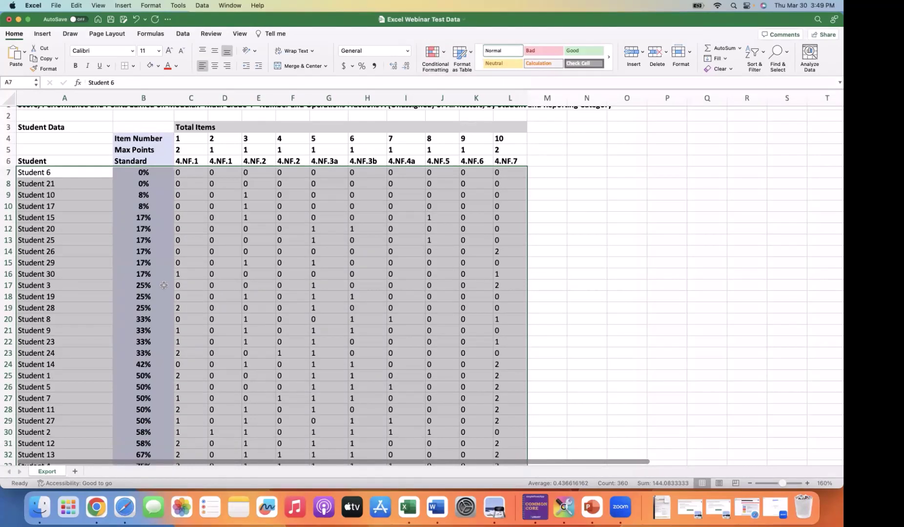
{"action": "left_click", "coordinate": [147, 172]}
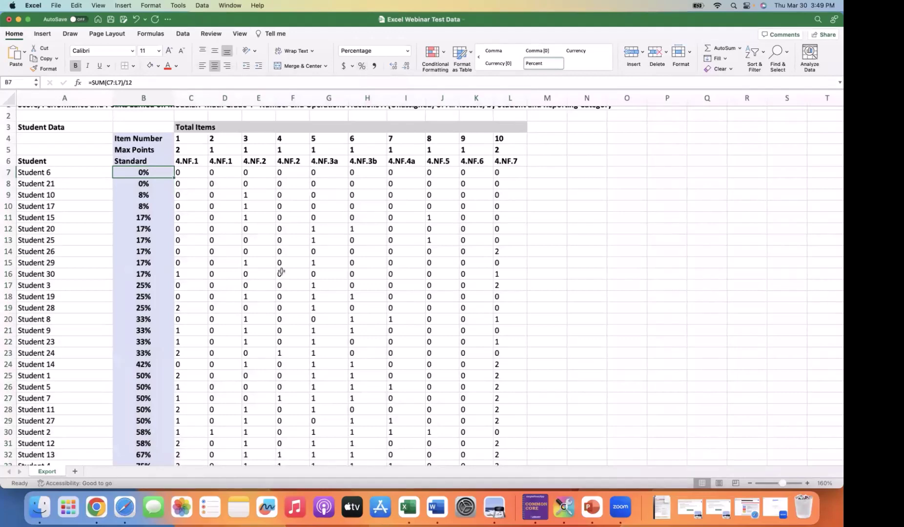
{"action": "left_click", "coordinate": [48, 173]}
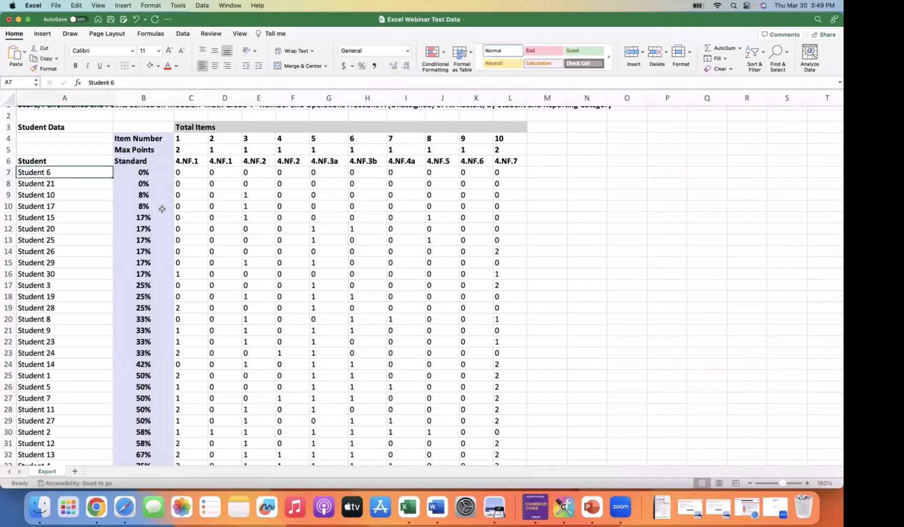
{"action": "scroll", "coordinate": [404, 329], "scroll_direction": "down", "scroll_amount": 5}
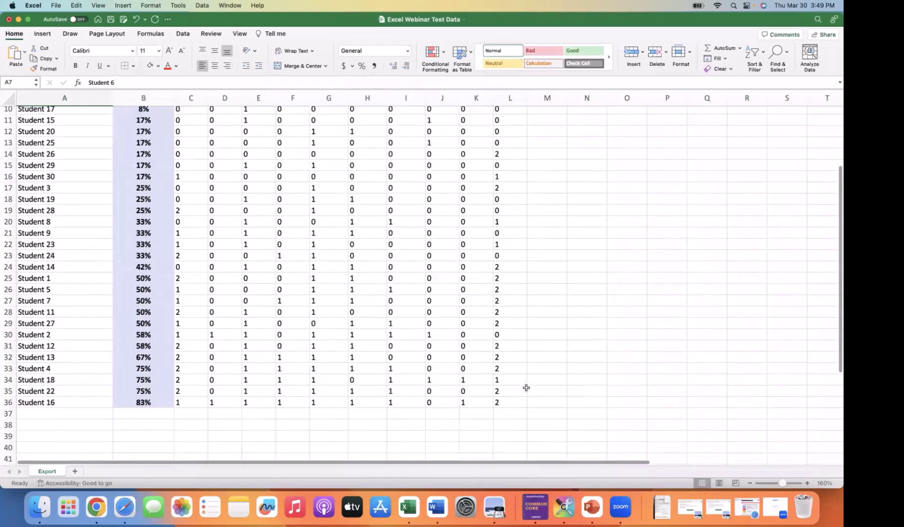
{"action": "left_click", "coordinate": [512, 396], "text": "shift"}
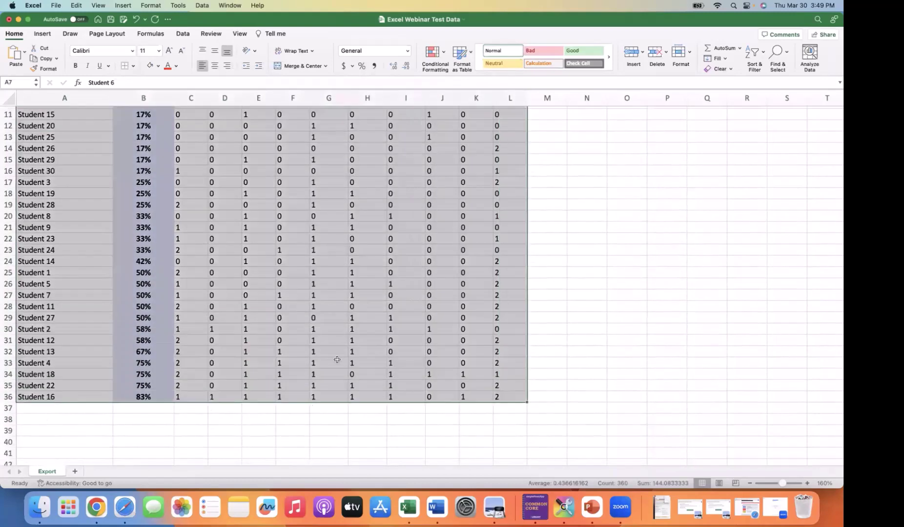
{"action": "scroll", "coordinate": [337, 359], "scroll_direction": "up", "scroll_amount": 5}
{"action": "scroll", "coordinate": [147, 220], "scroll_direction": "down", "scroll_amount": 1}
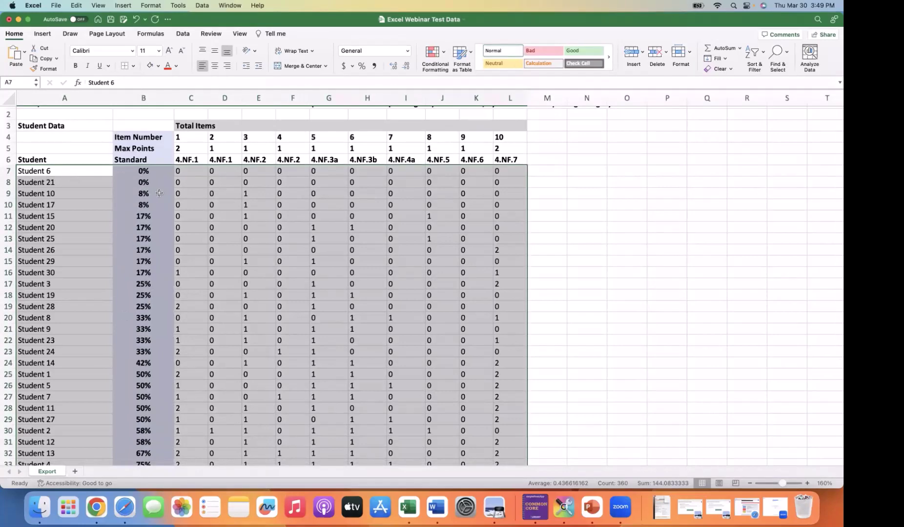
{"action": "scroll", "coordinate": [117, 312], "scroll_direction": "down", "scroll_amount": 4}
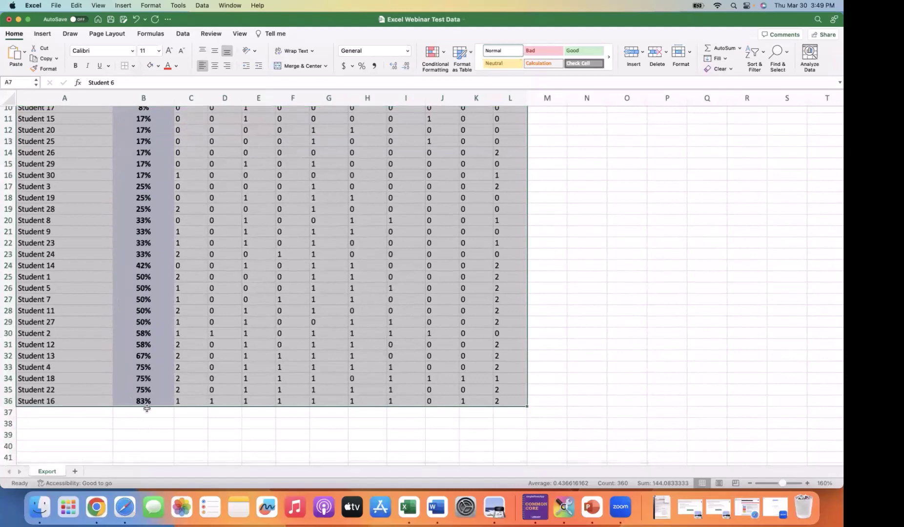
{"action": "scroll", "coordinate": [147, 408], "scroll_direction": "up", "scroll_amount": 5}
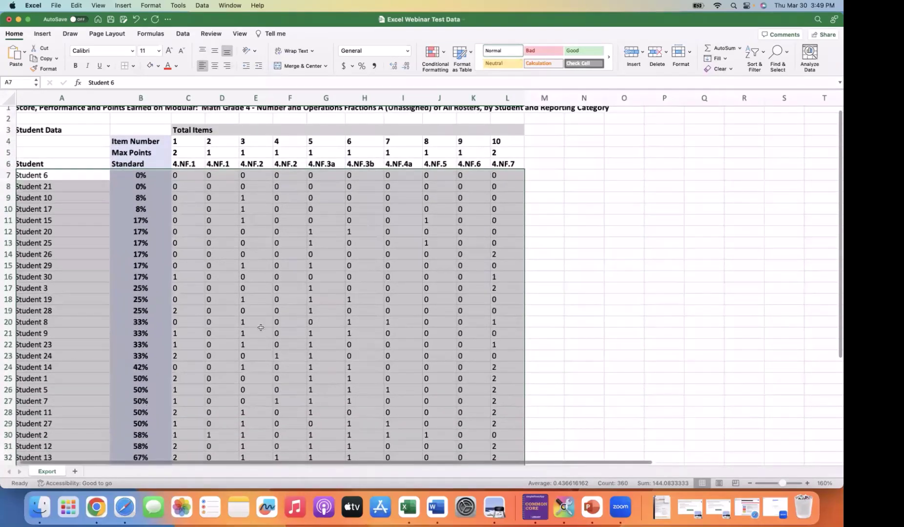
{"action": "left_click", "coordinate": [539, 167]}
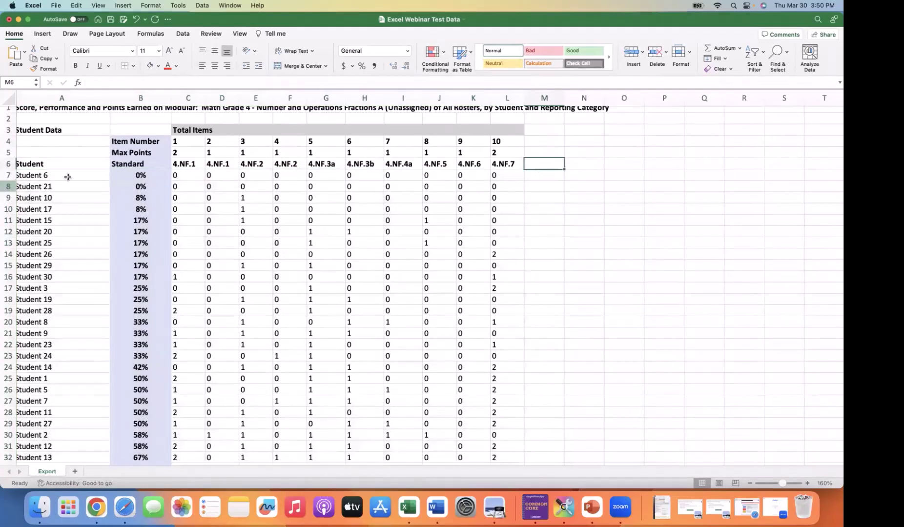
{"action": "scroll", "coordinate": [72, 177], "scroll_direction": "up", "scroll_amount": 1}
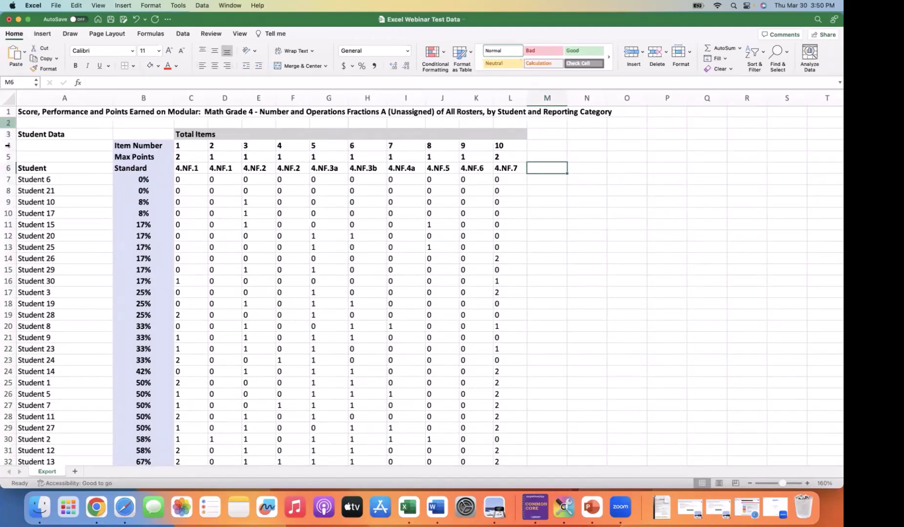
Step: Insert a blank row 7 above Student 6 and select C7
{"action": "right_click", "coordinate": [7, 179]}
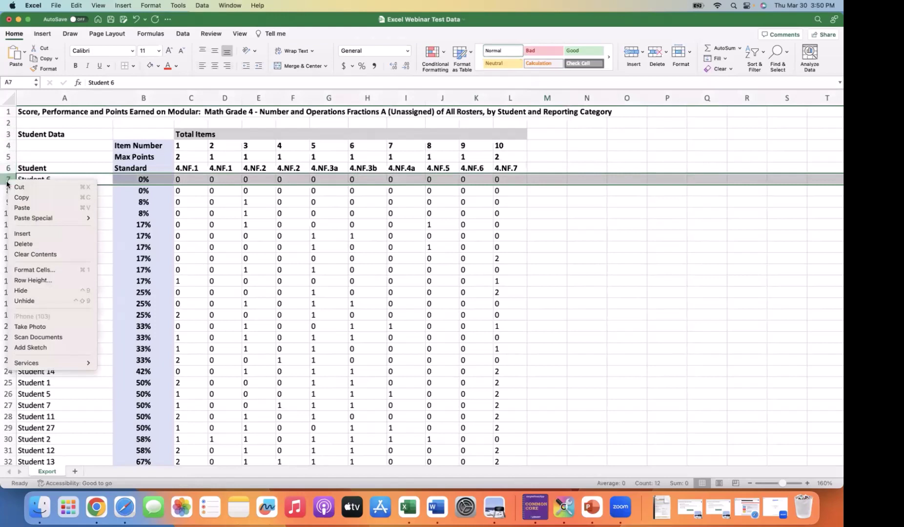
{"action": "left_click", "coordinate": [24, 235]}
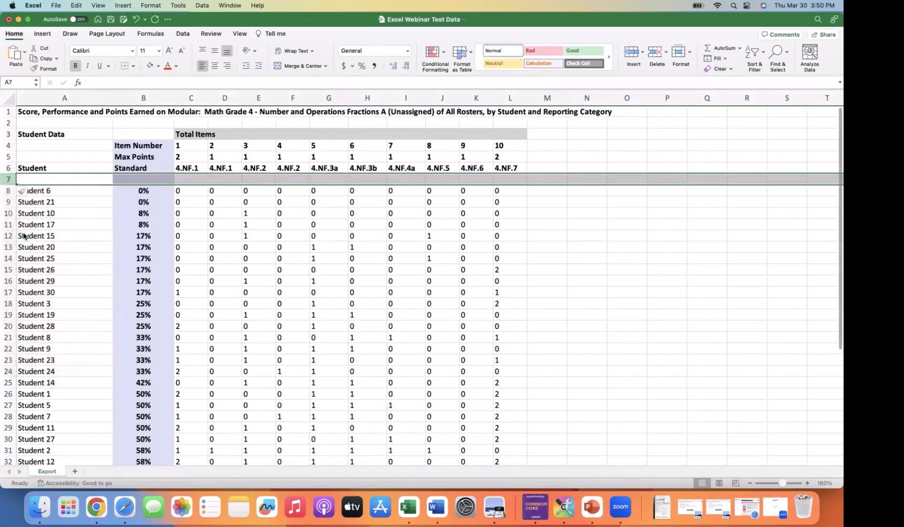
{"action": "left_click", "coordinate": [194, 181]}
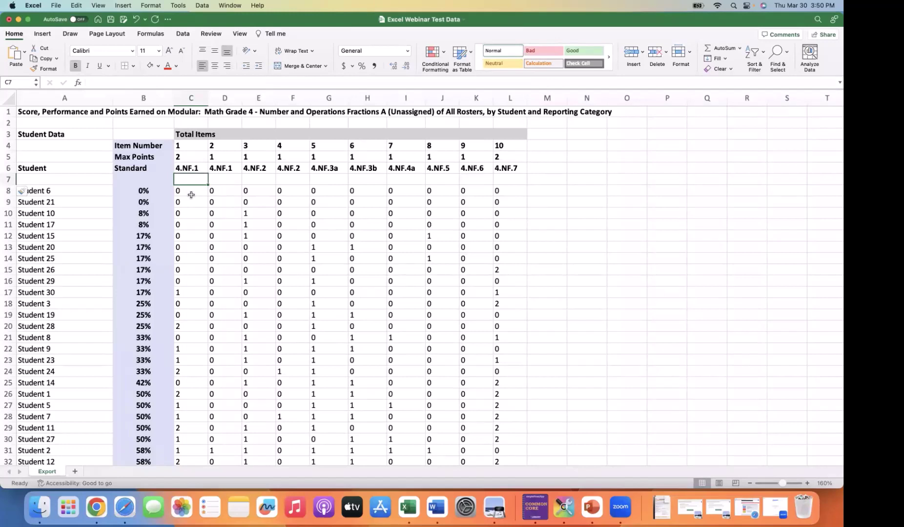
Step: Enter =AVERAGE(C8:C37) in C7 as a percentage and fill it across to L7
{"action": "type", "text": "="}
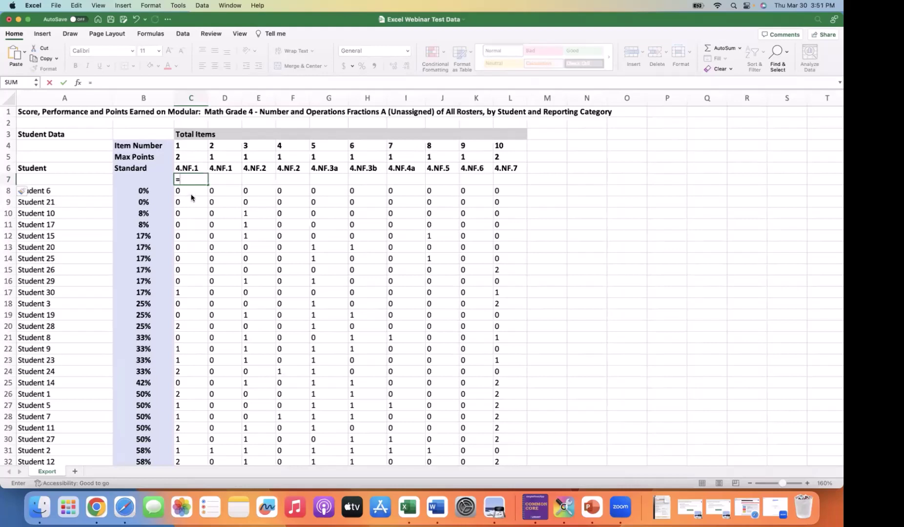
{"action": "type", "text": "av"}
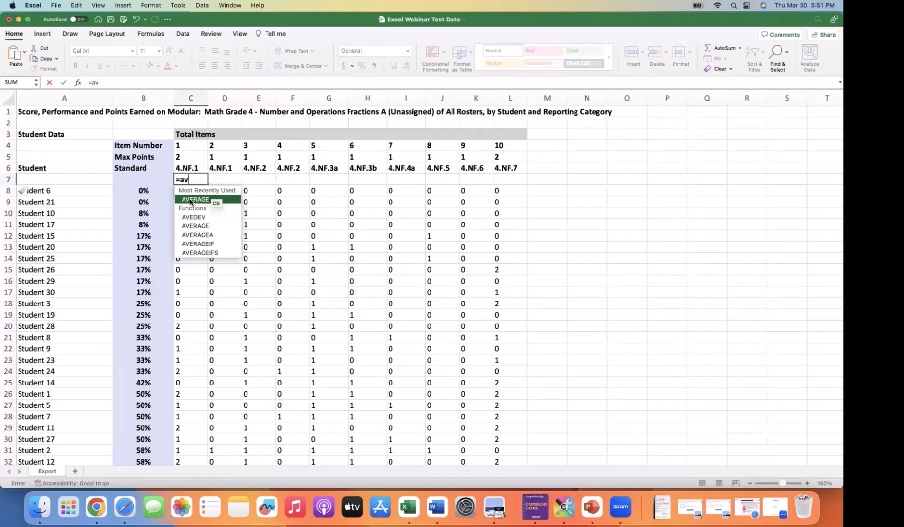
{"action": "double_click", "coordinate": [191, 200]}
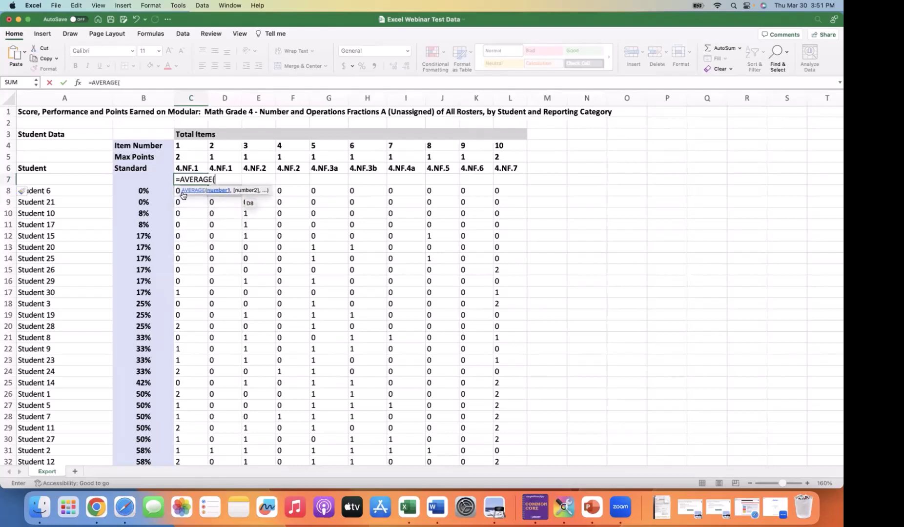
{"action": "left_click_drag", "start_coordinate": [178, 191], "coordinate": [193, 442]}
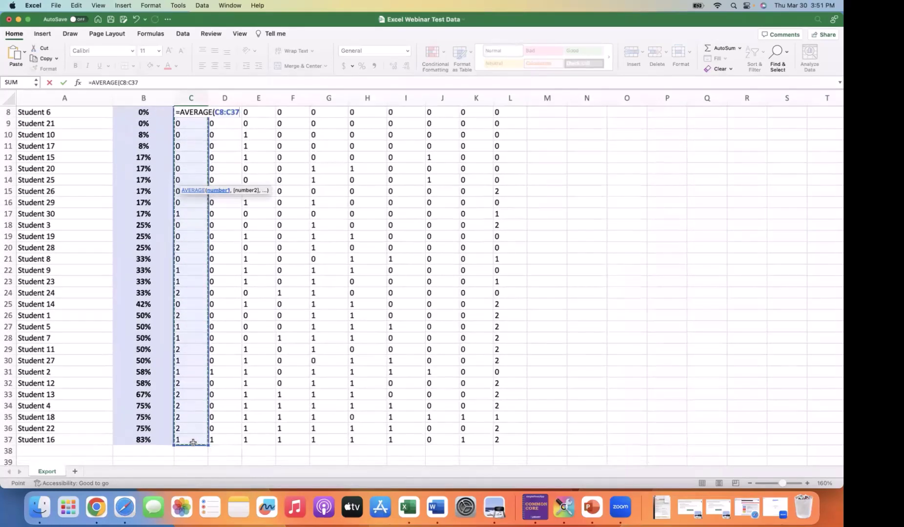
{"action": "key", "text": "Return"}
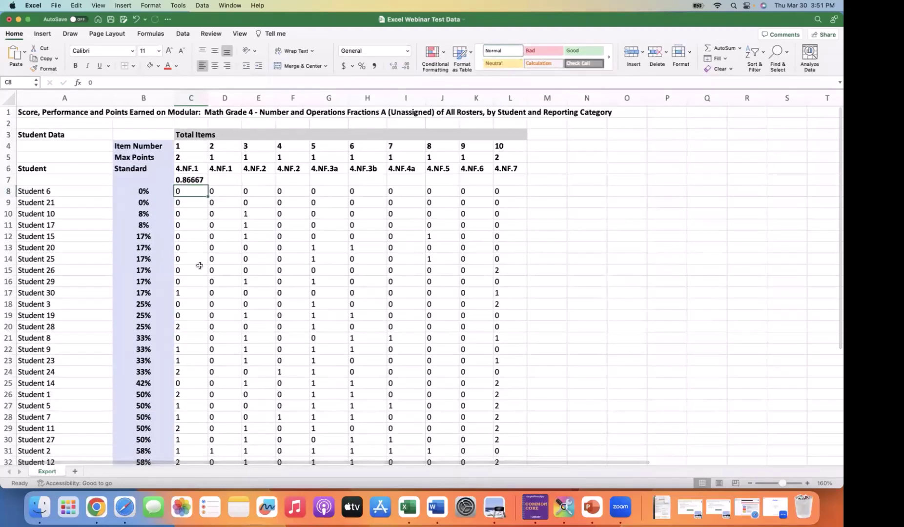
{"action": "key", "text": "Up"}
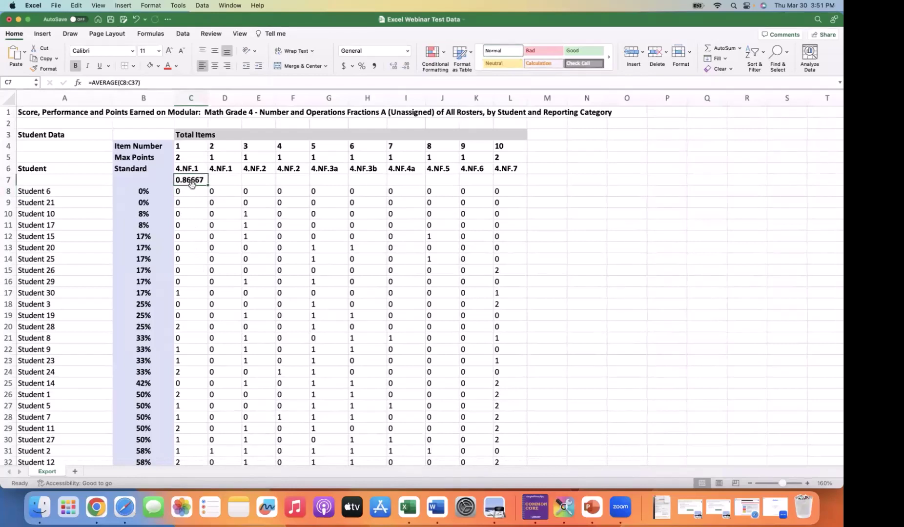
{"action": "left_click", "coordinate": [363, 67]}
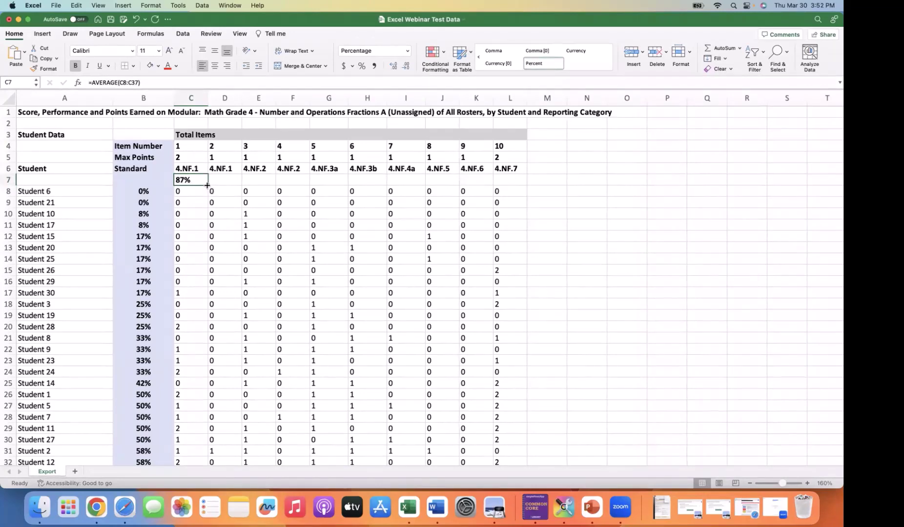
{"action": "left_click_drag", "start_coordinate": [207, 186], "coordinate": [515, 187]}
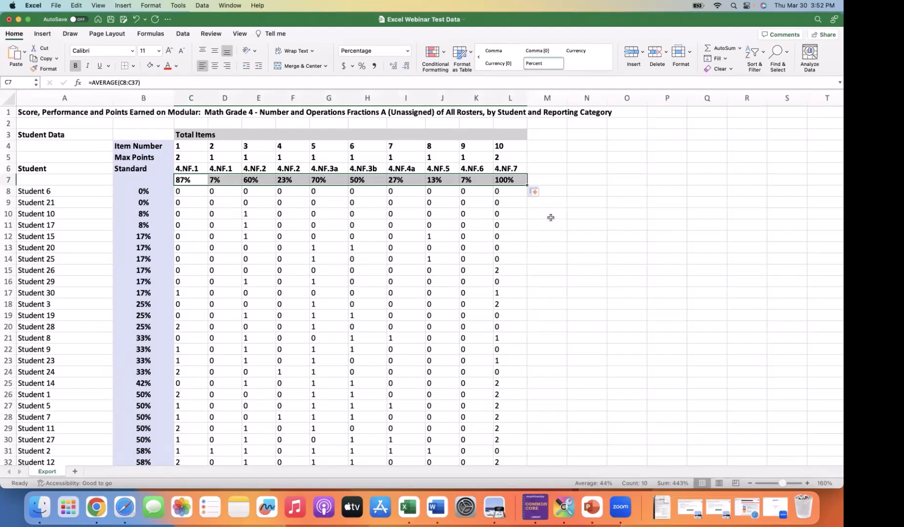
Step: Type 'Correct Answer Frequency' as the label in B7
{"action": "left_click", "coordinate": [189, 214]}
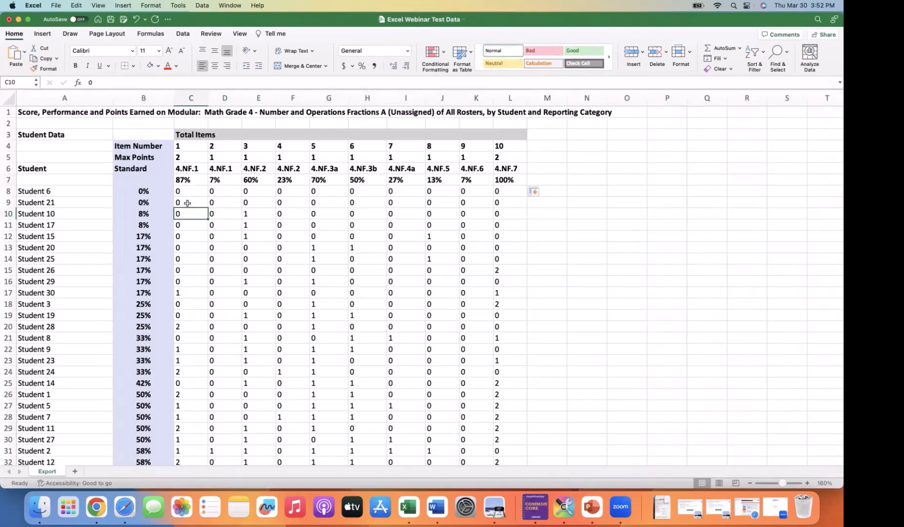
{"action": "left_click", "coordinate": [120, 180]}
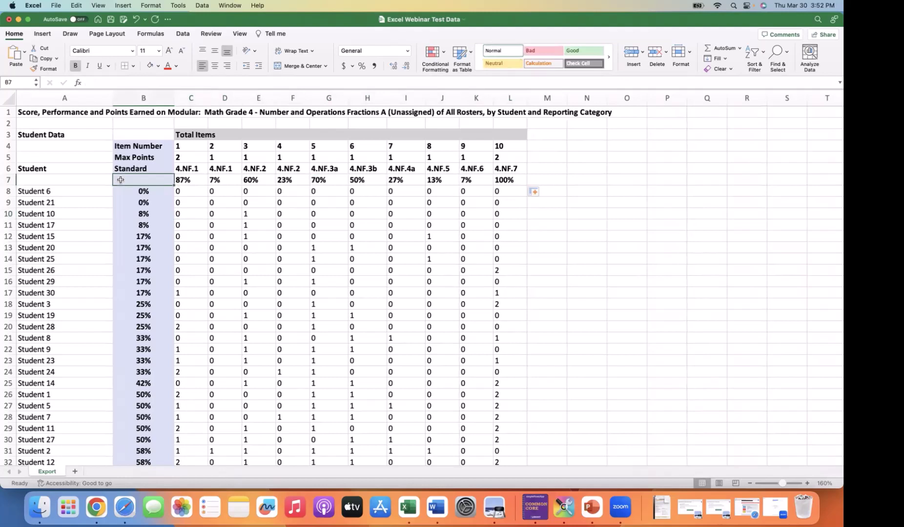
{"action": "type", "text": "Co"}
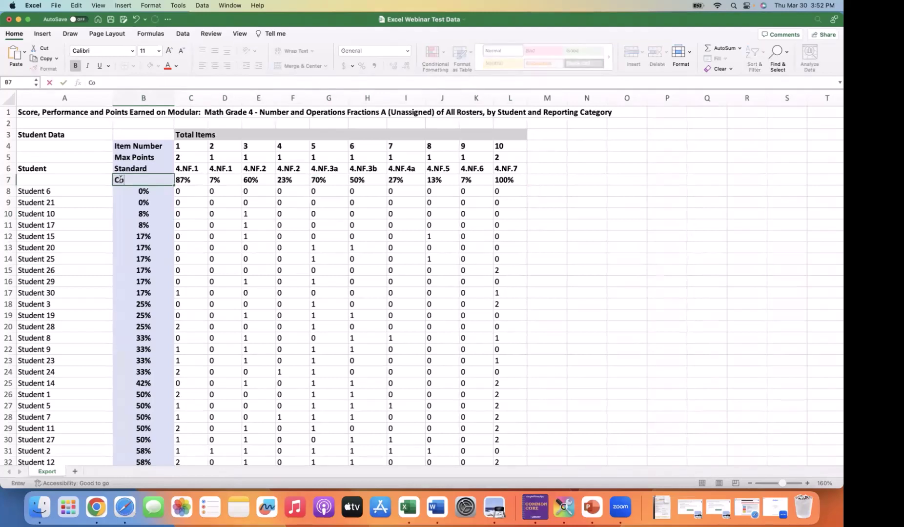
{"action": "type", "text": "rrect Answer Fr"}
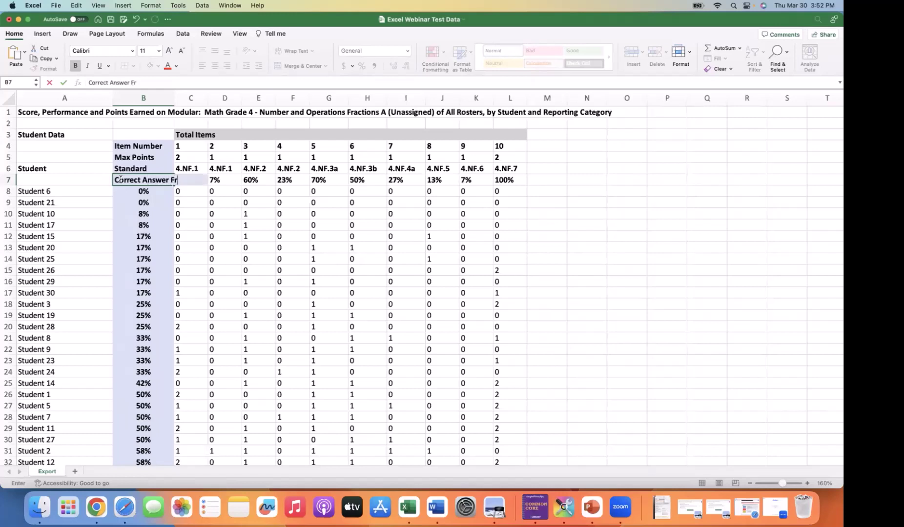
{"action": "type", "text": "equency"}
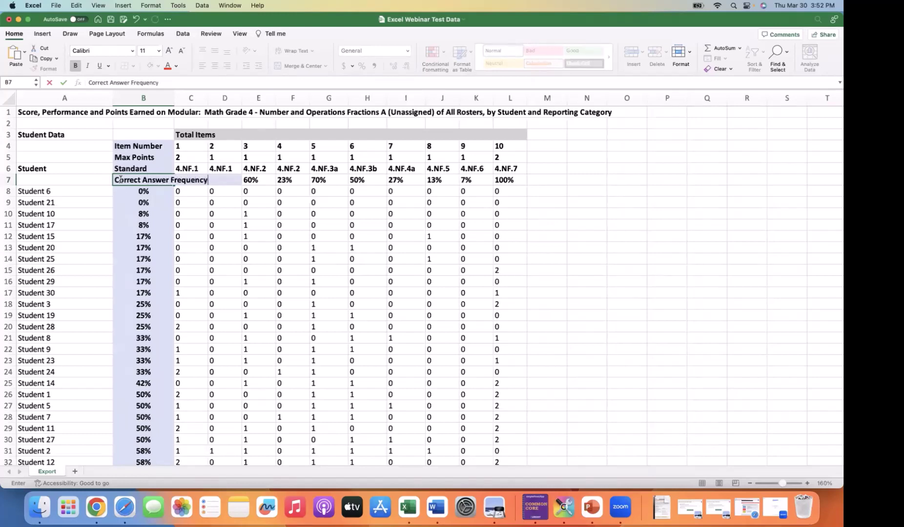
{"action": "key", "text": "Return"}
{"action": "left_click", "coordinate": [145, 180]}
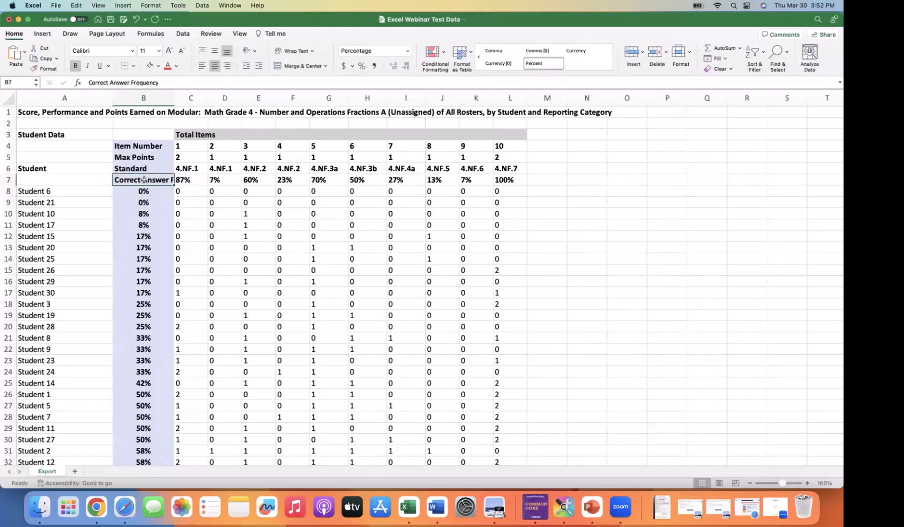
{"action": "left_click", "coordinate": [190, 180]}
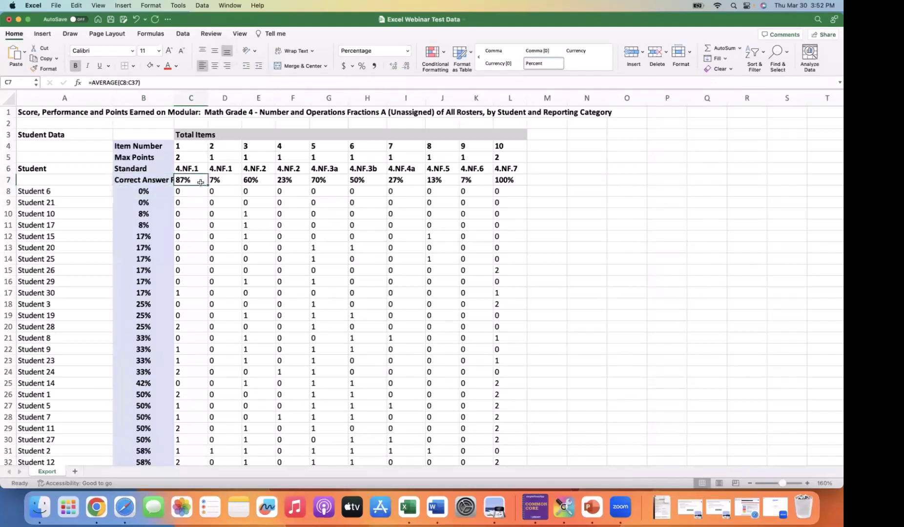
Step: Append /2 to the C7 and L7 averages (43%, 50%) and centre columns C through L
{"action": "left_click", "coordinate": [149, 83]}
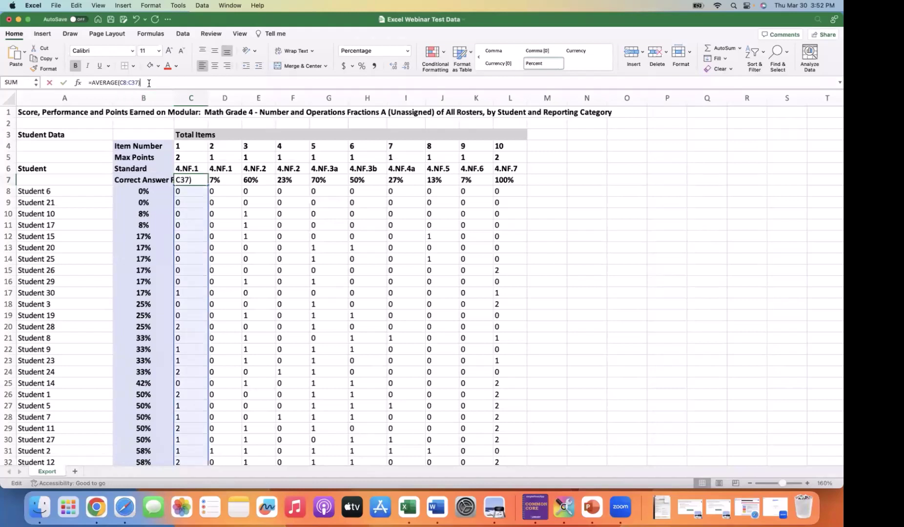
{"action": "type", "text": "/2"}
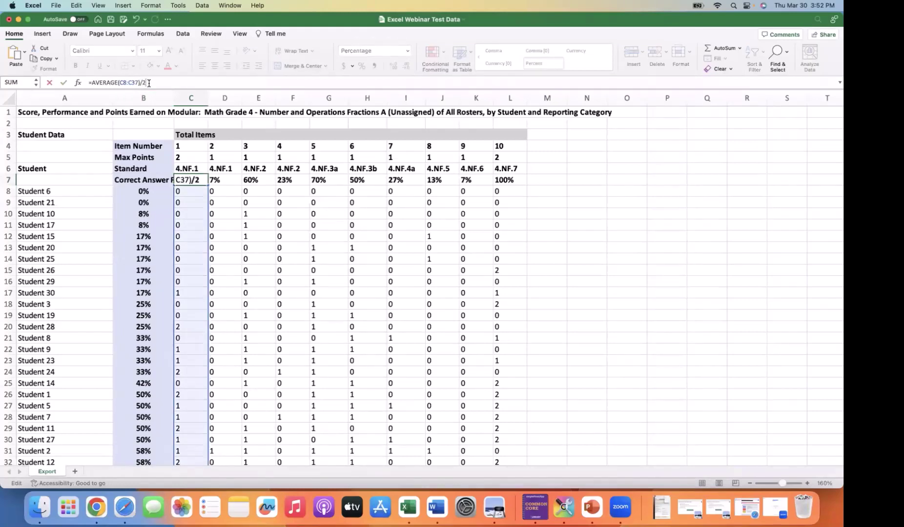
{"action": "key", "text": "Return"}
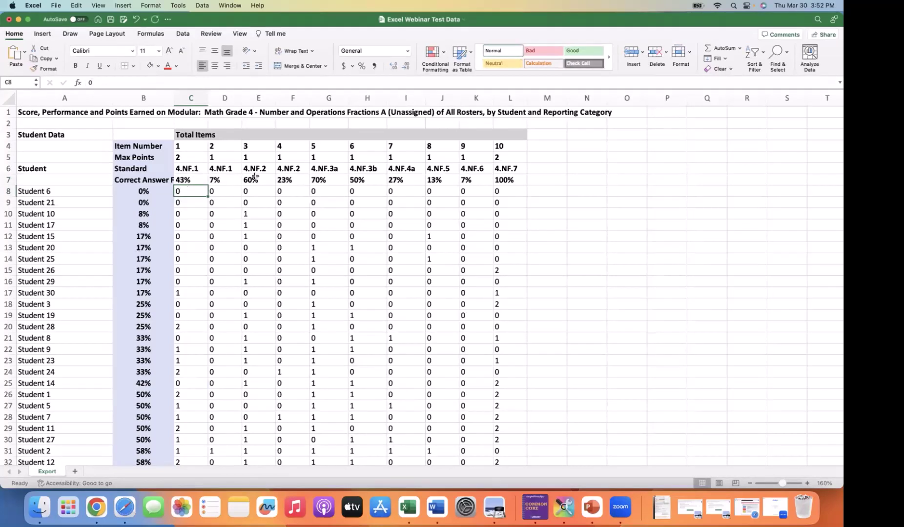
{"action": "left_click", "coordinate": [505, 182]}
{"action": "left_click", "coordinate": [158, 82]}
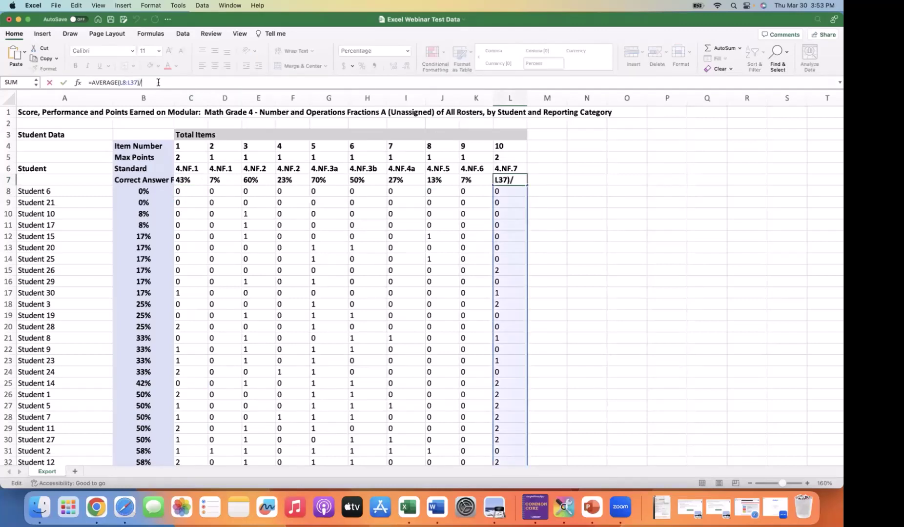
{"action": "type", "text": "/2"}
{"action": "key", "text": "Return"}
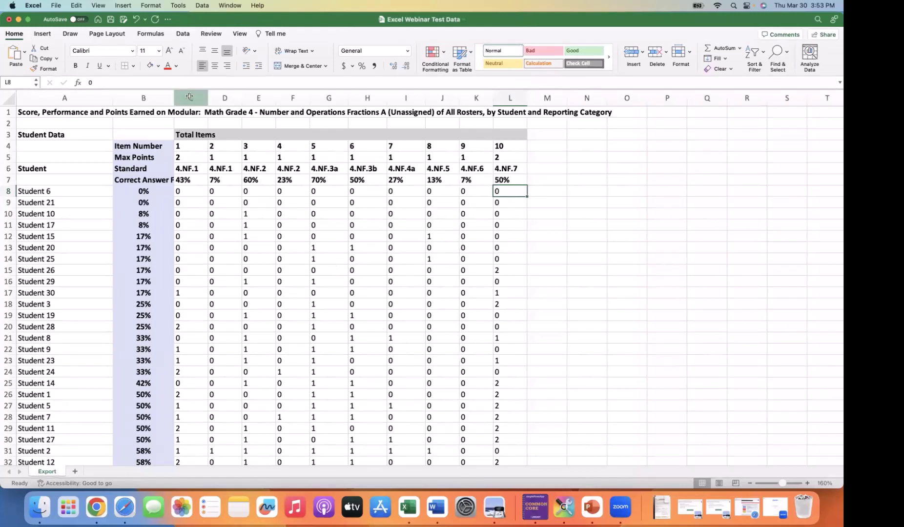
{"action": "left_click_drag", "start_coordinate": [190, 97], "coordinate": [510, 97]}
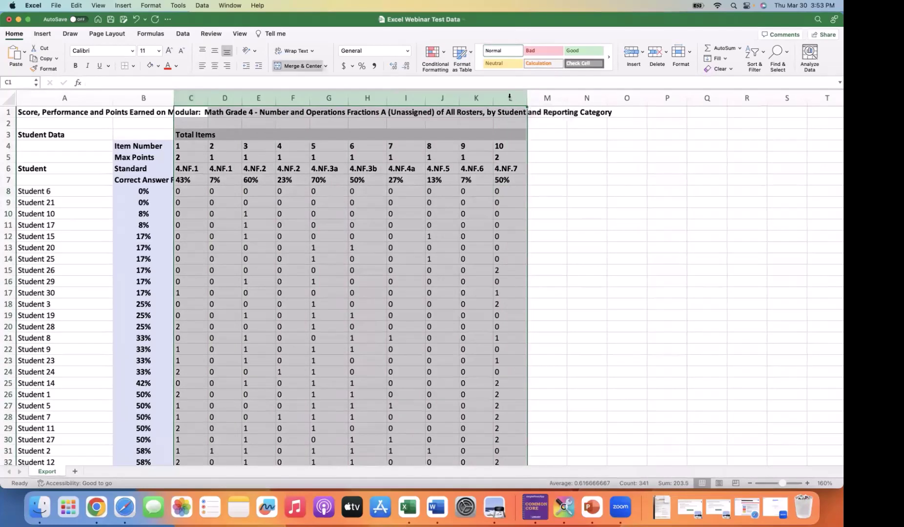
{"action": "left_click", "coordinate": [214, 69]}
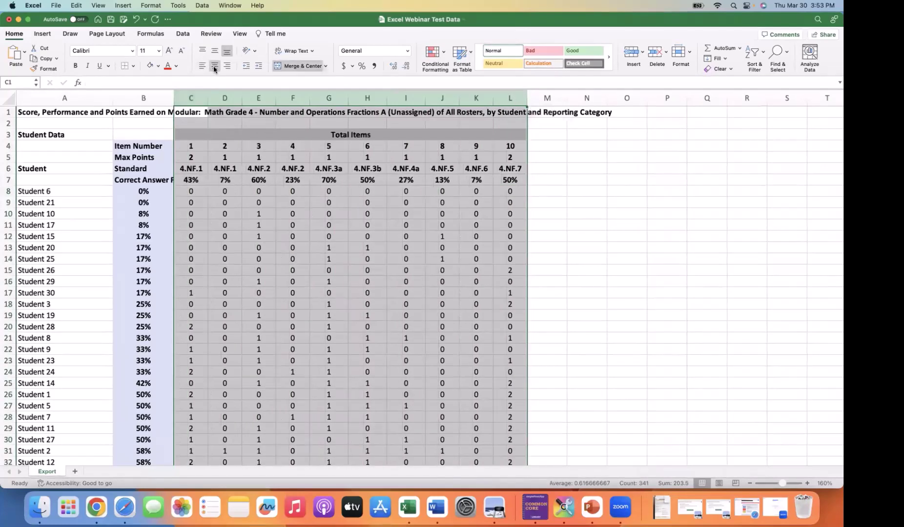
Step: Switch to Page Layout view to see the table split across two pages after item 6
{"action": "left_click", "coordinate": [278, 238]}
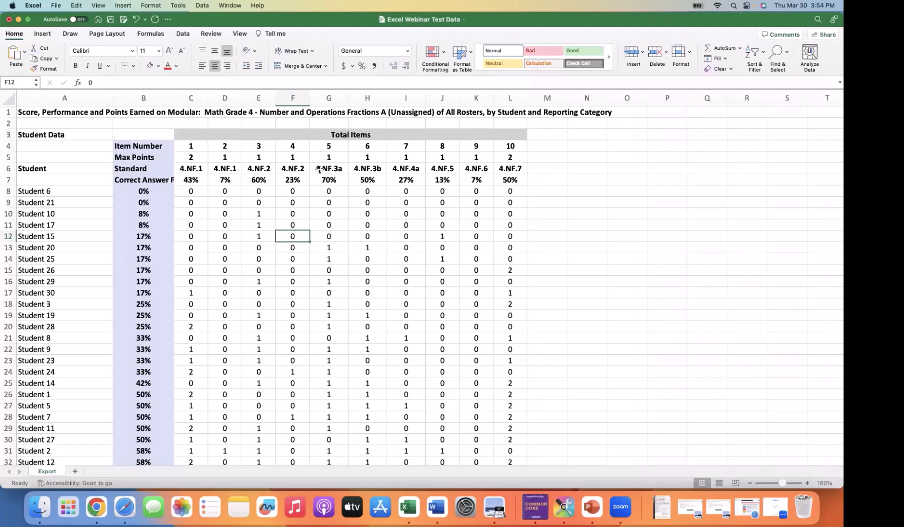
{"action": "left_click", "coordinate": [721, 484]}
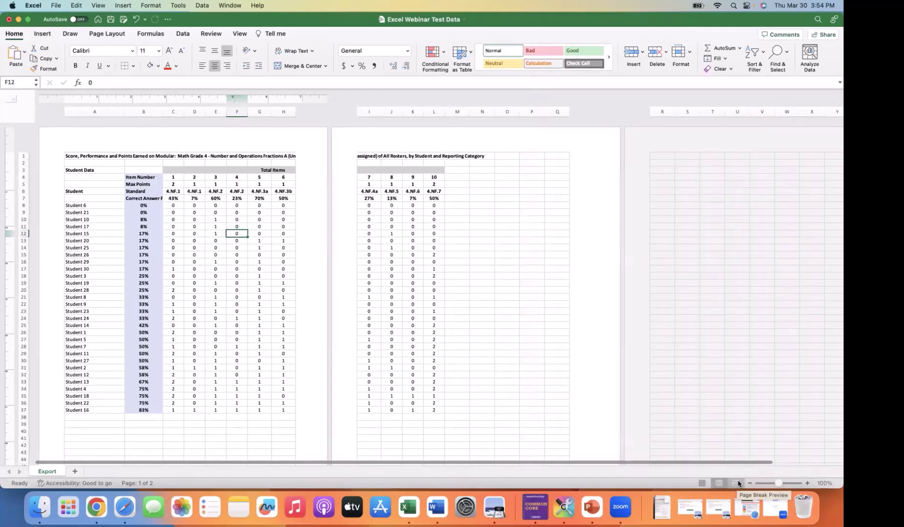
Step: Check the page breaks in Page Break Preview, then go back to Normal view
{"action": "left_click", "coordinate": [736, 484]}
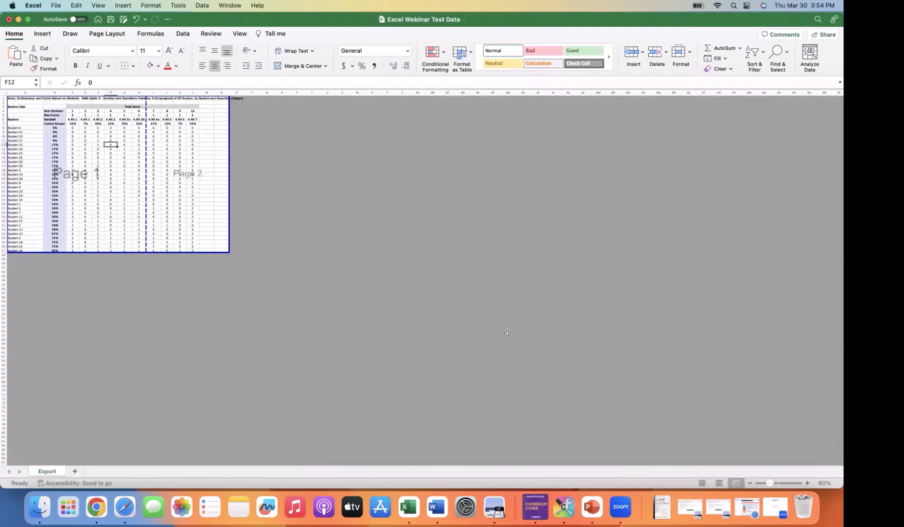
{"action": "left_click", "coordinate": [702, 484]}
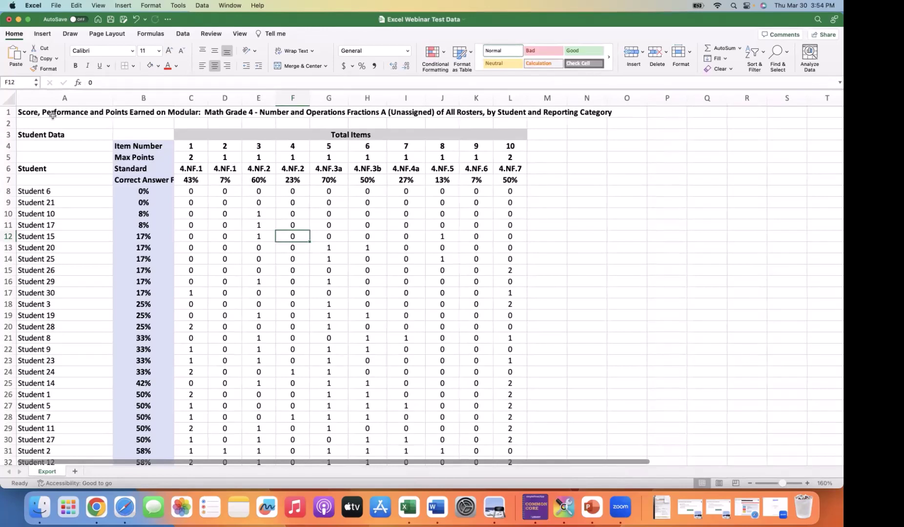
Step: Trim the A1 title down to 'Math Grade 4 - Number and Operations Fractions A'
{"action": "left_click", "coordinate": [25, 113]}
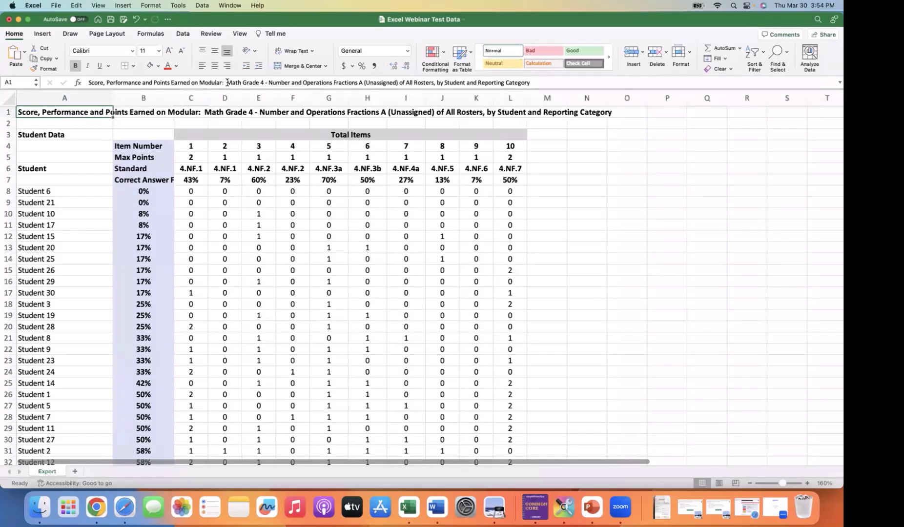
{"action": "left_click_drag", "start_coordinate": [227, 82], "coordinate": [83, 84]}
{"action": "key", "text": "BackSpace"}
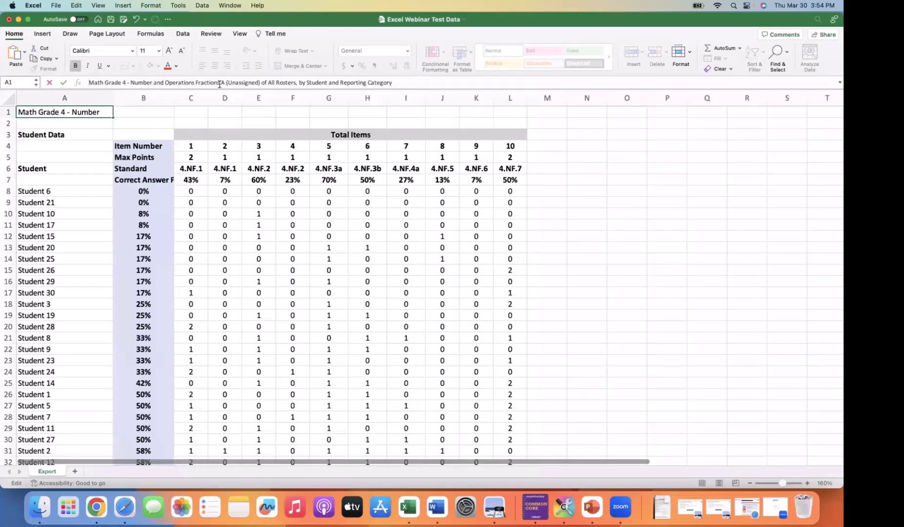
{"action": "left_click_drag", "start_coordinate": [227, 83], "coordinate": [423, 84]}
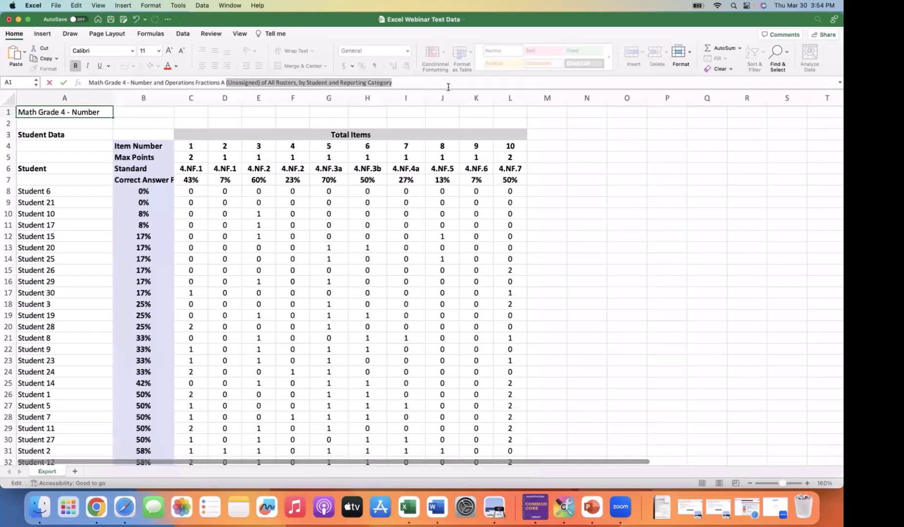
{"action": "key", "text": "BackSpace"}
{"action": "key", "text": "Return"}
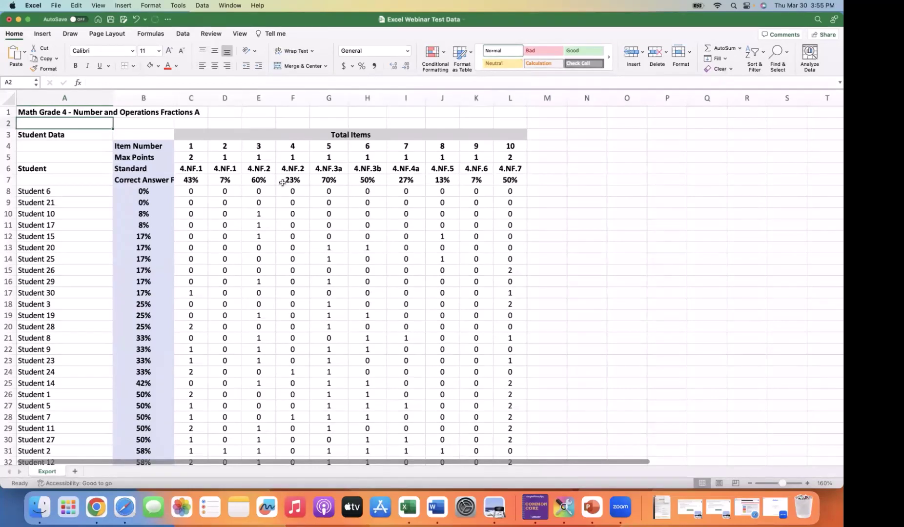
Step: Rotate the Standard codes in C6:L6 (4.NF.1 to 4.NF.7) to read upward
{"action": "left_click", "coordinate": [185, 168]}
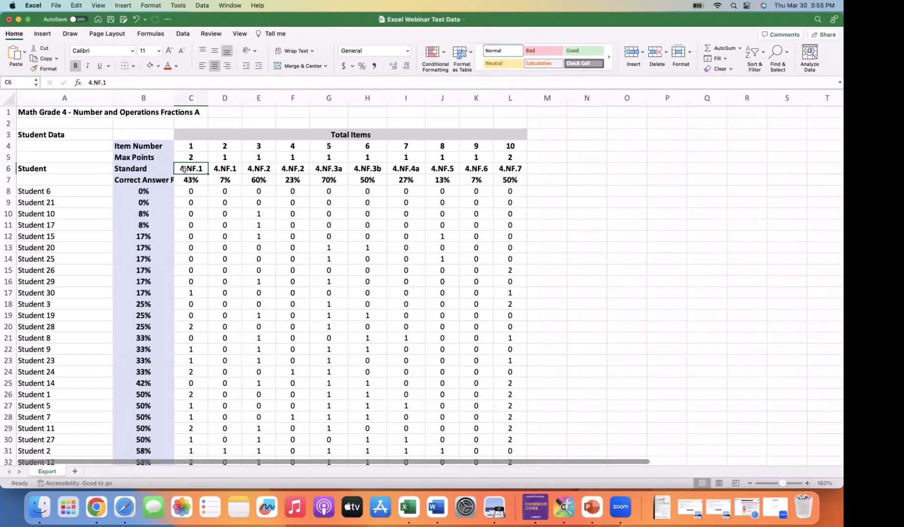
{"action": "key", "text": "shift+Right"}
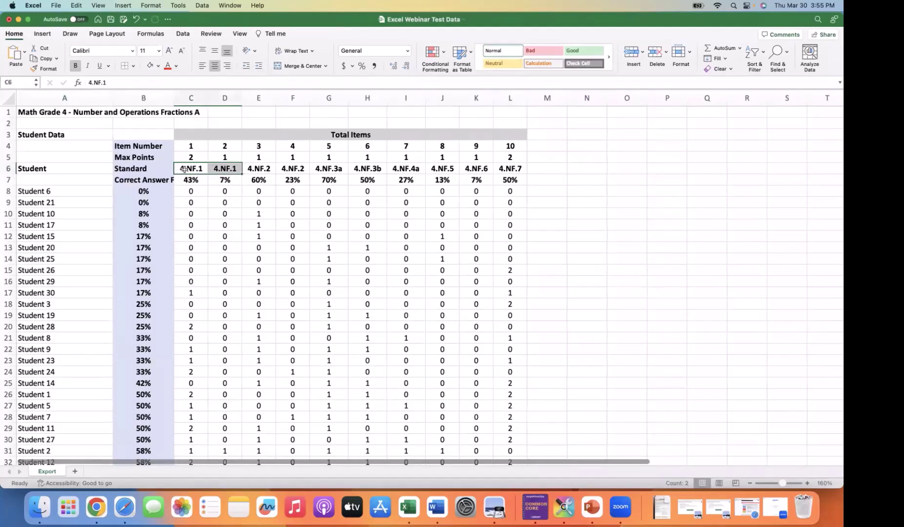
{"action": "key", "text": "shift+Right"}
{"action": "key", "text": "shift+Right"}
{"action": "key", "text": "shift+Right"}
{"action": "key", "text": "shift+Right"}
{"action": "key", "text": "shift+Right"}
{"action": "key", "text": "shift+Right"}
{"action": "key", "text": "shift+Right"}
{"action": "key", "text": "shift+Right"}
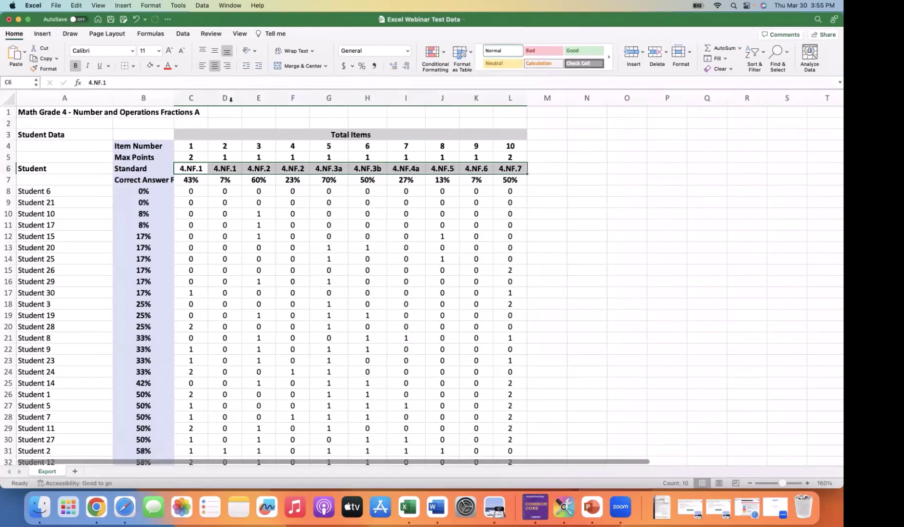
{"action": "left_click", "coordinate": [254, 53]}
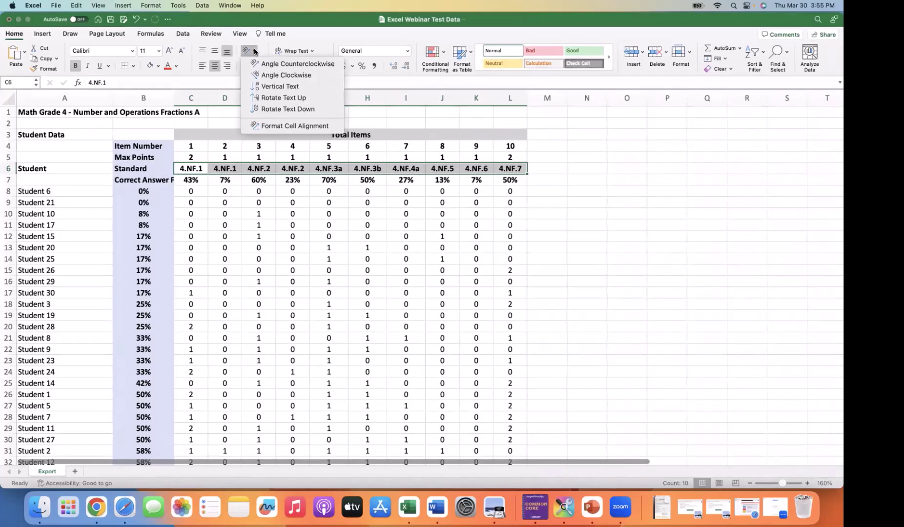
{"action": "left_click", "coordinate": [283, 98]}
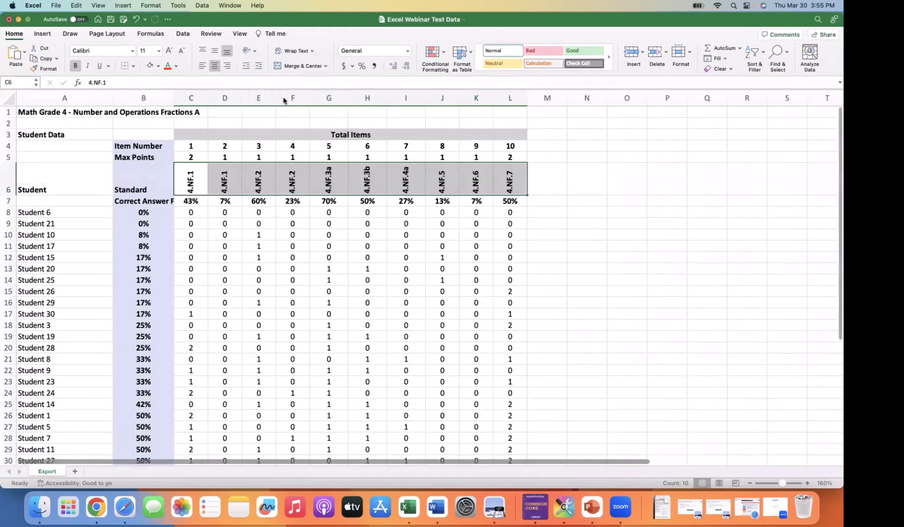
{"action": "left_click", "coordinate": [299, 242]}
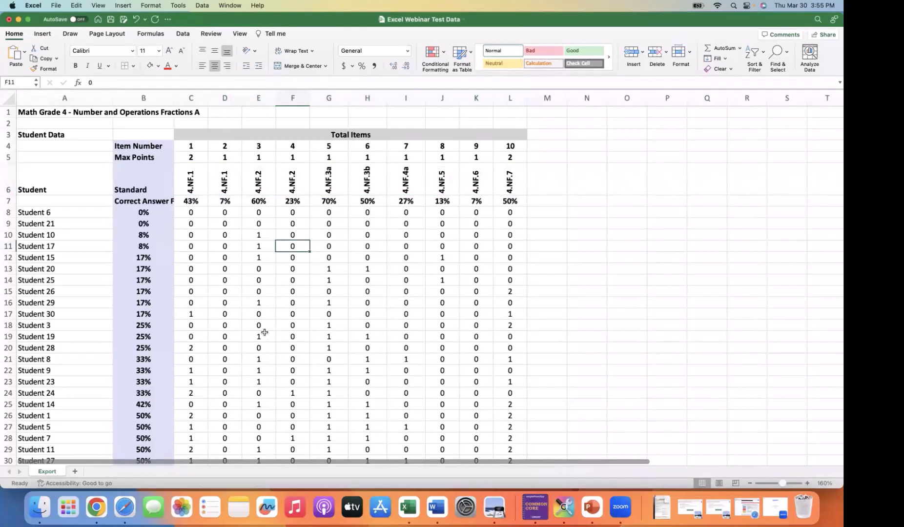
Step: Turn off bold across the whole sheet so every cell is regular weight
{"action": "left_click", "coordinate": [8, 97]}
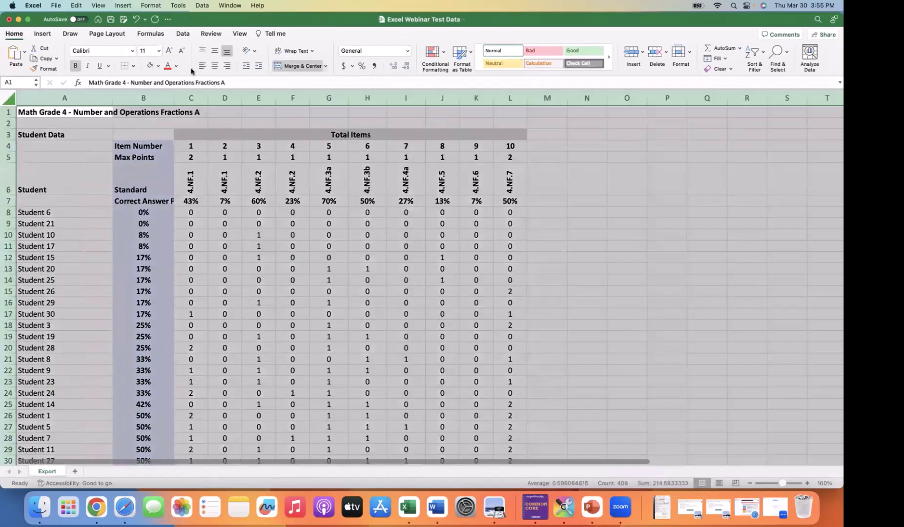
{"action": "left_click", "coordinate": [75, 66]}
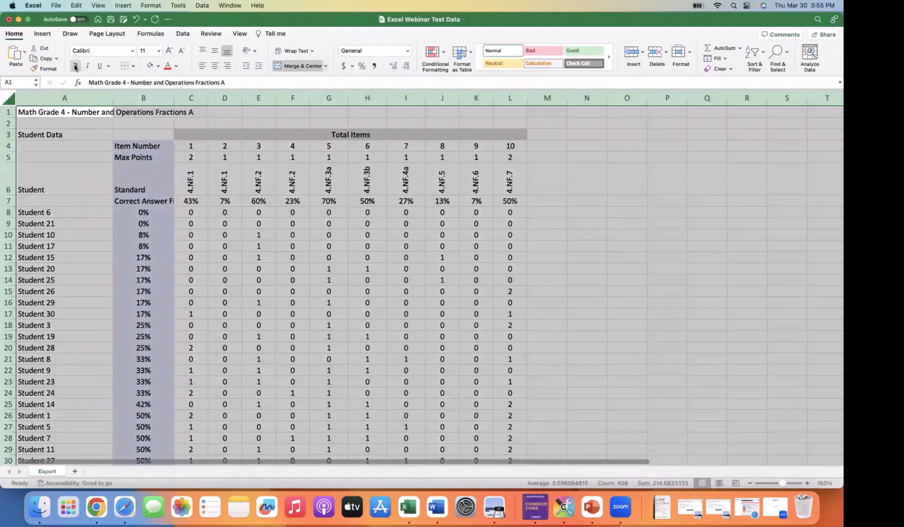
{"action": "left_click", "coordinate": [215, 163]}
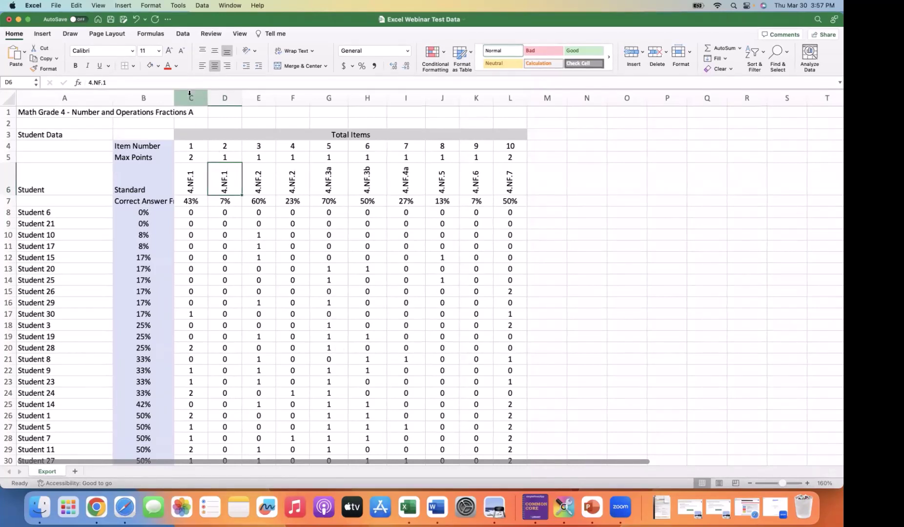
Step: Resize item columns C through L together to a uniform width of 4.50
{"action": "left_click_drag", "start_coordinate": [190, 93], "coordinate": [513, 98]}
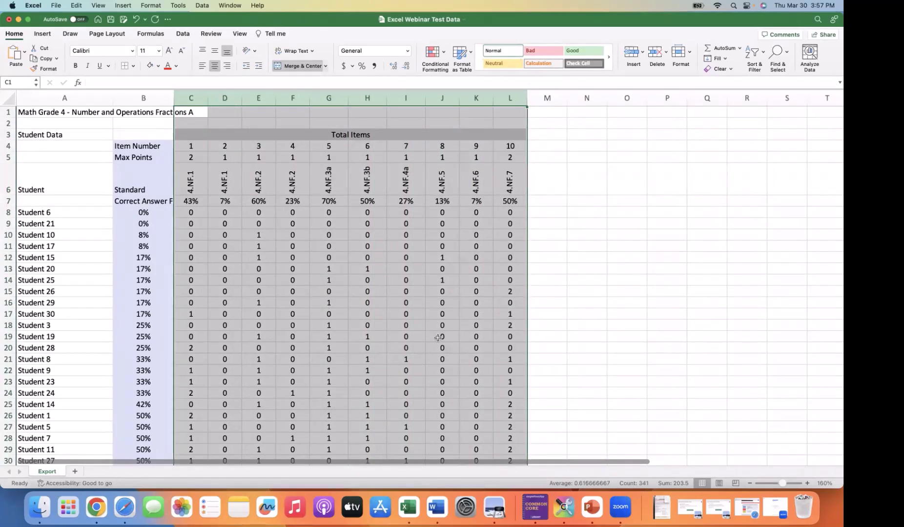
{"action": "double_click", "coordinate": [525, 94]}
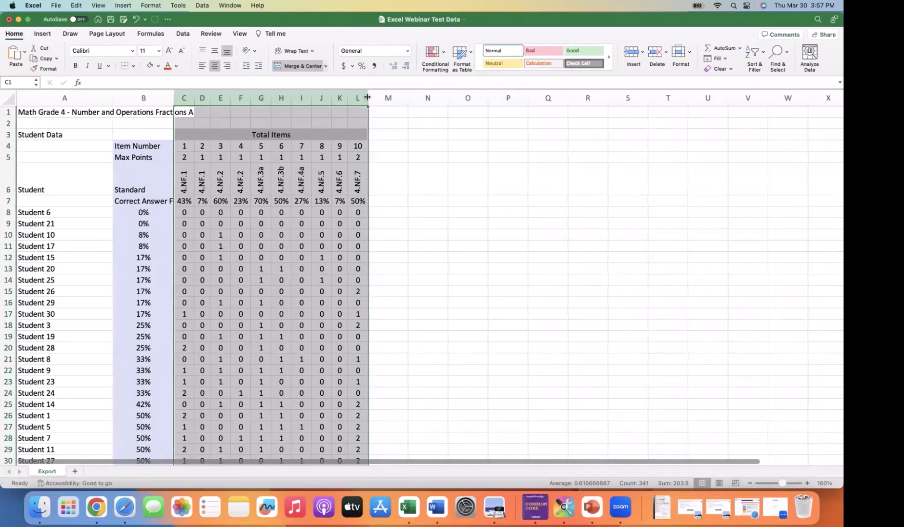
{"action": "left_click_drag", "start_coordinate": [367, 97], "coordinate": [372, 97]}
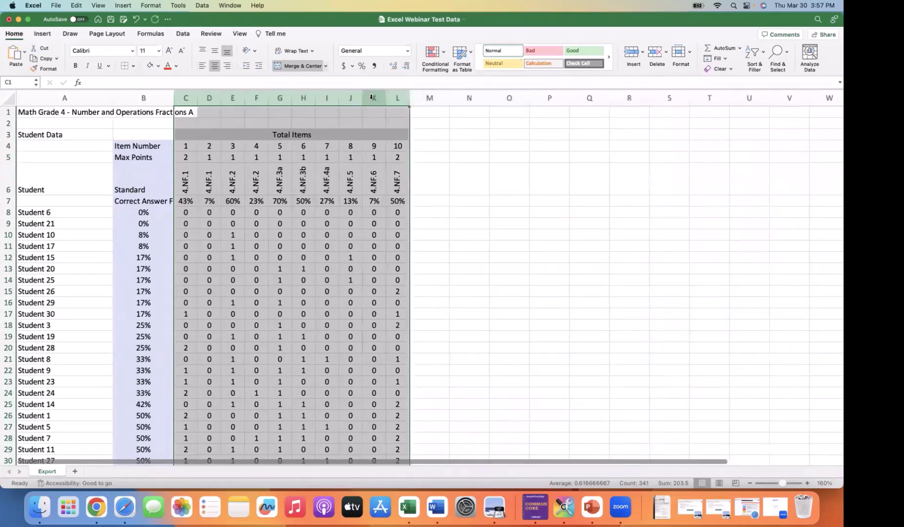
{"action": "double_click", "coordinate": [410, 96]}
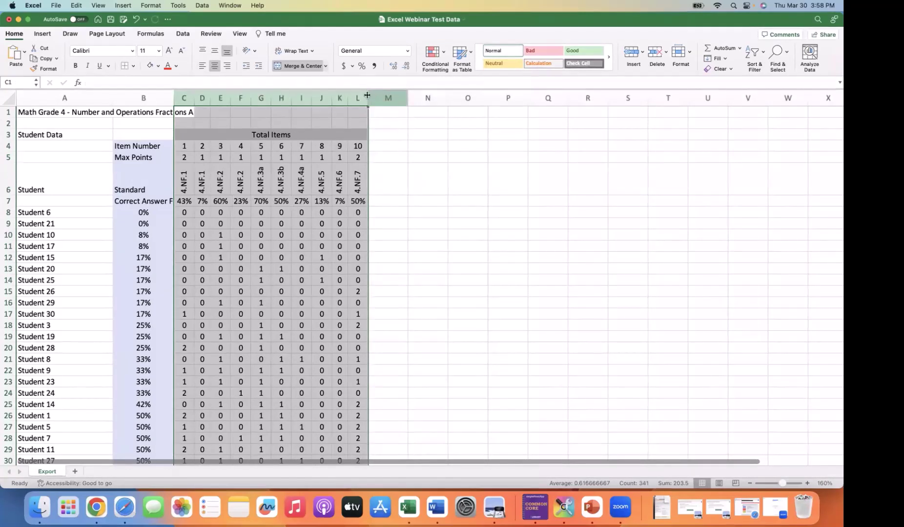
{"action": "left_click_drag", "start_coordinate": [367, 95], "coordinate": [380, 96]}
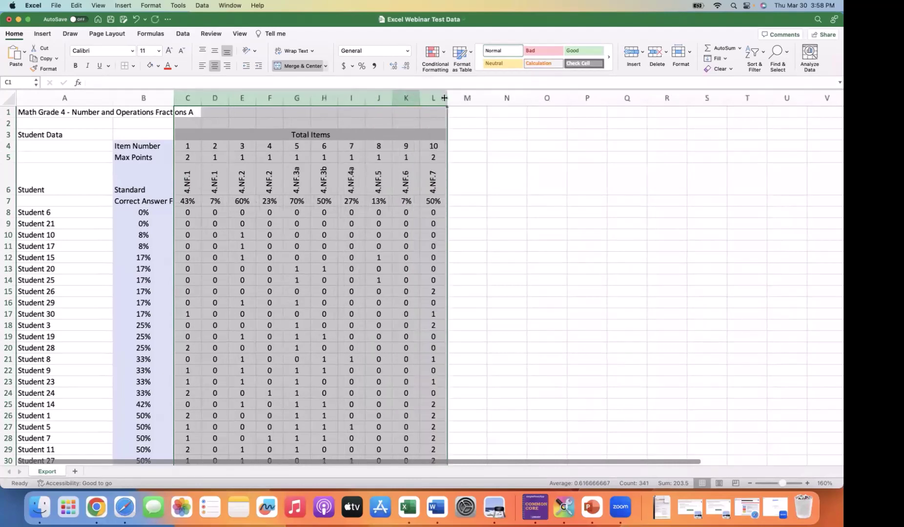
{"action": "left_click_drag", "start_coordinate": [447, 98], "coordinate": [443, 97]}
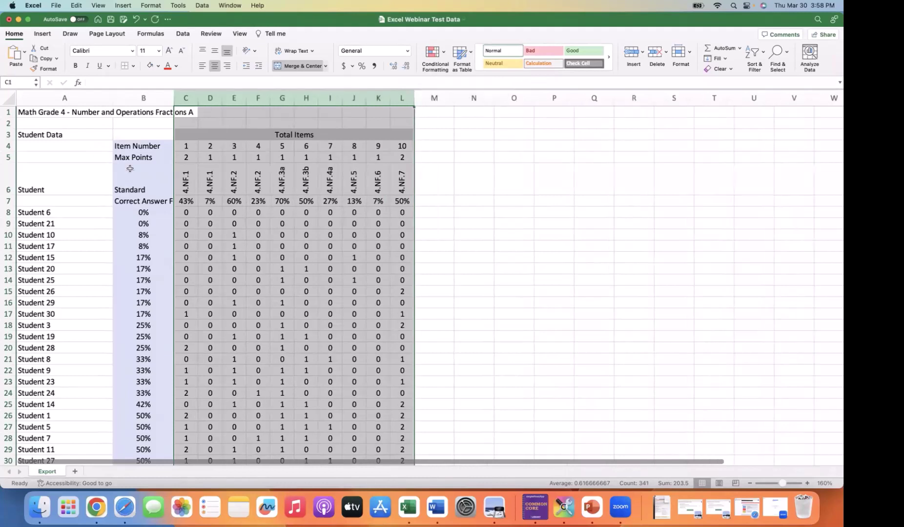
{"action": "left_click", "coordinate": [144, 178]}
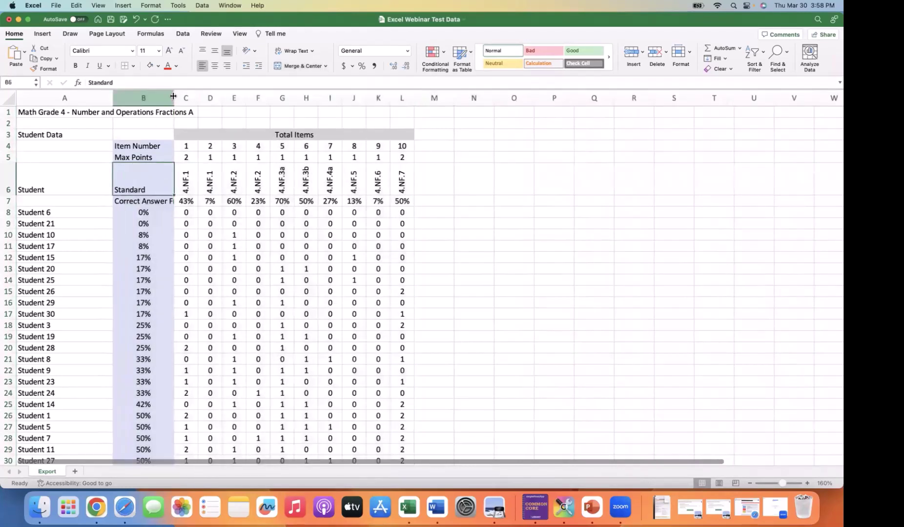
{"action": "left_click_drag", "start_coordinate": [173, 97], "coordinate": [71, 94]}
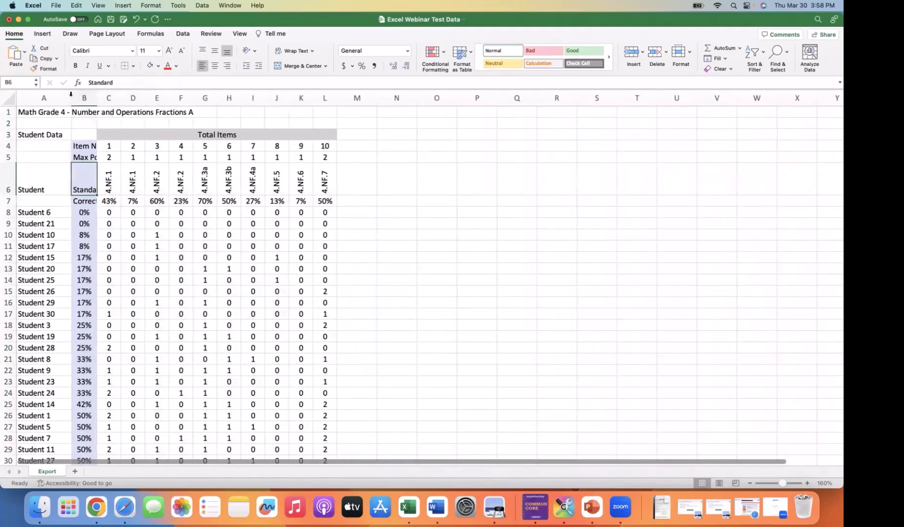
{"action": "double_click", "coordinate": [71, 94]}
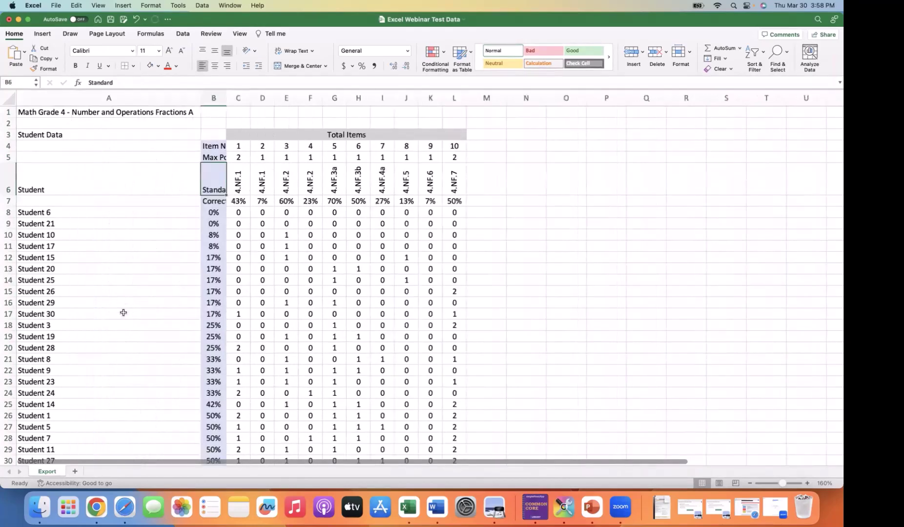
{"action": "scroll", "coordinate": [126, 286], "scroll_direction": "down", "scroll_amount": 2}
{"action": "scroll", "coordinate": [76, 116], "scroll_direction": "up", "scroll_amount": 2}
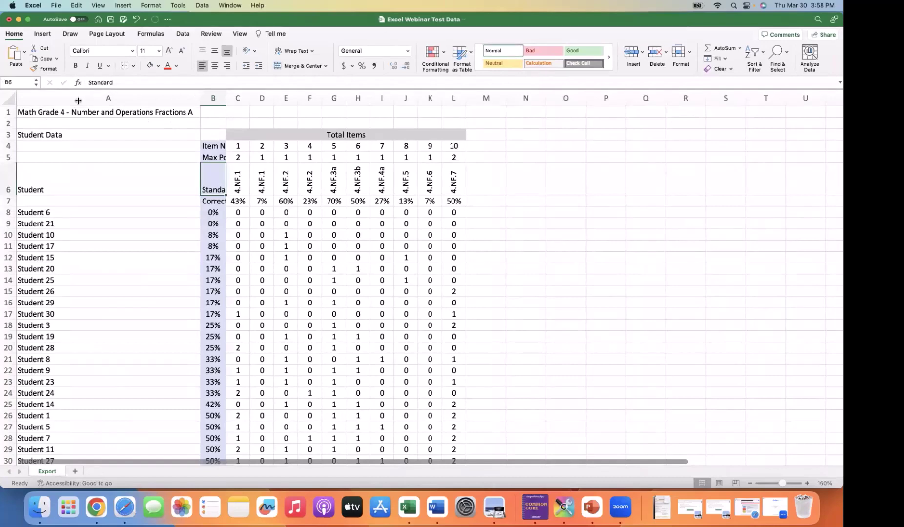
{"action": "mouse_move", "coordinate": [78, 101]}
{"action": "left_mouse_down"}
{"action": "mouse_move", "coordinate": [89, 101]}
{"action": "mouse_move", "coordinate": [80, 101]}
{"action": "left_mouse_up"}
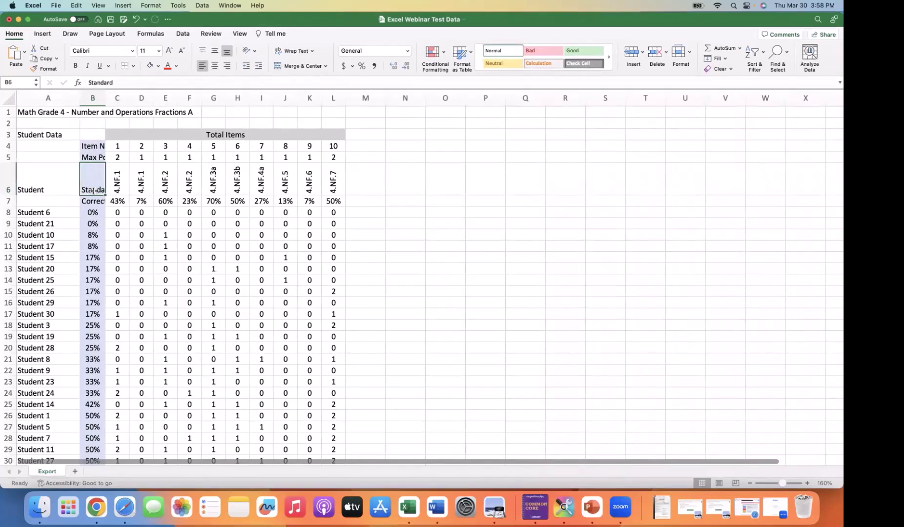
Step: Remove the grey shading from the labels in B4:B7
{"action": "left_click", "coordinate": [92, 145]}
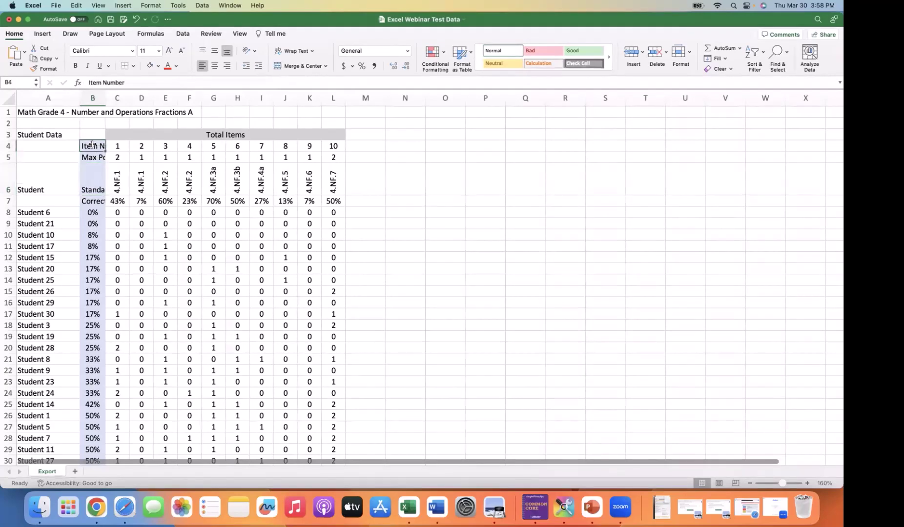
{"action": "key", "text": "shift+Down"}
{"action": "key", "text": "shift+Down"}
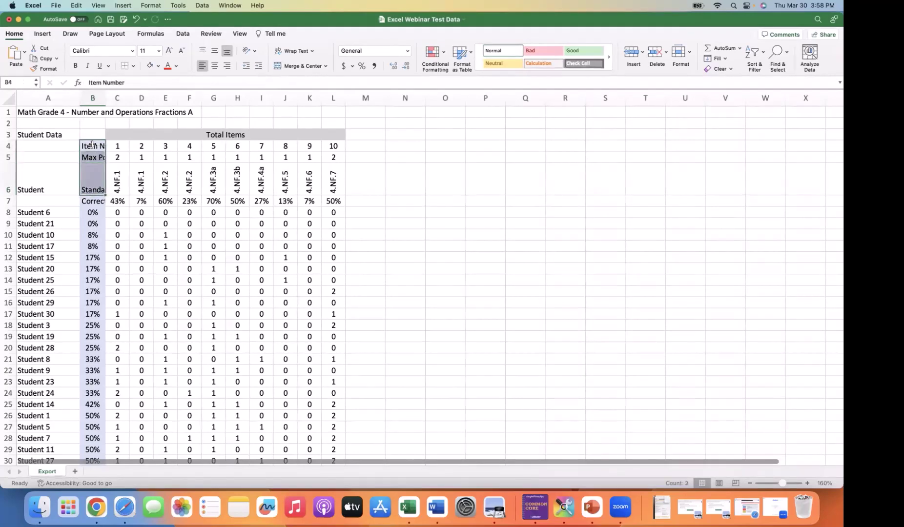
{"action": "key", "text": "shift+Down"}
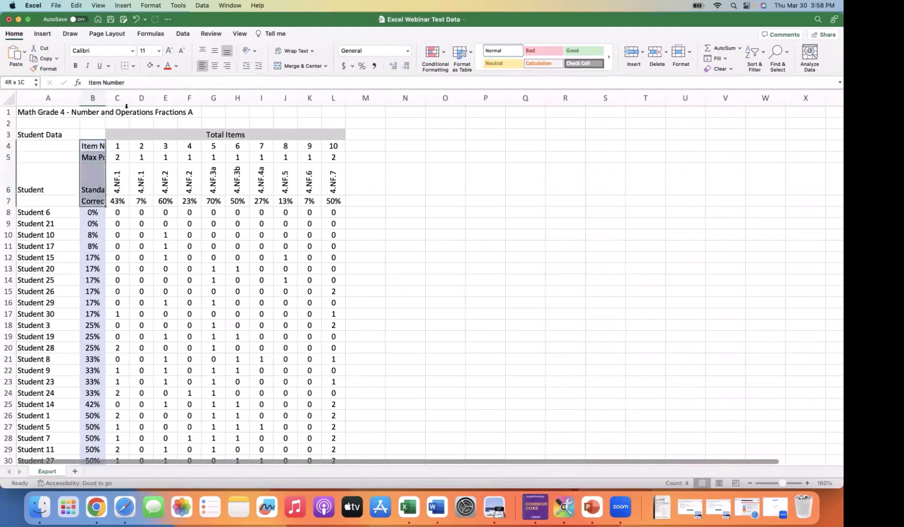
{"action": "left_click", "coordinate": [149, 67]}
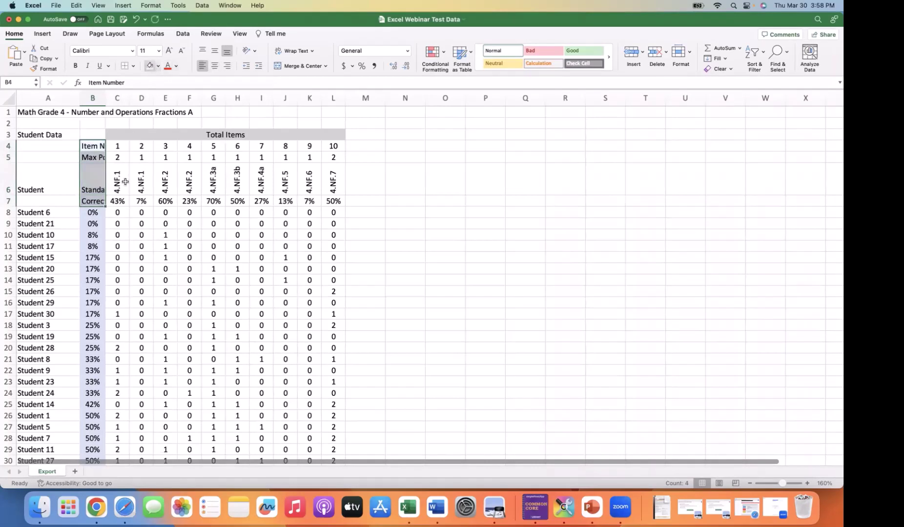
{"action": "left_click", "coordinate": [125, 182]}
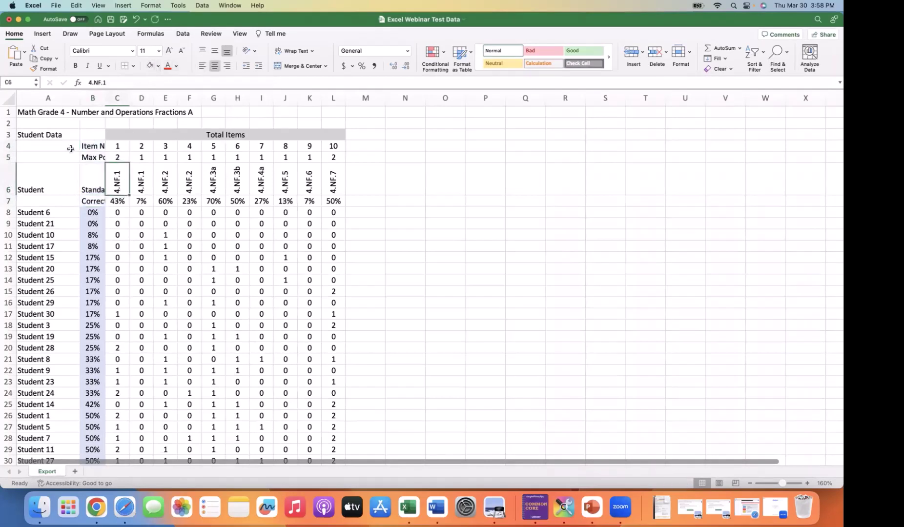
Step: Delete the Student Data label in A3
{"action": "left_click", "coordinate": [43, 191]}
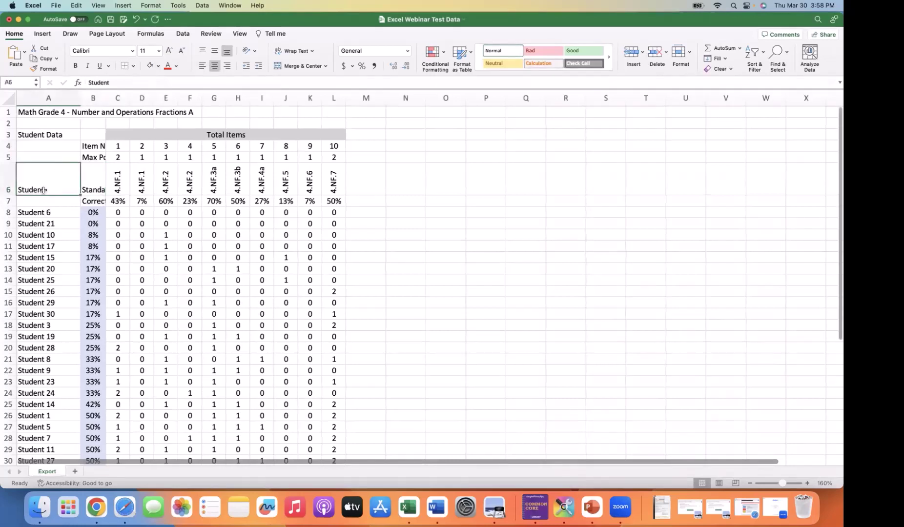
{"action": "left_click", "coordinate": [32, 136]}
{"action": "key", "text": "Delete"}
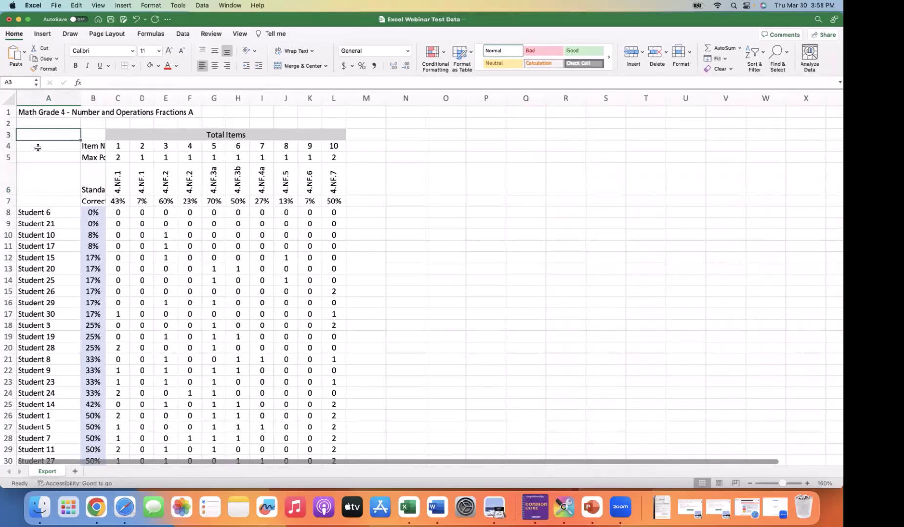
Step: Merge A4:B4 into one Item Number cell and A5:B5 into one Max Points cell
{"action": "left_click", "coordinate": [37, 148]}
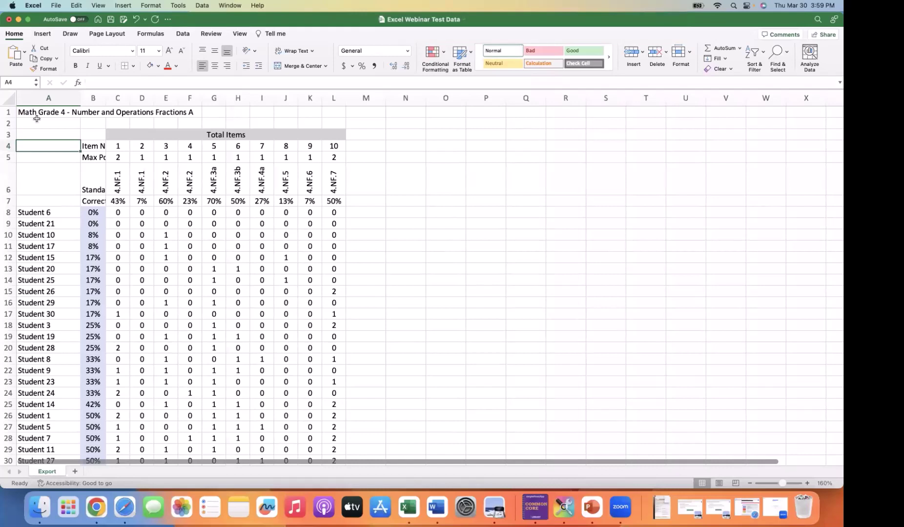
{"action": "left_click", "coordinate": [99, 148], "text": "shift"}
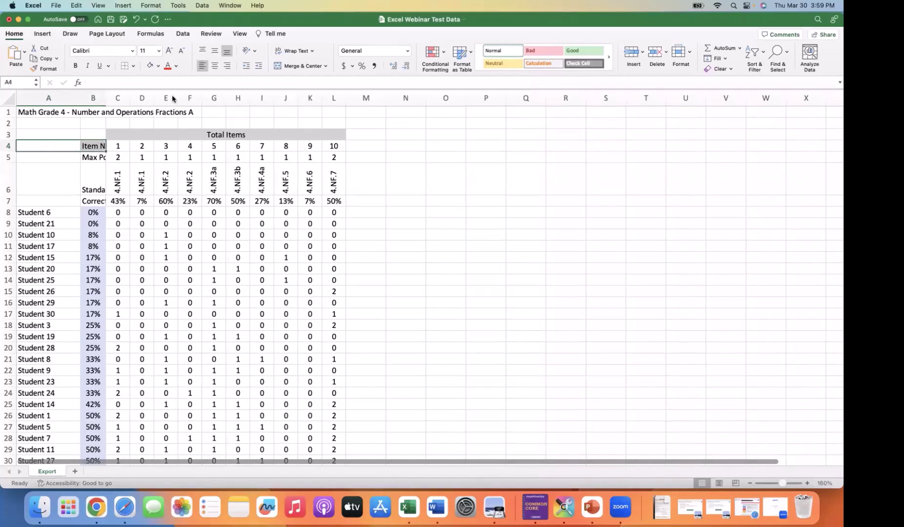
{"action": "left_click", "coordinate": [325, 67]}
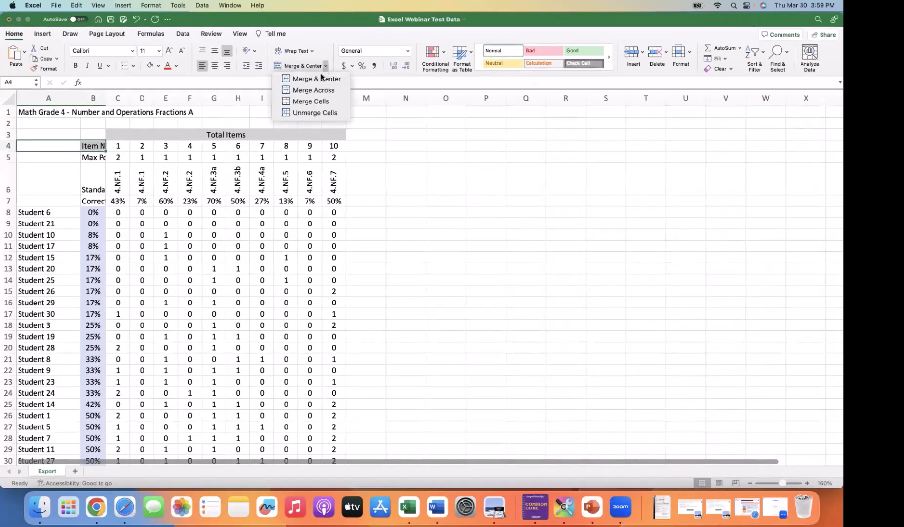
{"action": "left_click", "coordinate": [299, 101]}
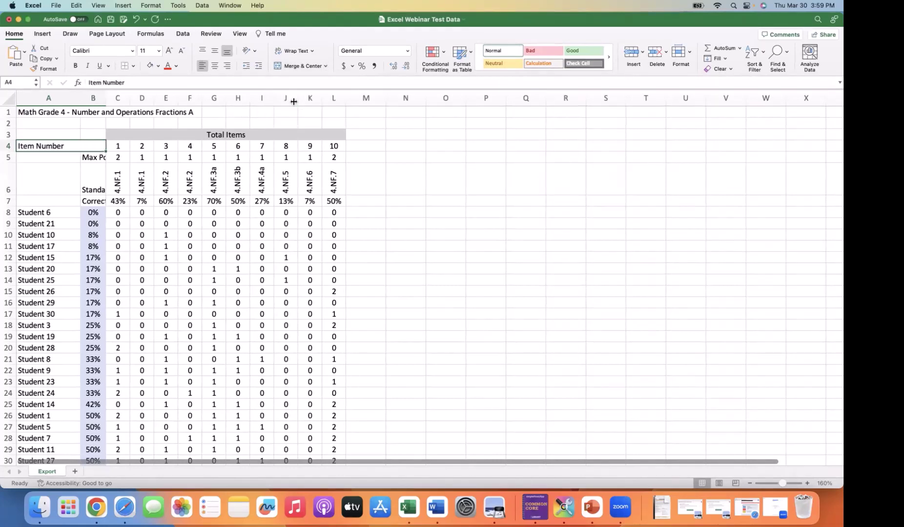
{"action": "left_click", "coordinate": [34, 159]}
{"action": "key", "text": "shift+Right"}
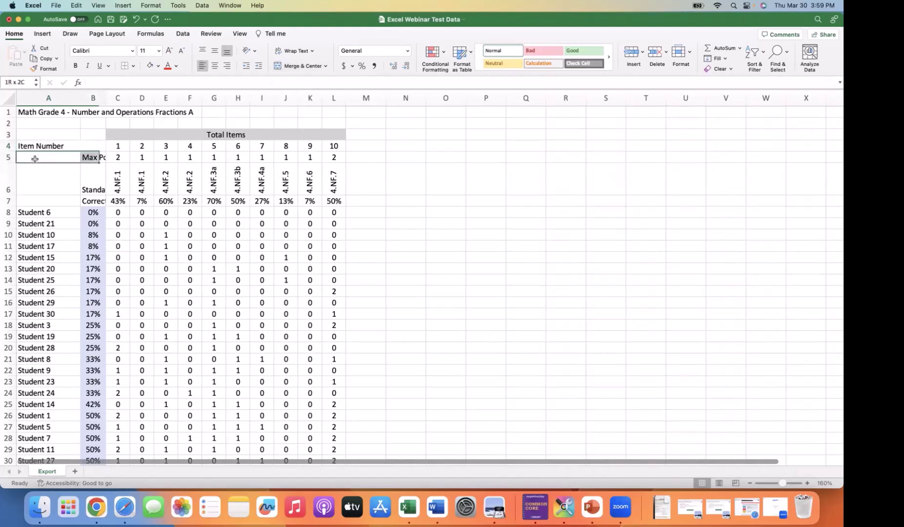
{"action": "left_click", "coordinate": [326, 67]}
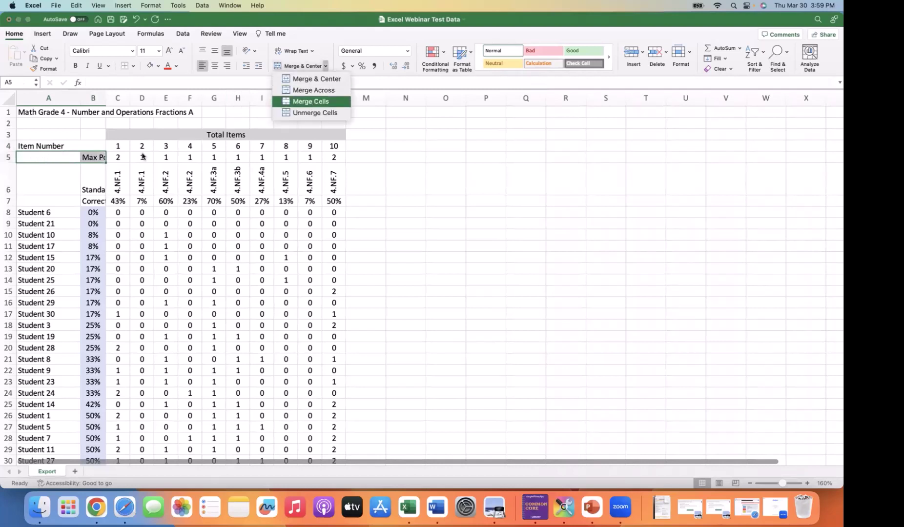
{"action": "left_click", "coordinate": [311, 102]}
Step: Merge A6:B6 and A7:B7, then widen column B to show Correct Answer Frequency
{"action": "left_click_drag", "start_coordinate": [90, 183], "coordinate": [91, 179]}
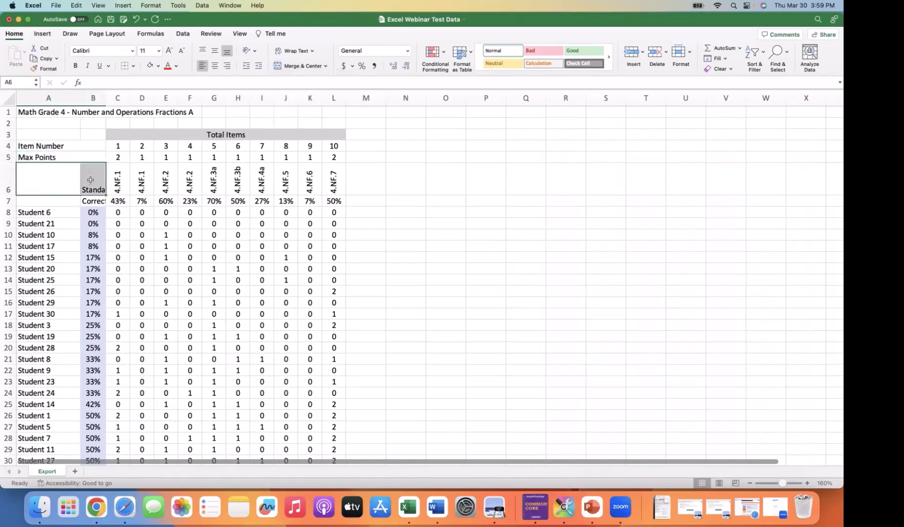
{"action": "key", "text": "shift+Down"}
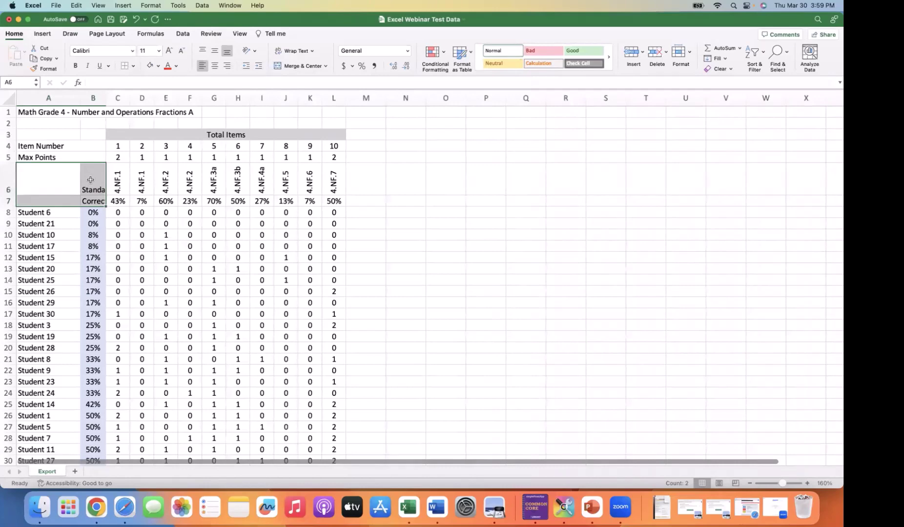
{"action": "left_click_drag", "start_coordinate": [49, 173], "coordinate": [98, 180]}
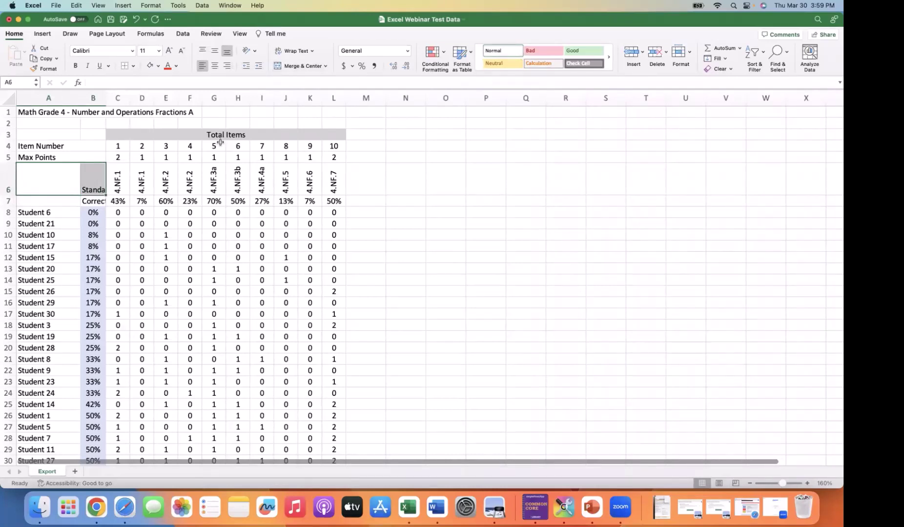
{"action": "key", "text": "super+y"}
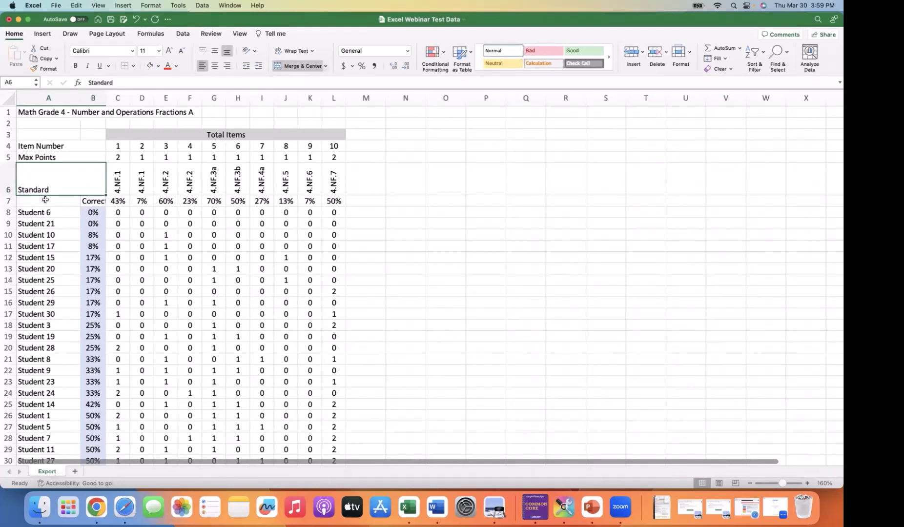
{"action": "left_click_drag", "start_coordinate": [43, 200], "coordinate": [91, 205]}
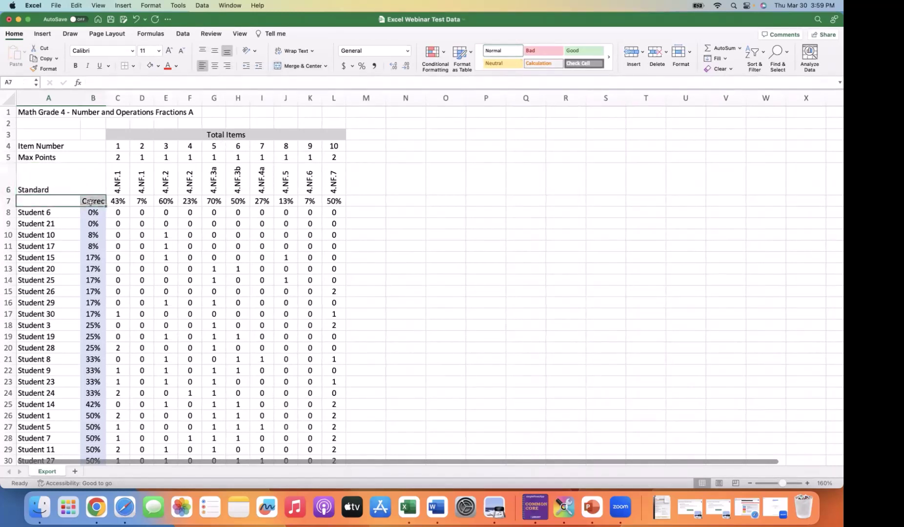
{"action": "key", "text": "super+y"}
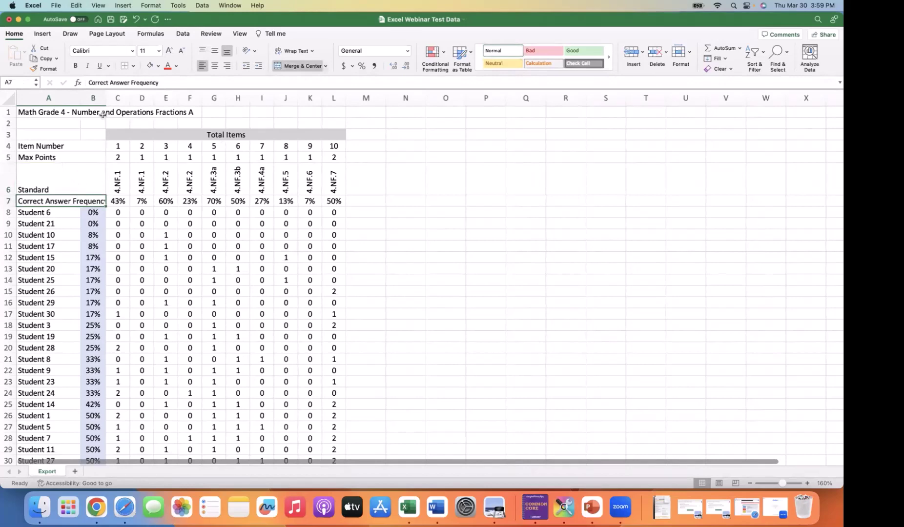
{"action": "left_click_drag", "start_coordinate": [104, 99], "coordinate": [120, 100]}
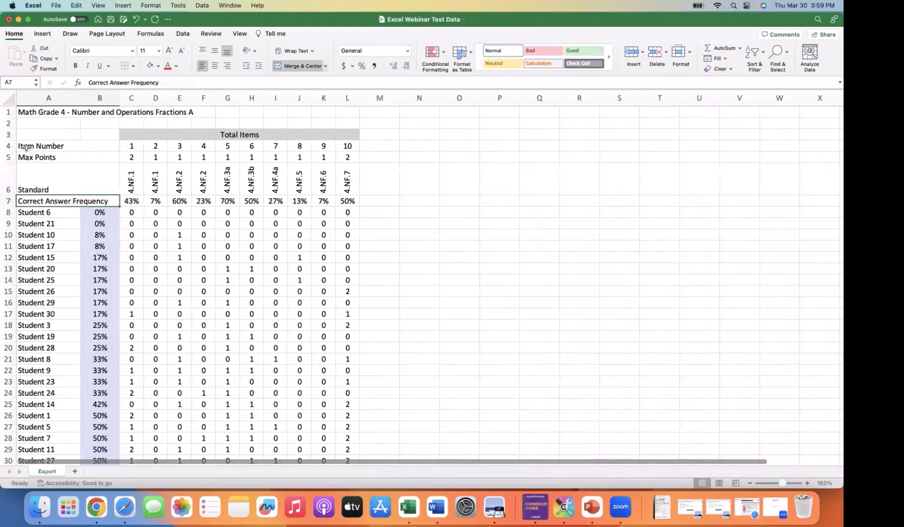
Step: Right-align and vertically center the four merged header labels in A4:A7
{"action": "left_click_drag", "start_coordinate": [27, 146], "coordinate": [71, 199]}
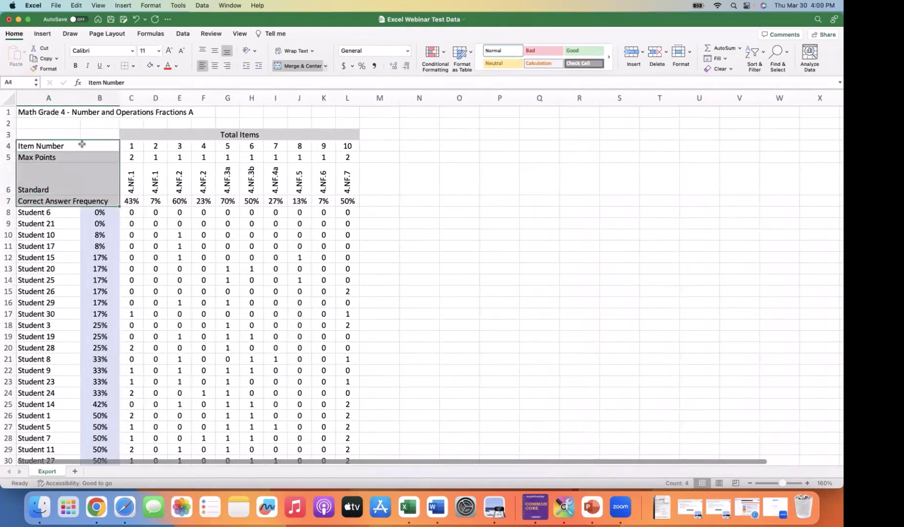
{"action": "left_click", "coordinate": [228, 66]}
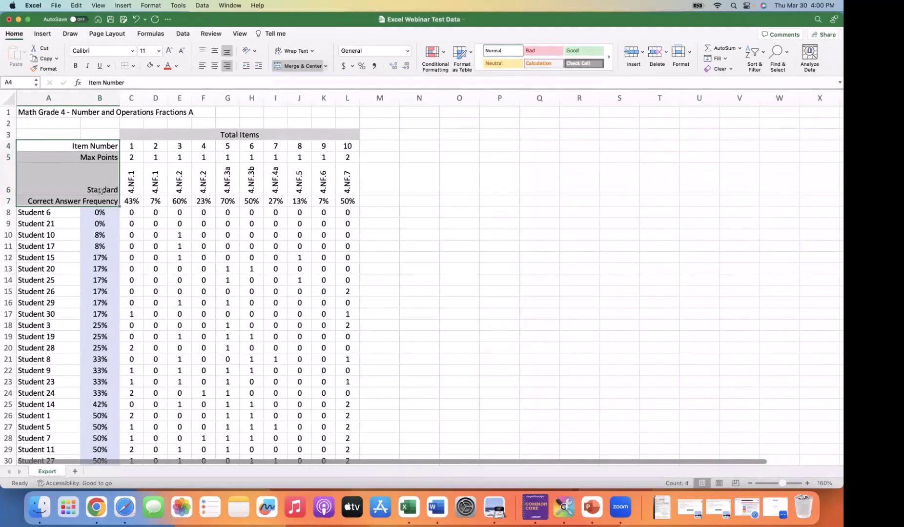
{"action": "left_click", "coordinate": [214, 52]}
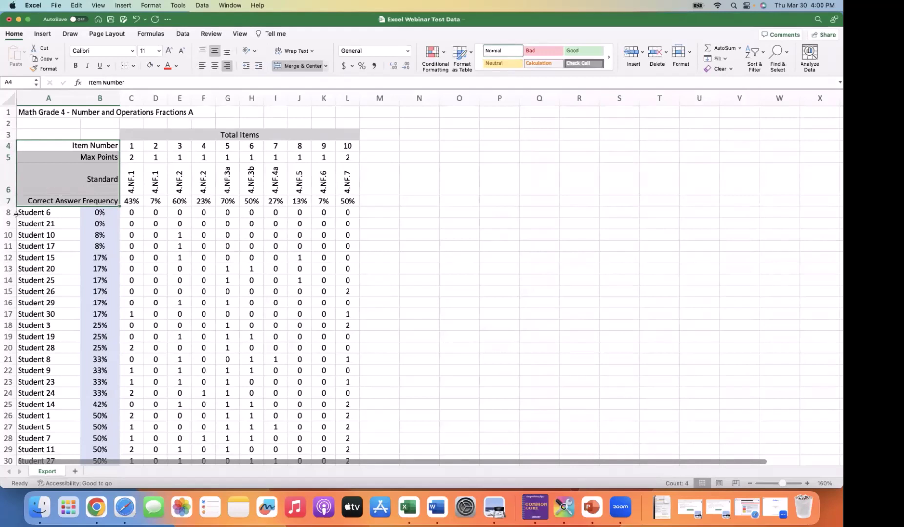
{"action": "left_click", "coordinate": [80, 193]}
Step: Make row 7 taller and center its contents vertically
{"action": "left_click_drag", "start_coordinate": [9, 205], "coordinate": [10, 215]}
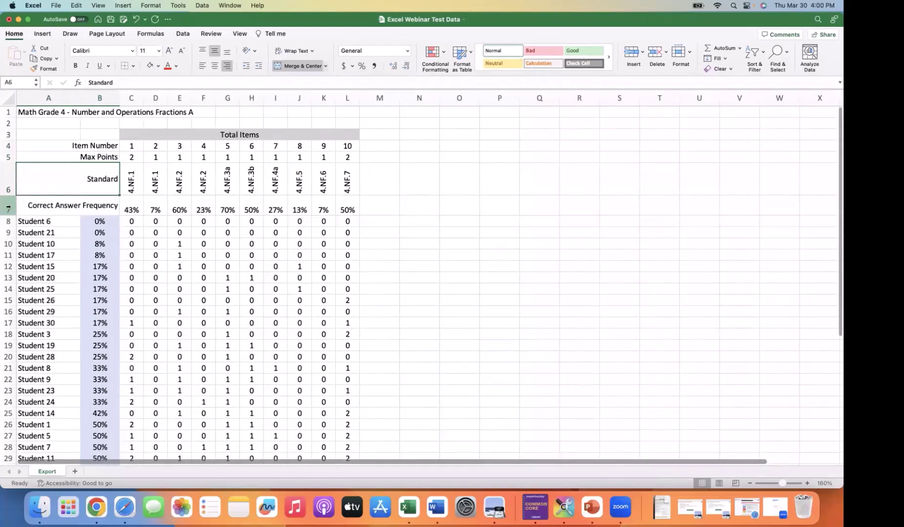
{"action": "left_click", "coordinate": [8, 205]}
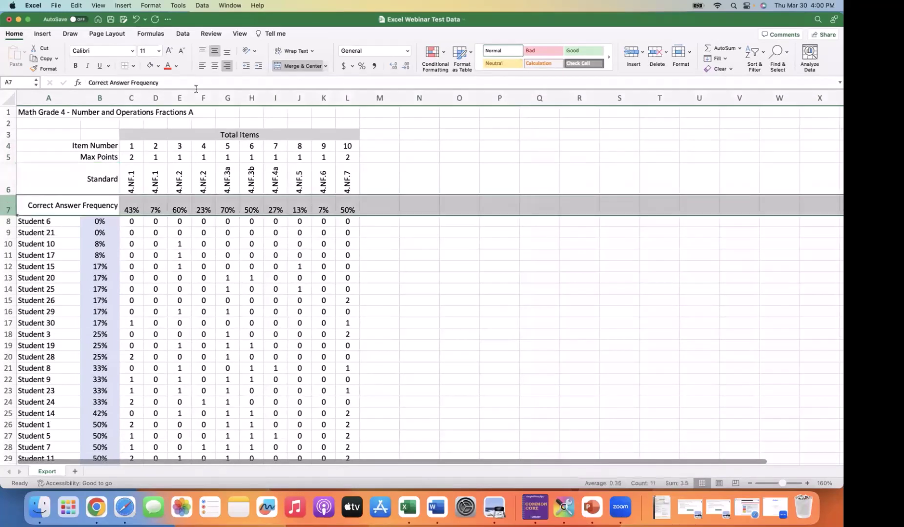
{"action": "left_click", "coordinate": [214, 54]}
{"action": "left_click", "coordinate": [213, 52]}
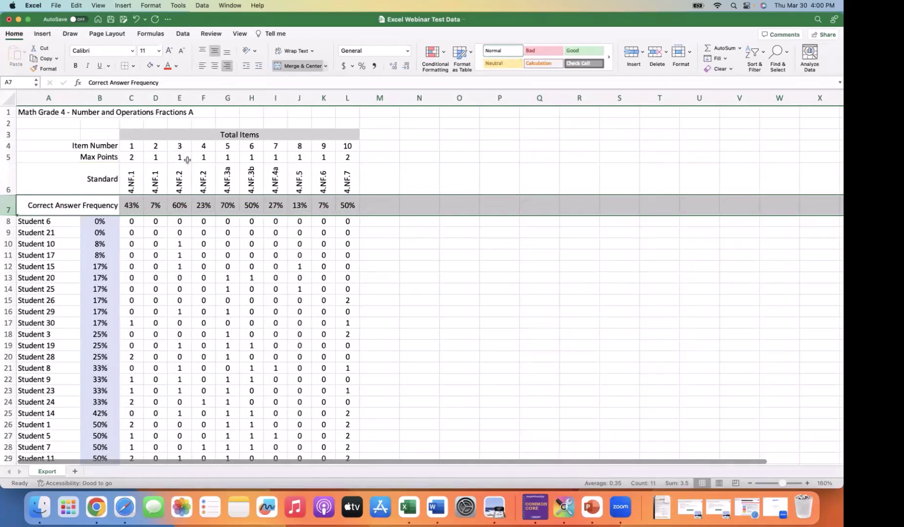
{"action": "left_click", "coordinate": [245, 178]}
Step: Shade the Correct Answer Frequency percentages in C7:L7 light peach
{"action": "left_click_drag", "start_coordinate": [131, 207], "coordinate": [346, 211]}
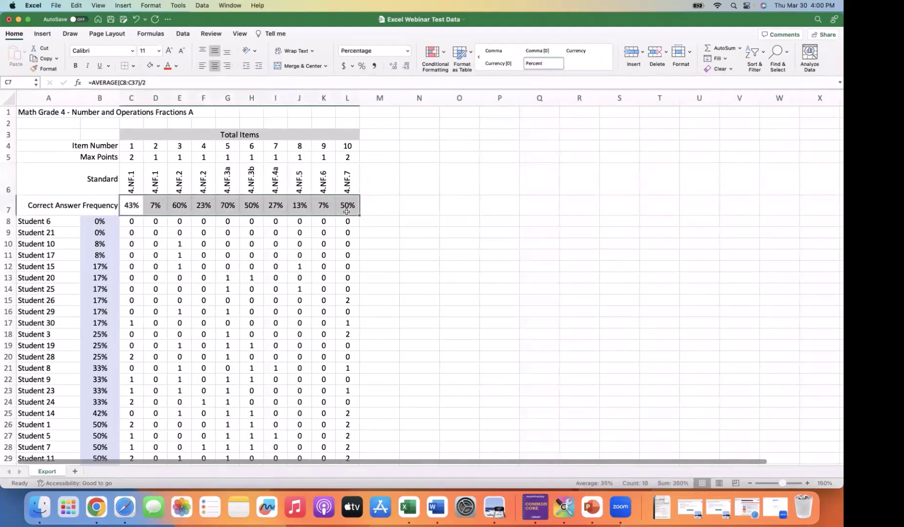
{"action": "left_click", "coordinate": [157, 66]}
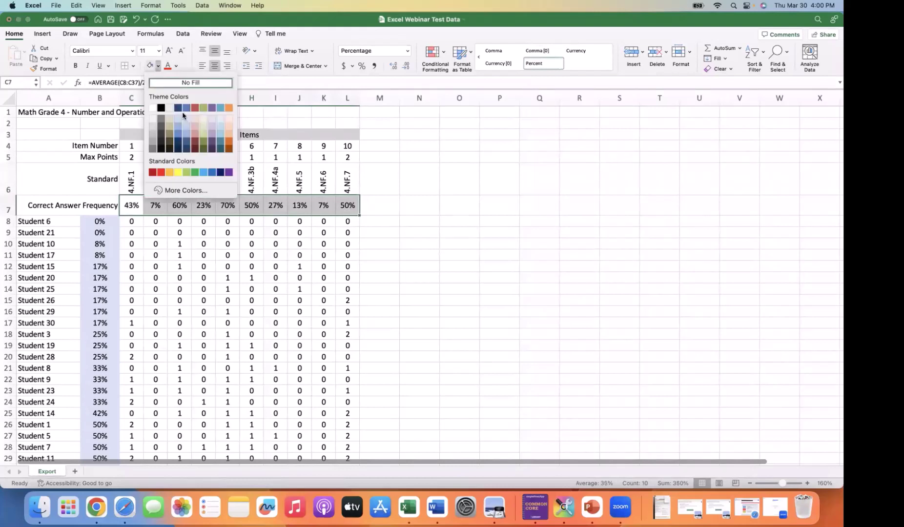
{"action": "left_click", "coordinate": [229, 119]}
{"action": "left_click", "coordinate": [178, 244]}
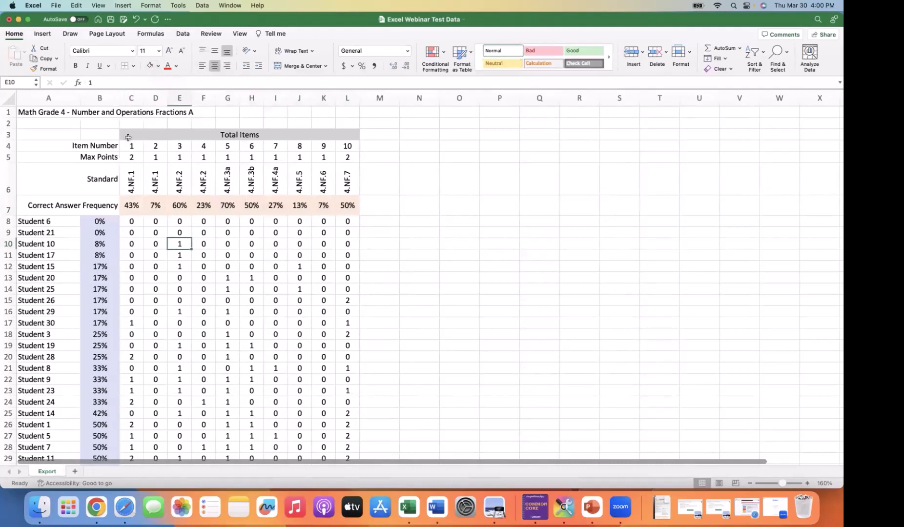
Step: Apply All Borders to every cell of the item and score grid C3:L37
{"action": "left_click_drag", "start_coordinate": [128, 134], "coordinate": [156, 431]}
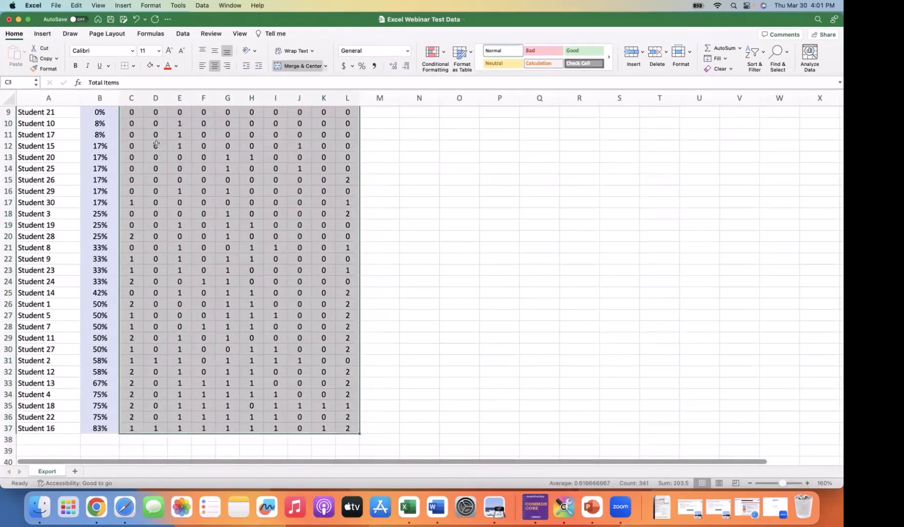
{"action": "left_click", "coordinate": [132, 68]}
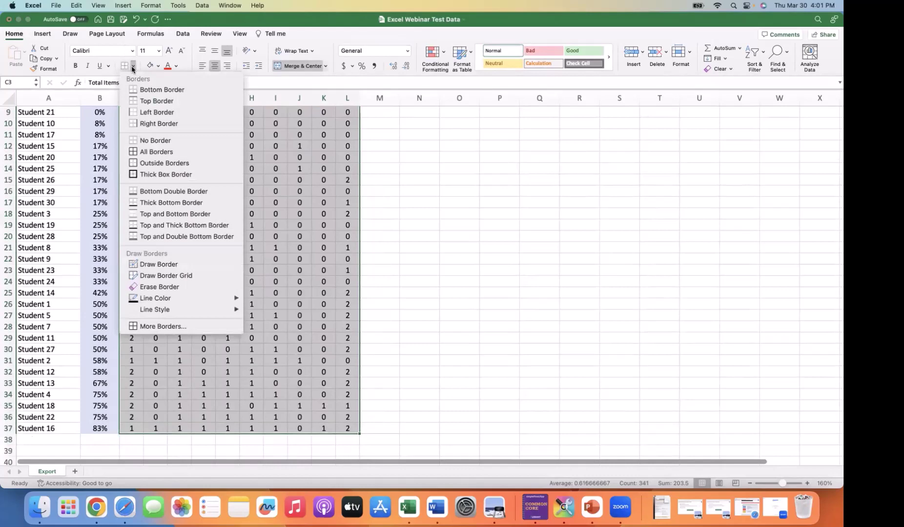
{"action": "left_click", "coordinate": [134, 152]}
{"action": "scroll", "coordinate": [39, 224], "scroll_direction": "up", "scroll_amount": 5}
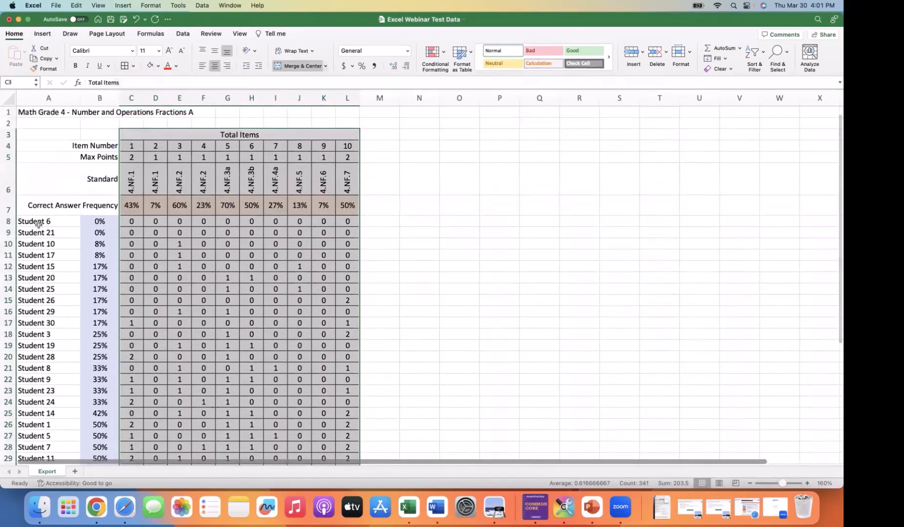
{"action": "left_click_drag", "start_coordinate": [38, 224], "coordinate": [97, 429]}
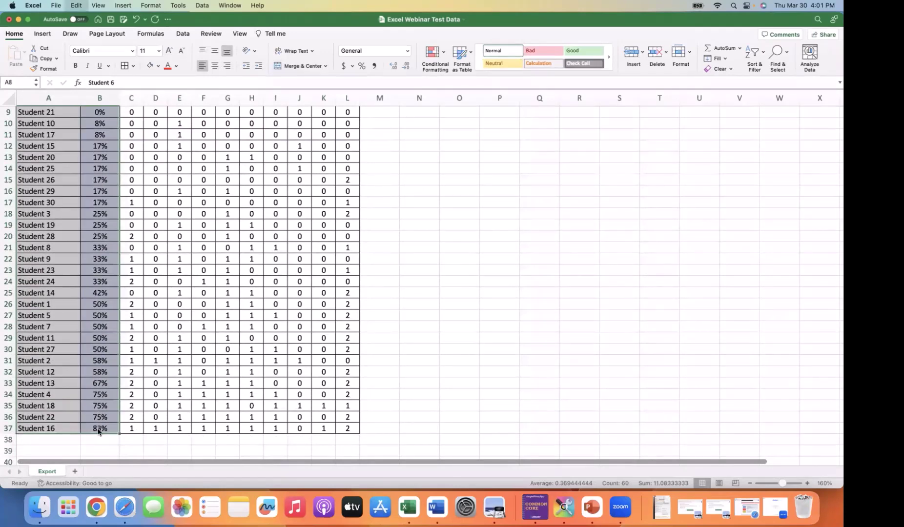
{"action": "scroll", "coordinate": [243, 368], "scroll_direction": "up", "scroll_amount": 5}
{"action": "left_click", "coordinate": [243, 368]}
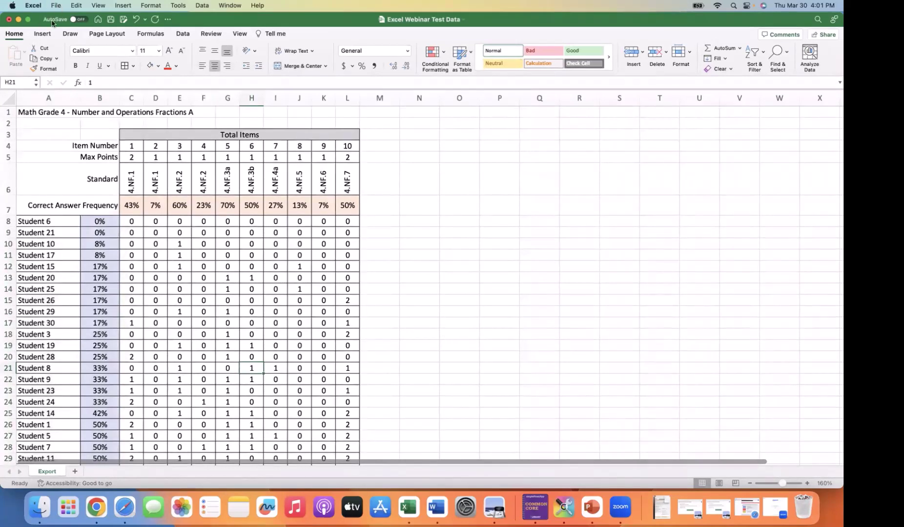
{"action": "left_click", "coordinate": [56, 5]}
{"action": "left_click", "coordinate": [59, 242]}
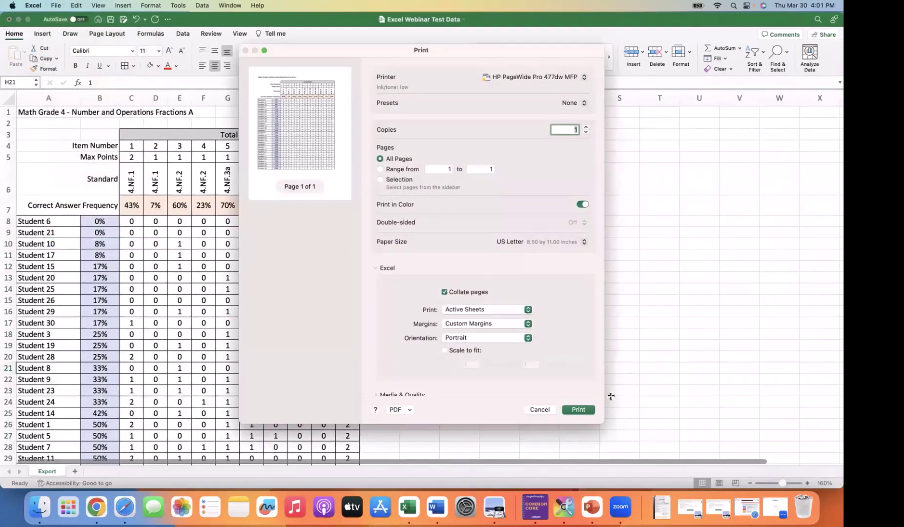
{"action": "left_click", "coordinate": [579, 409]}
{"action": "left_click", "coordinate": [720, 484]}
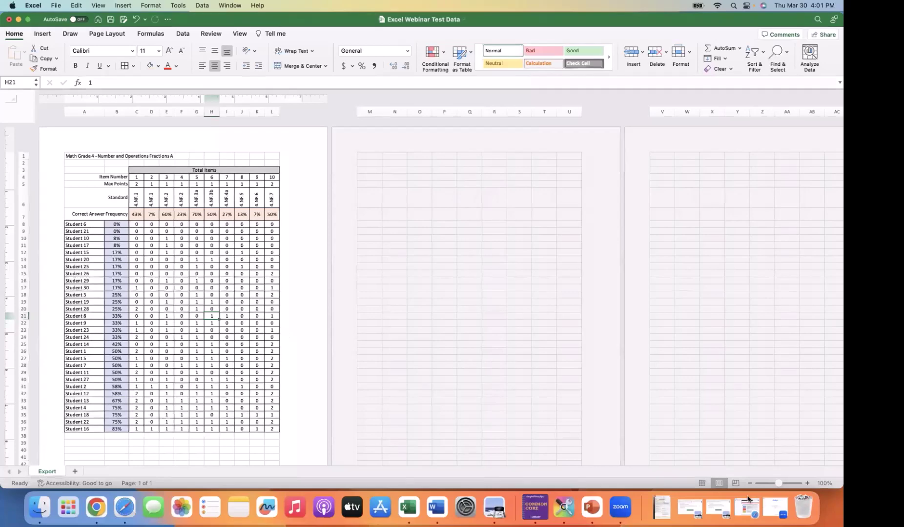
{"action": "left_click", "coordinate": [702, 483]}
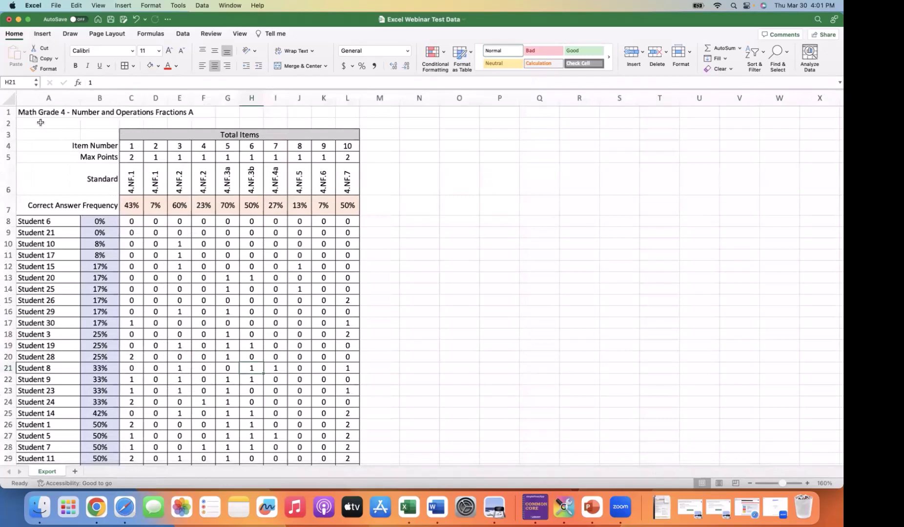
Step: Merge and center the title across A1:L1, making it bold at 16 point
{"action": "left_click_drag", "start_coordinate": [22, 113], "coordinate": [343, 119]}
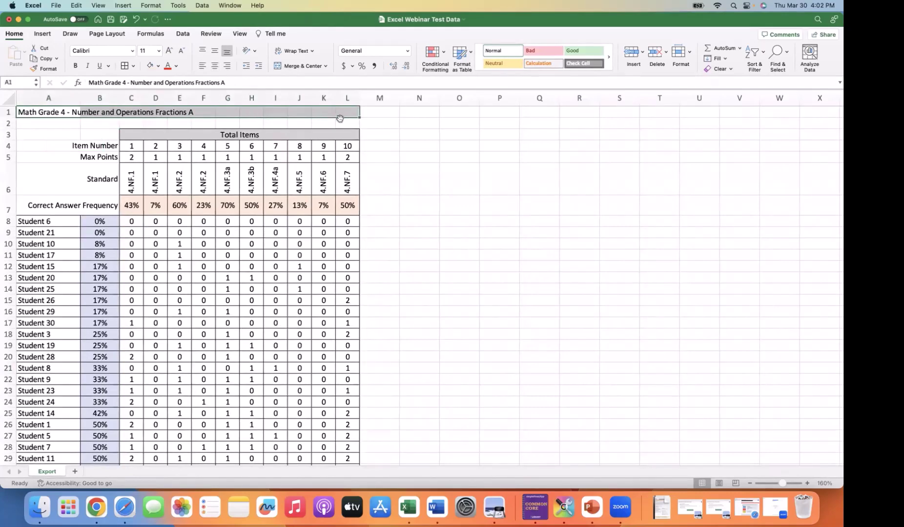
{"action": "left_click", "coordinate": [292, 66]}
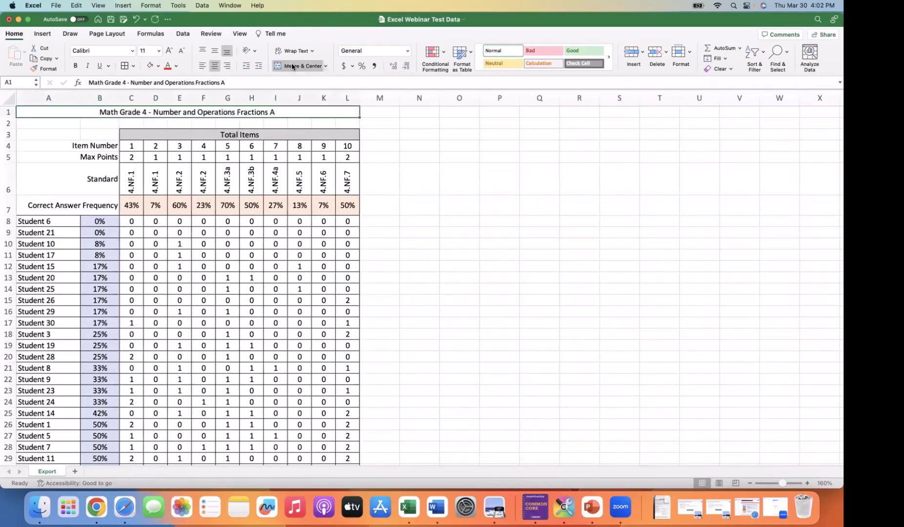
{"action": "left_click", "coordinate": [75, 65]}
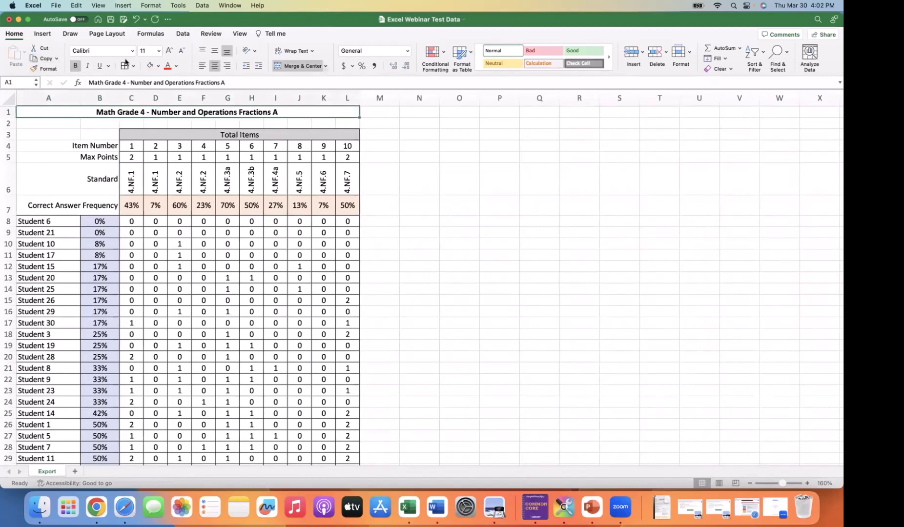
{"action": "left_click", "coordinate": [158, 51]}
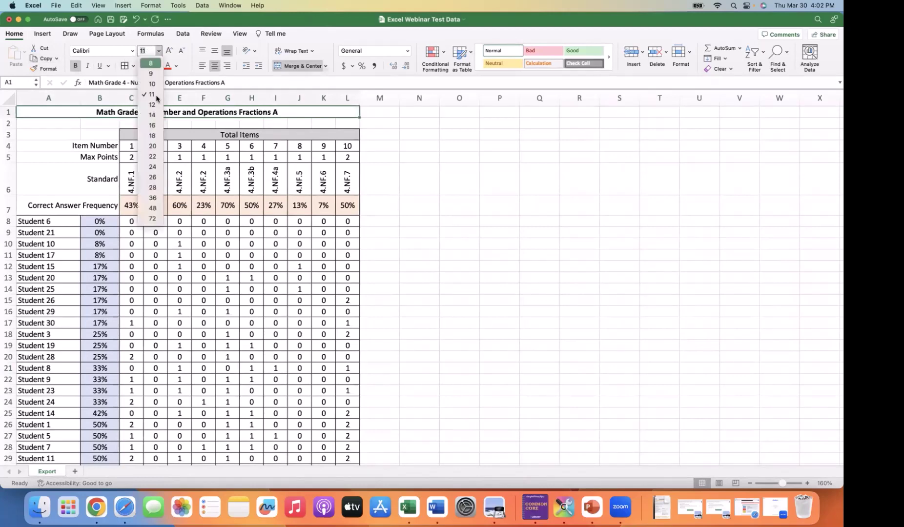
{"action": "left_click", "coordinate": [153, 126]}
{"action": "left_click", "coordinate": [157, 176]}
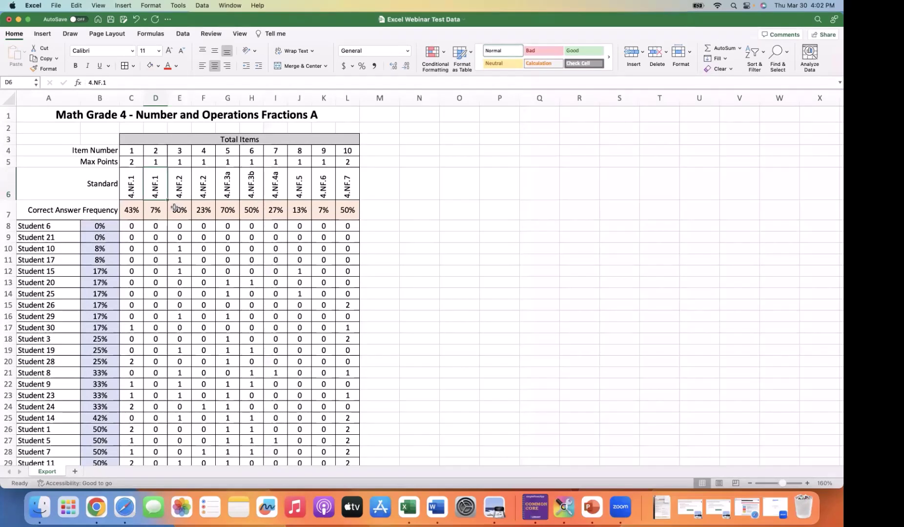
Step: Select the item columns starting at item 1 in C4, down through the last student's scores
{"action": "left_click", "coordinate": [130, 153]}
{"action": "left_click_drag", "start_coordinate": [176, 156], "coordinate": [346, 441]}
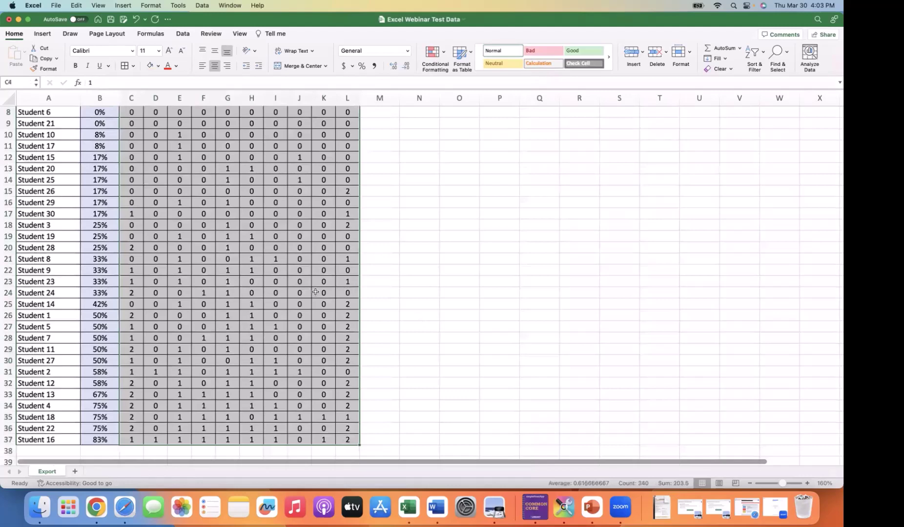
{"action": "scroll", "coordinate": [315, 292], "scroll_direction": "up", "scroll_amount": 5}
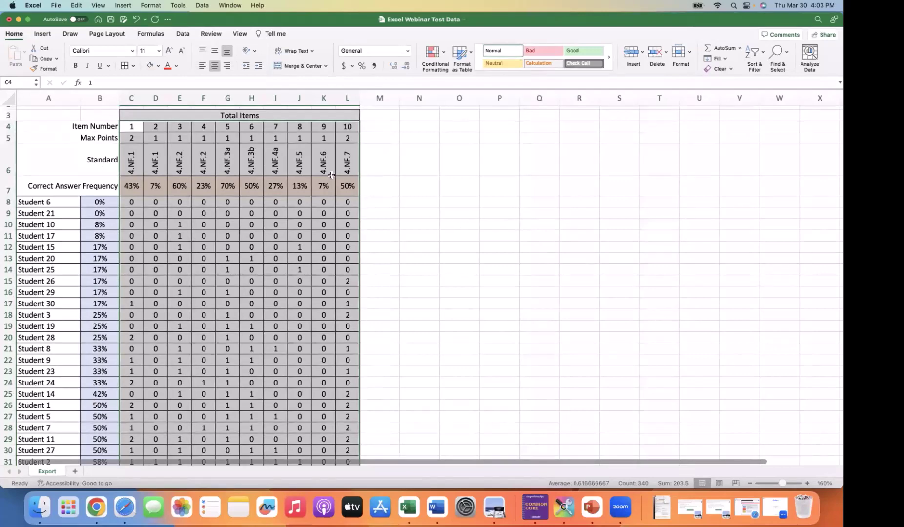
Step: Custom-sort the item columns left to right by row 7, smallest to largest (7% to 70%)
{"action": "left_click", "coordinate": [761, 54]}
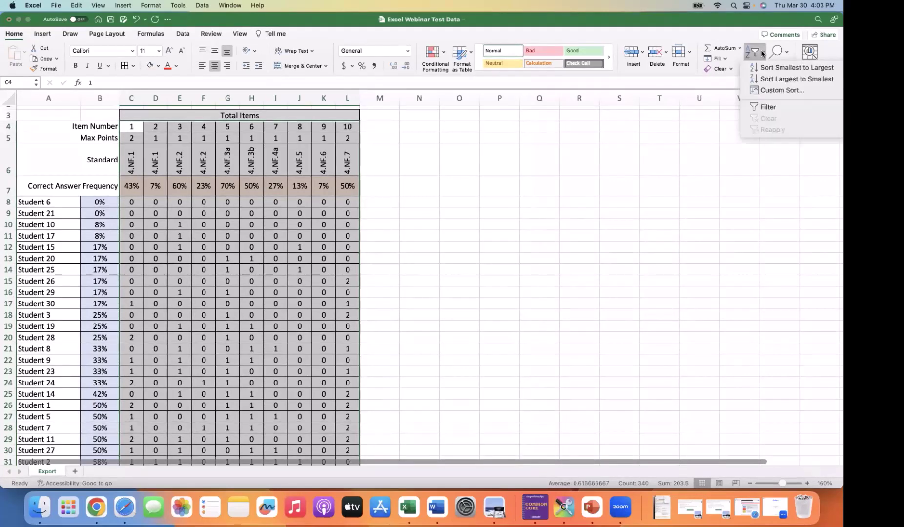
{"action": "left_click", "coordinate": [773, 92]}
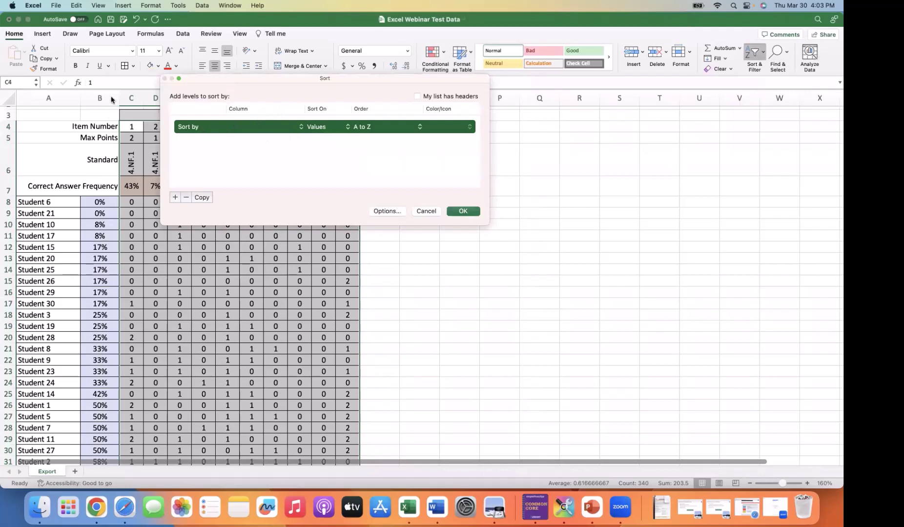
{"action": "left_click", "coordinate": [382, 212]}
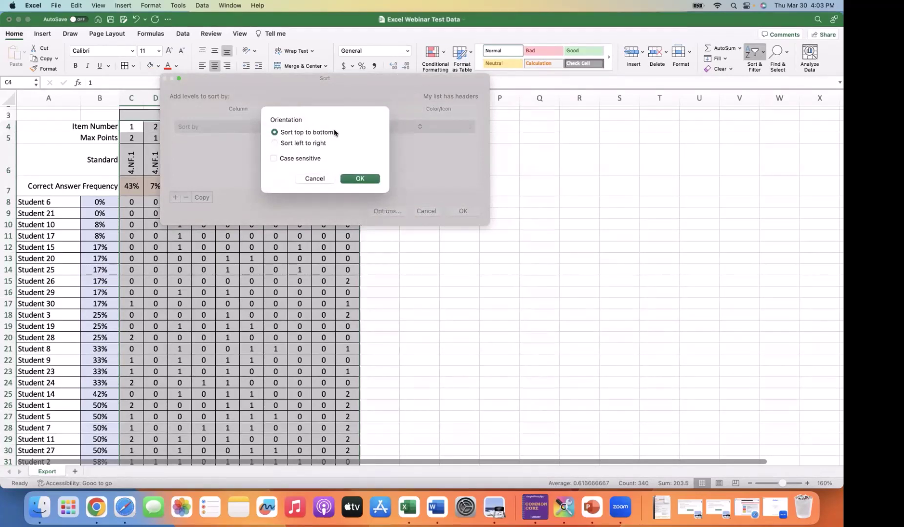
{"action": "left_click", "coordinate": [275, 144]}
{"action": "left_click", "coordinate": [359, 178]}
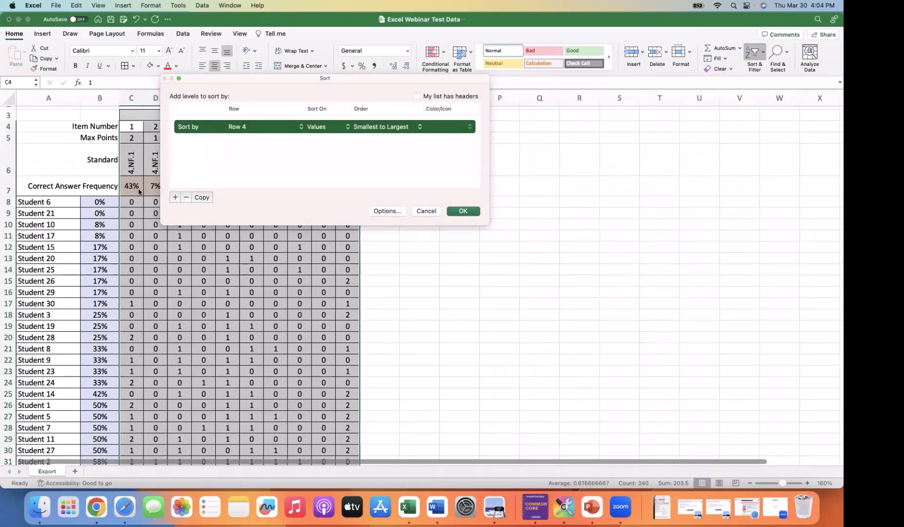
{"action": "left_click", "coordinate": [274, 132]}
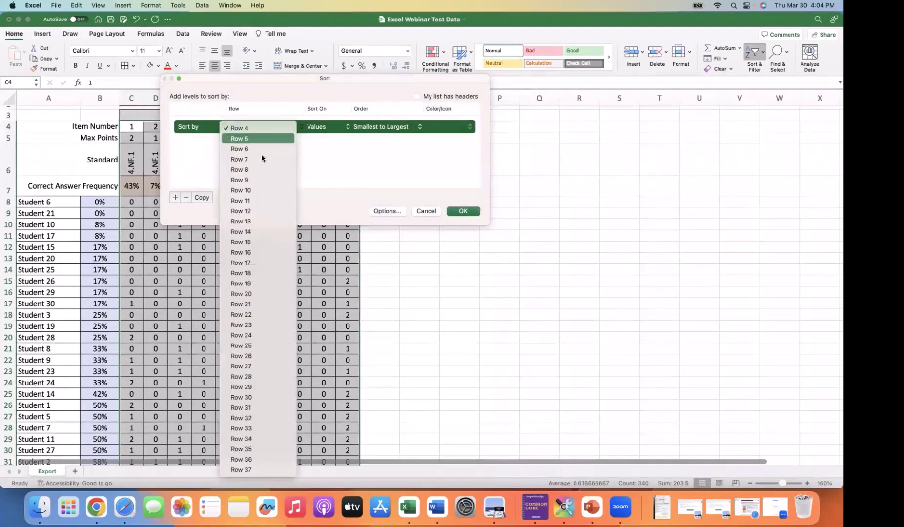
{"action": "left_click", "coordinate": [262, 154]}
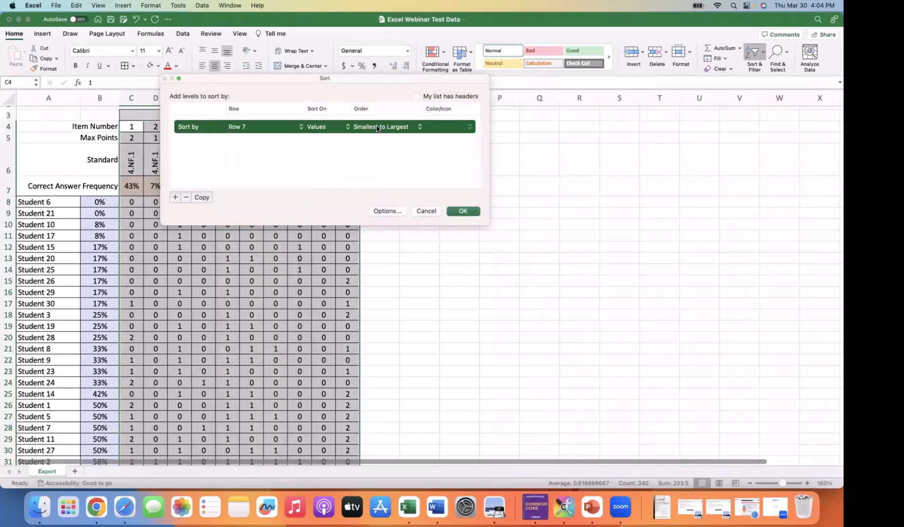
{"action": "left_click", "coordinate": [463, 211]}
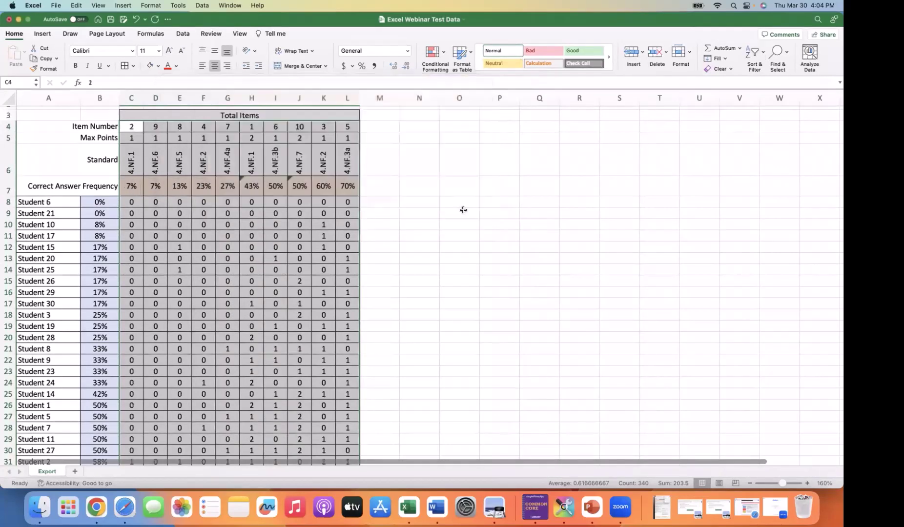
{"action": "left_click", "coordinate": [132, 127]}
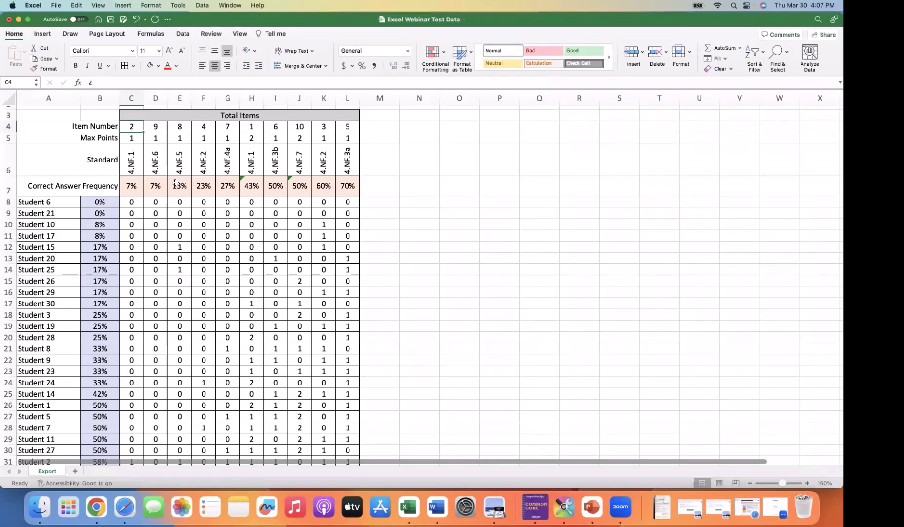
Step: Close the border styles list without applying a border, then select cell L6 (4.NF.3a)
{"action": "left_click", "coordinate": [132, 67]}
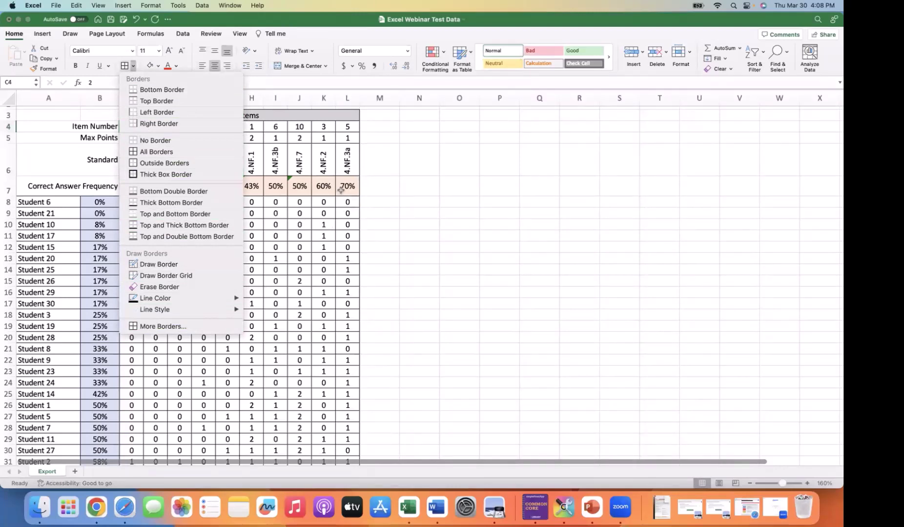
{"action": "left_click", "coordinate": [461, 122]}
{"action": "left_click", "coordinate": [454, 151]}
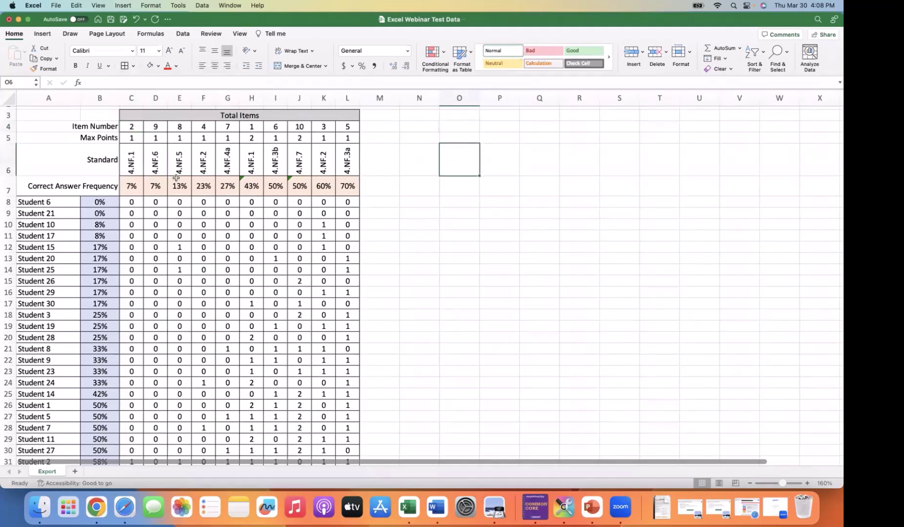
{"action": "left_click", "coordinate": [342, 157]}
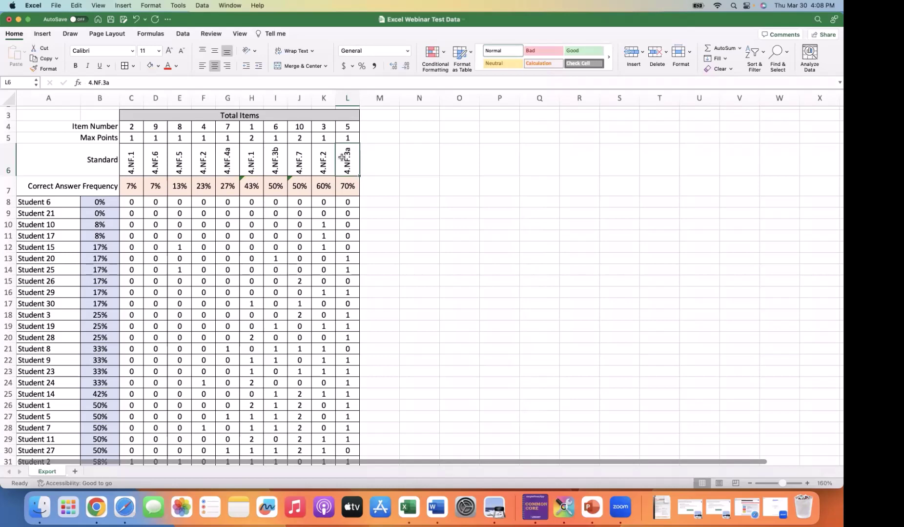
Step: Check Page Setup in the File menu, then open Print with a one-page portrait Letter preview
{"action": "left_click", "coordinate": [437, 293]}
{"action": "left_click", "coordinate": [56, 5]}
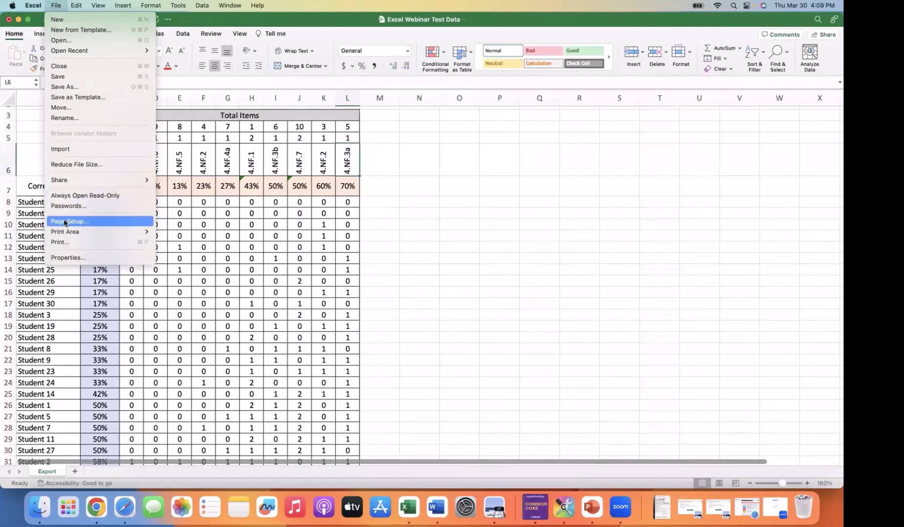
{"action": "mouse_move", "coordinate": [63, 231]}
{"action": "left_click", "coordinate": [44, 190]}
{"action": "key", "text": "Escape"}
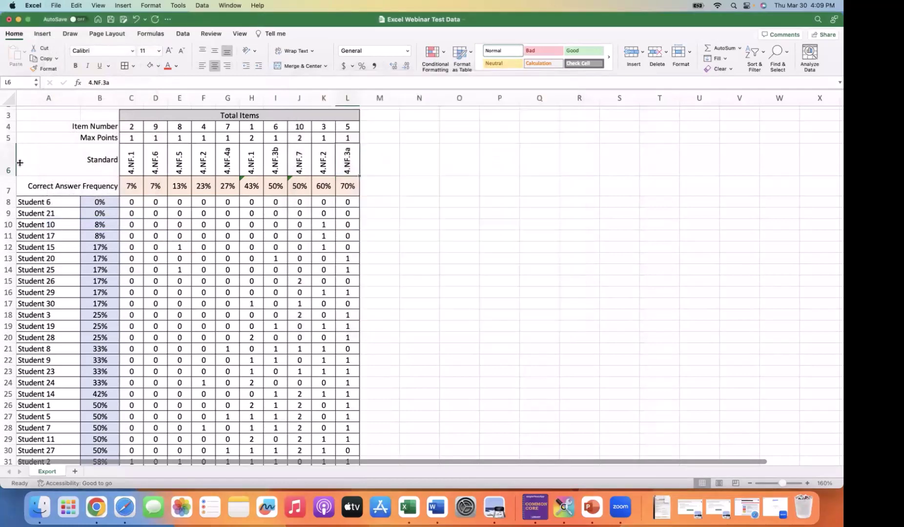
{"action": "left_click", "coordinate": [56, 5]}
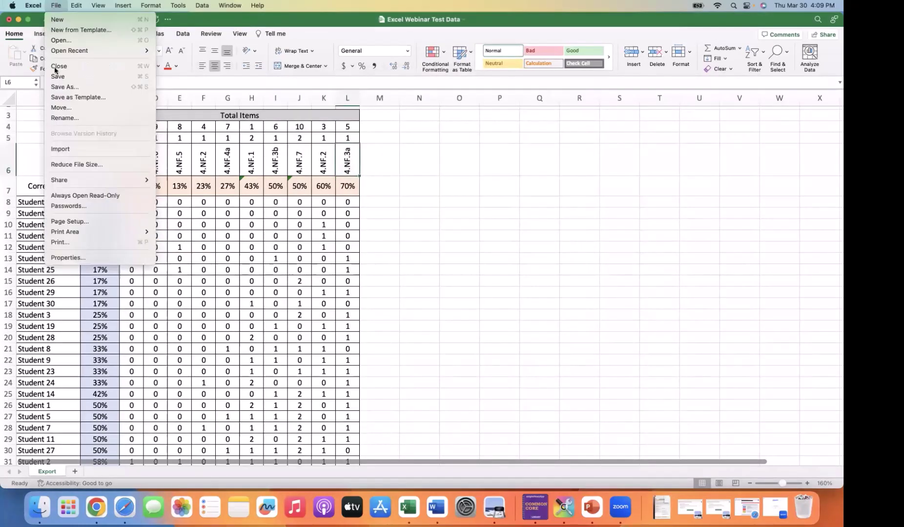
{"action": "left_click", "coordinate": [60, 243]}
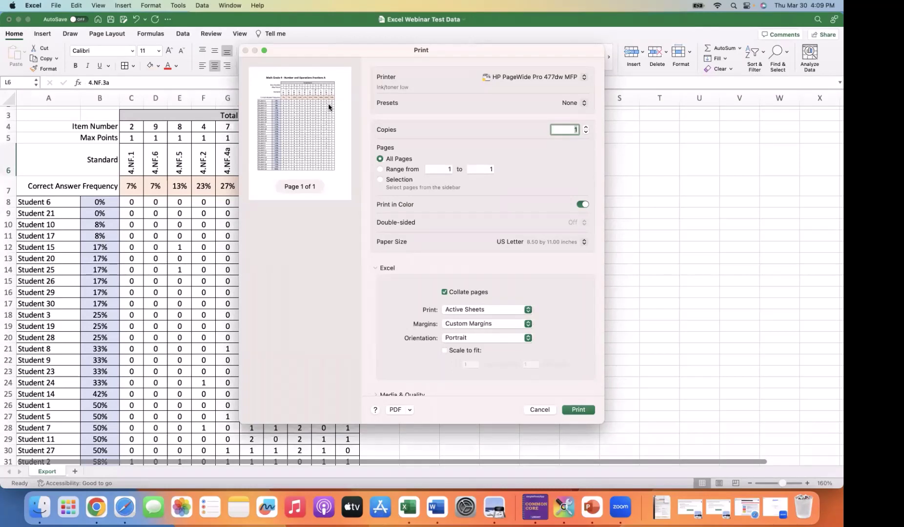
Step: Keep Custom Margins in the print margin choices and scroll through the print options
{"action": "left_click", "coordinate": [477, 326]}
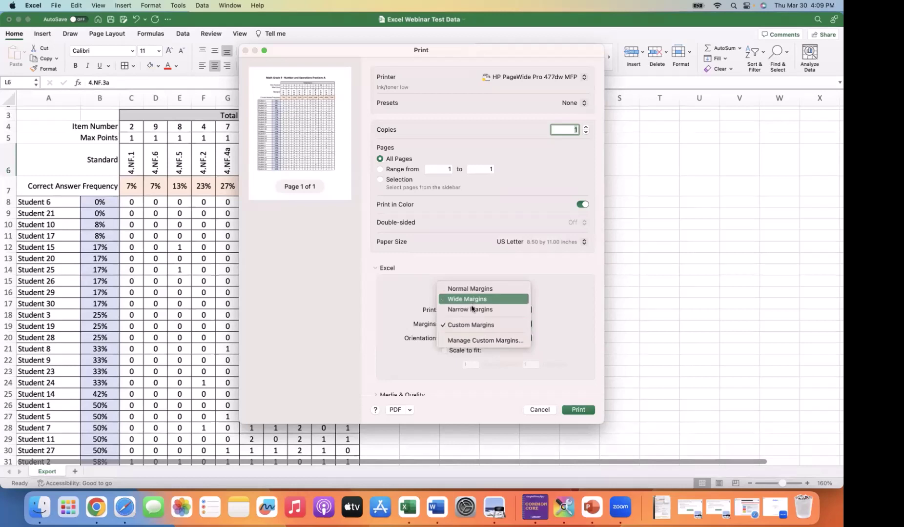
{"action": "left_click", "coordinate": [381, 362]}
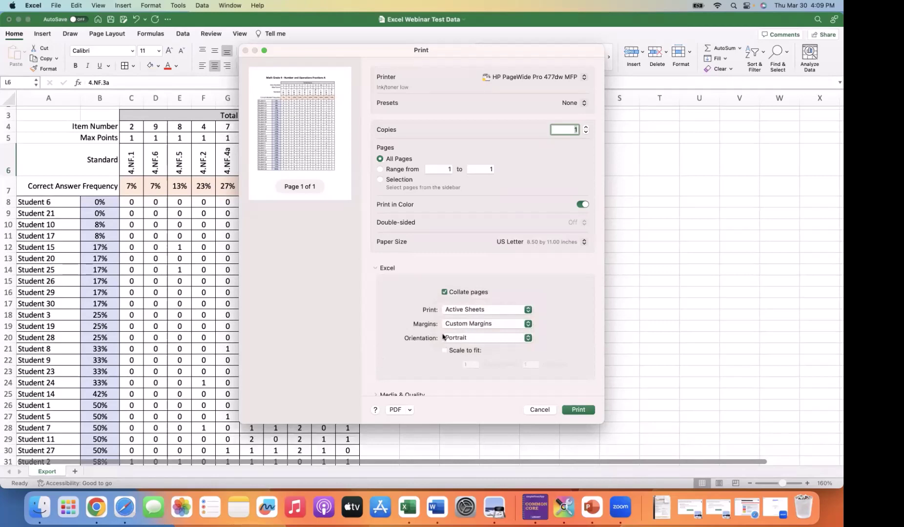
{"action": "scroll", "coordinate": [394, 346], "scroll_direction": "down", "scroll_amount": 5}
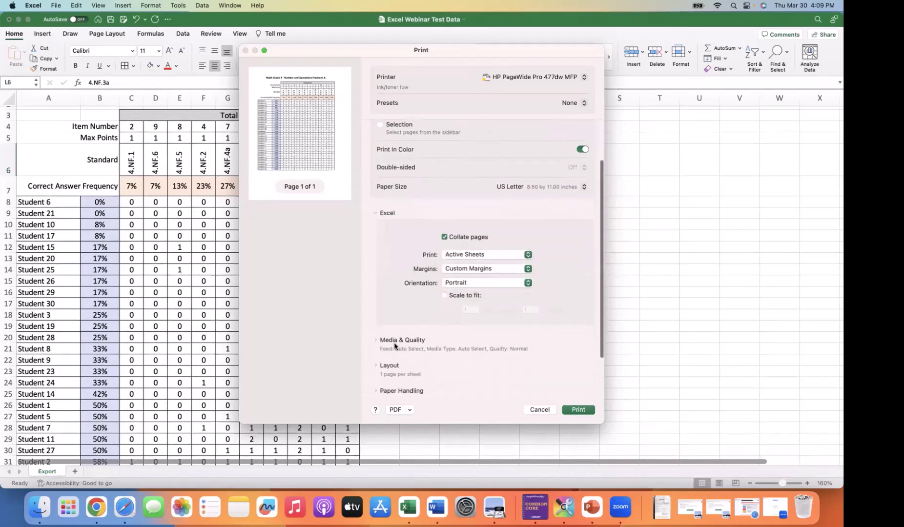
{"action": "scroll", "coordinate": [394, 344], "scroll_direction": "down", "scroll_amount": 1}
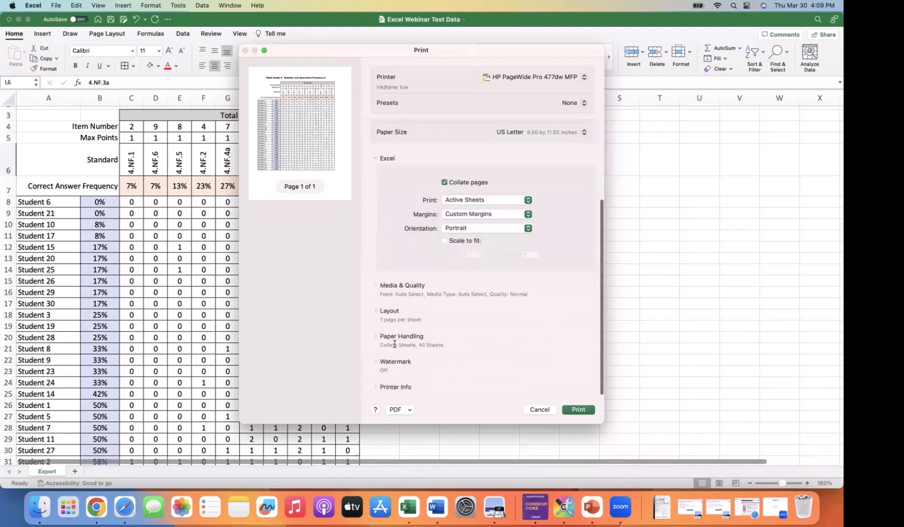
{"action": "scroll", "coordinate": [394, 345], "scroll_direction": "up", "scroll_amount": 6}
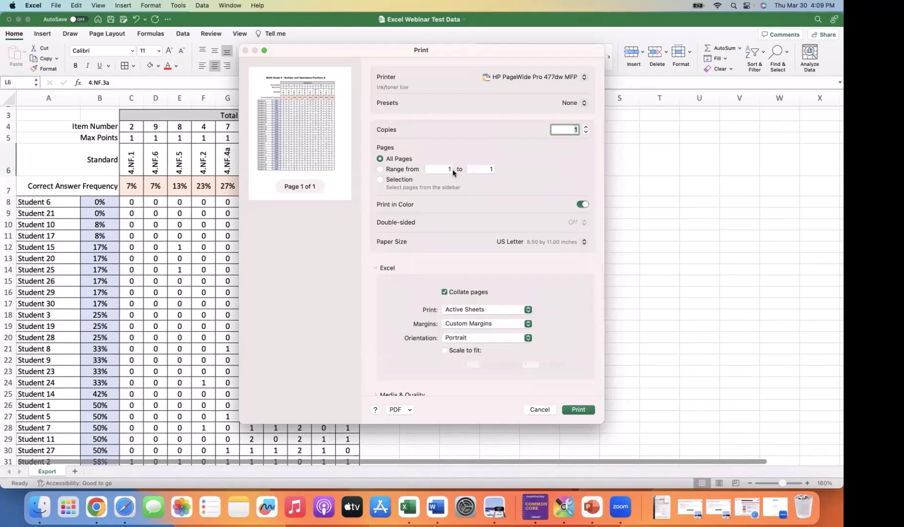
Step: Look at the PDF output options, then cancel printing without saving a PDF
{"action": "left_click", "coordinate": [410, 412]}
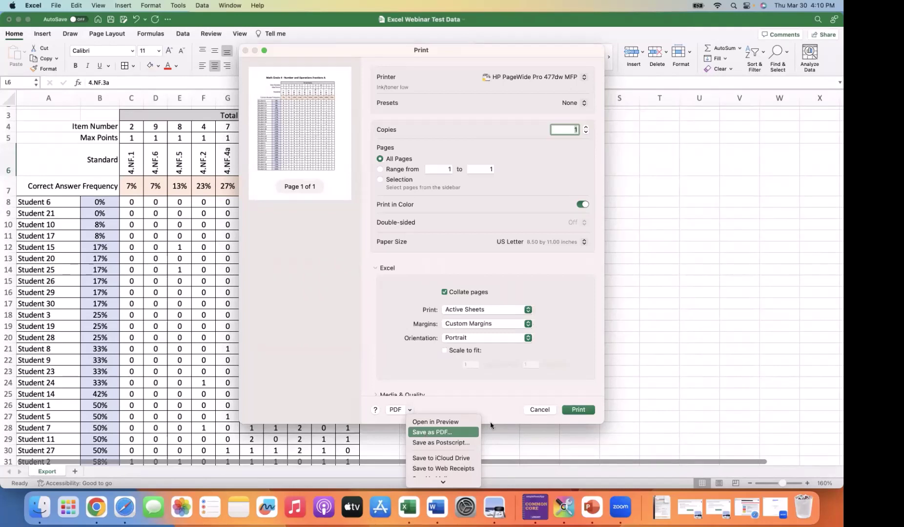
{"action": "left_click", "coordinate": [538, 412]}
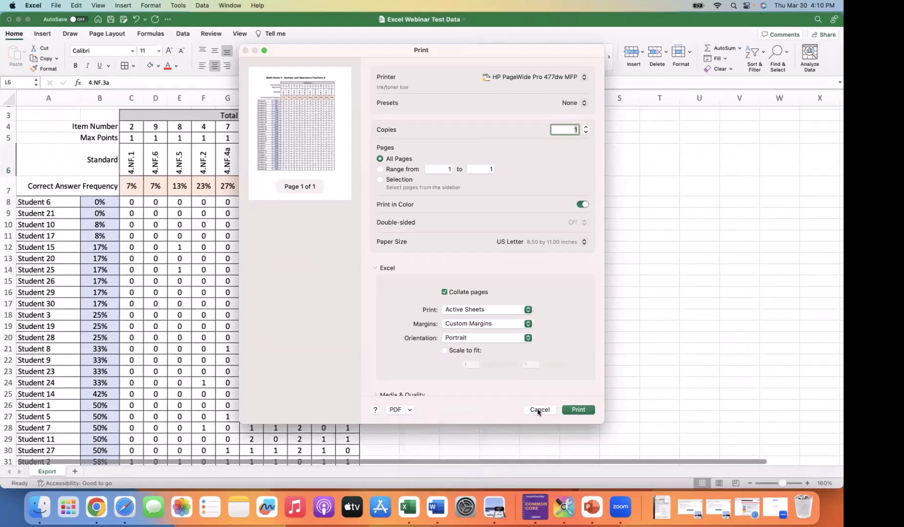
{"action": "left_click", "coordinate": [538, 411]}
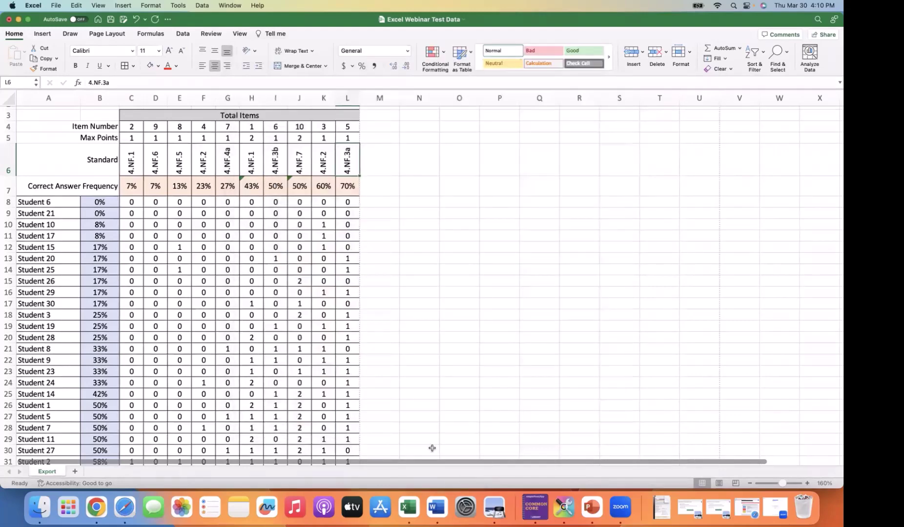
Step: Return to the full-screen slideshow and advance to the Printing slide, revealing its print-options highlight
{"action": "left_click", "coordinate": [96, 513]}
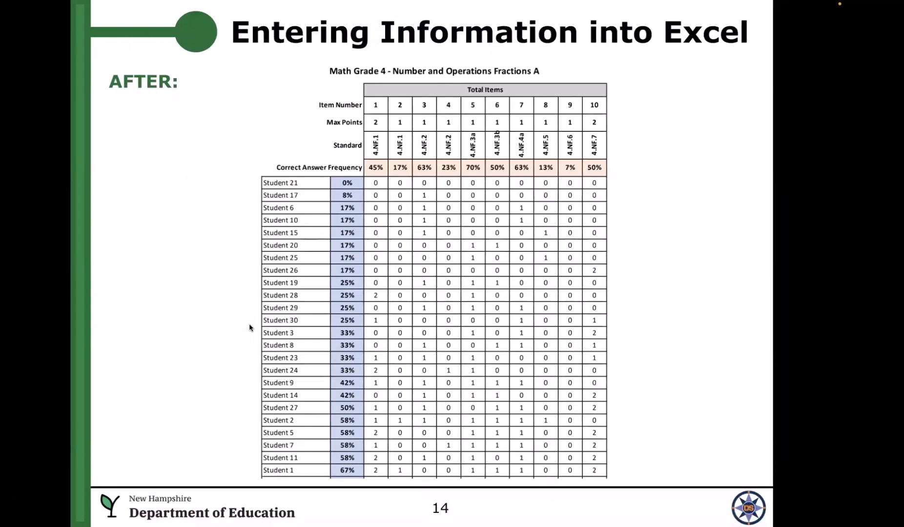
{"action": "key", "text": "Right"}
{"action": "key", "text": "Right"}
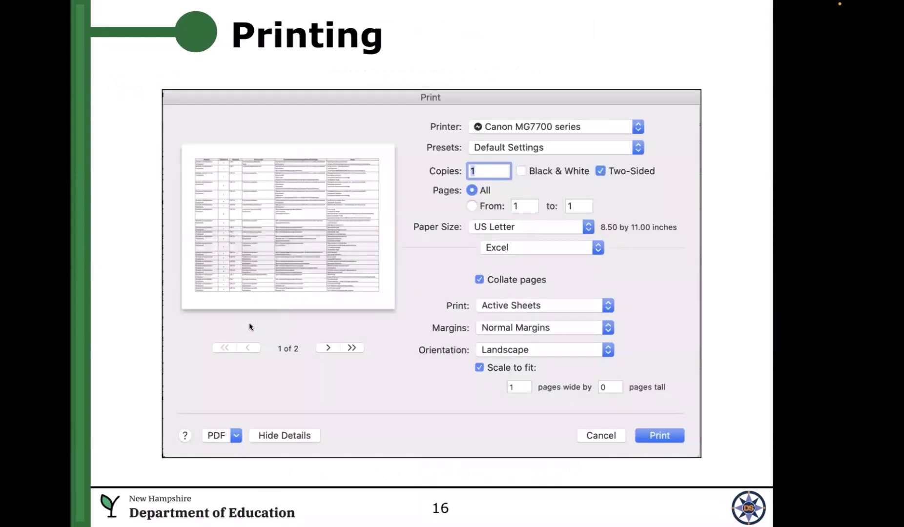
{"action": "key", "text": "Right"}
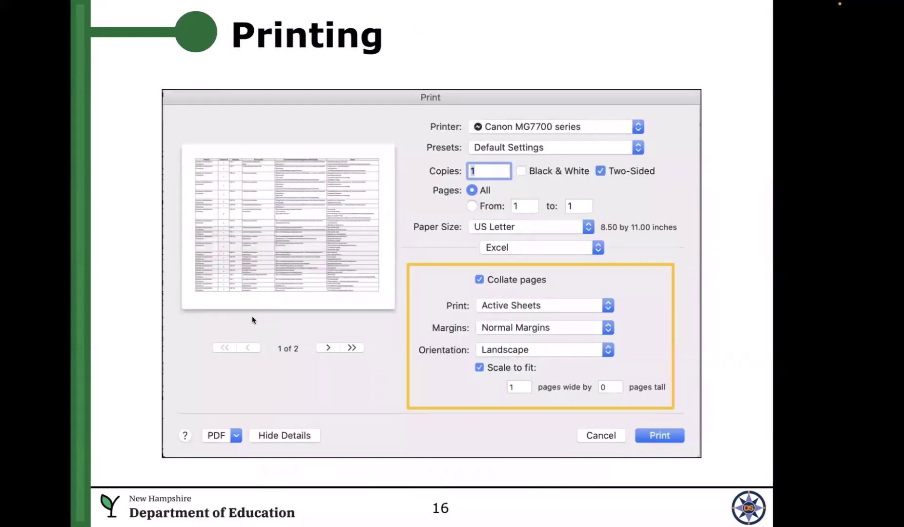
{"action": "key", "text": "Right"}
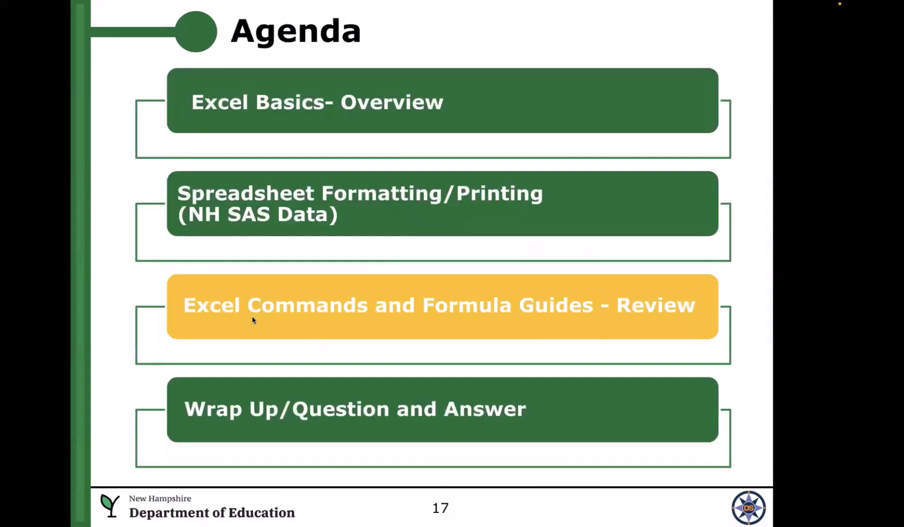
{"action": "key", "text": "Right"}
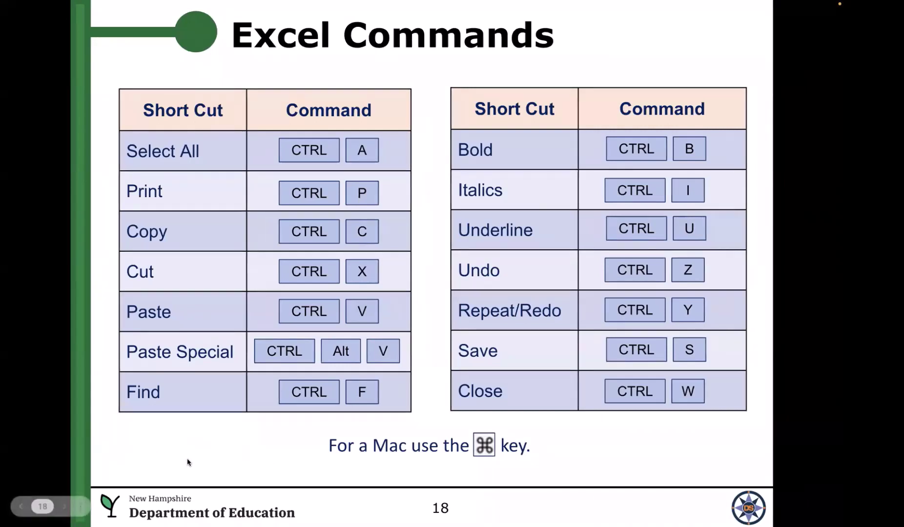
Step: Advance to slide 19, the AVERAGE, SUM, PRODUCT, COUNT and COUNTIF formula guide
{"action": "key", "text": "Right"}
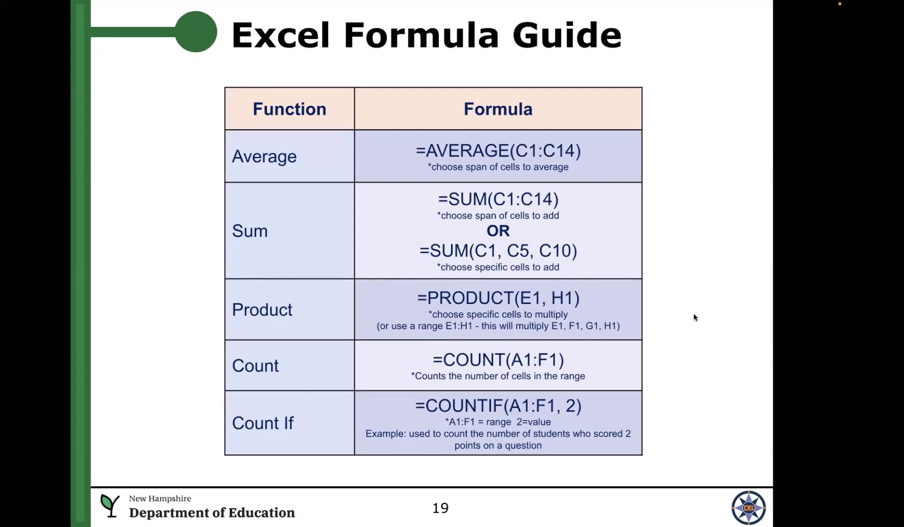
Step: Step through slides 20 (Agenda) and 21 (Questions) to slide 22, Survey
{"action": "key", "text": "Right"}
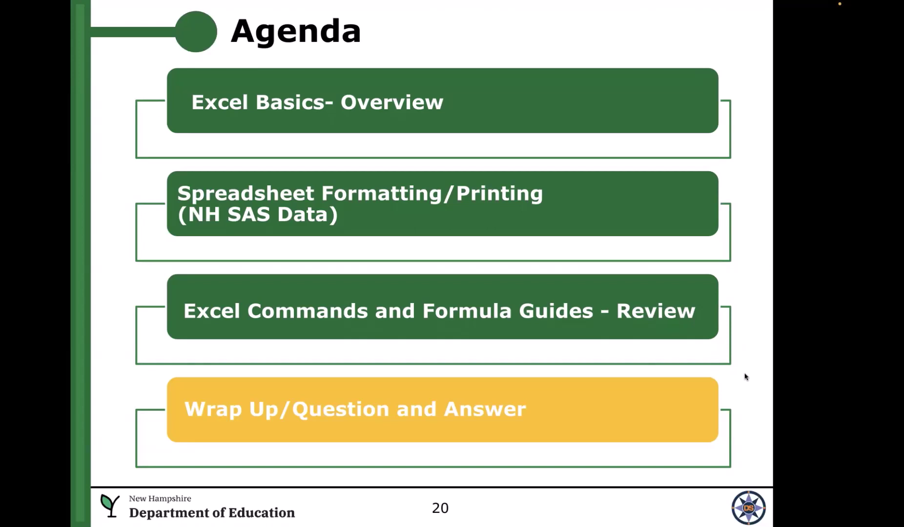
{"action": "key", "text": "Right"}
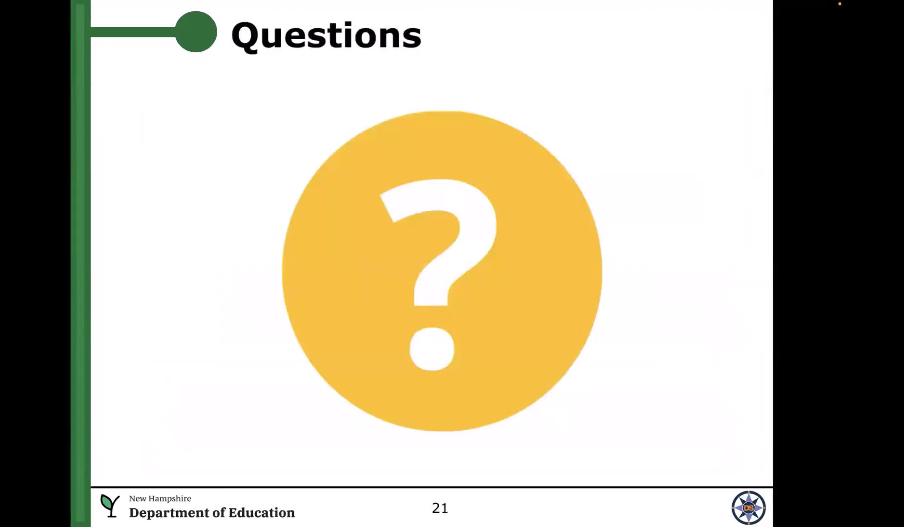
{"action": "key", "text": "Right"}
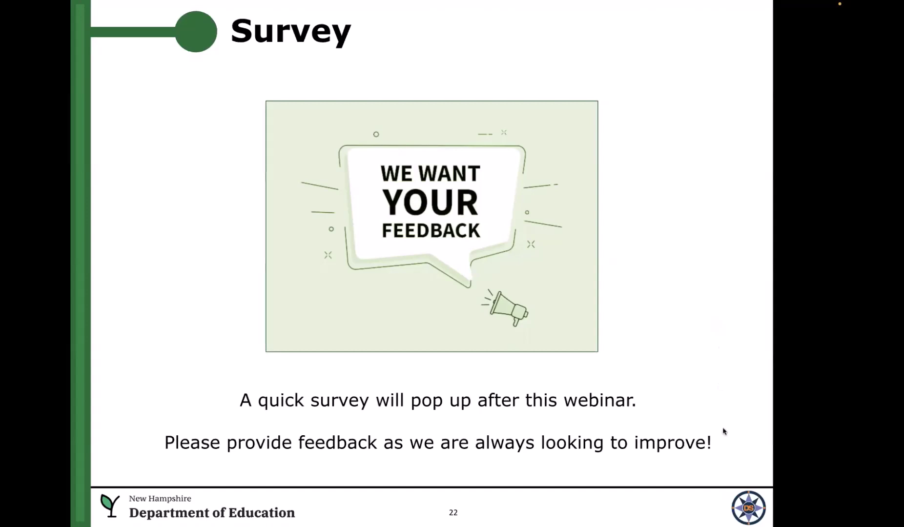
Step: Advance to slide 23, which lists three contacts and their e-mail addresses
{"action": "key", "text": "Right"}
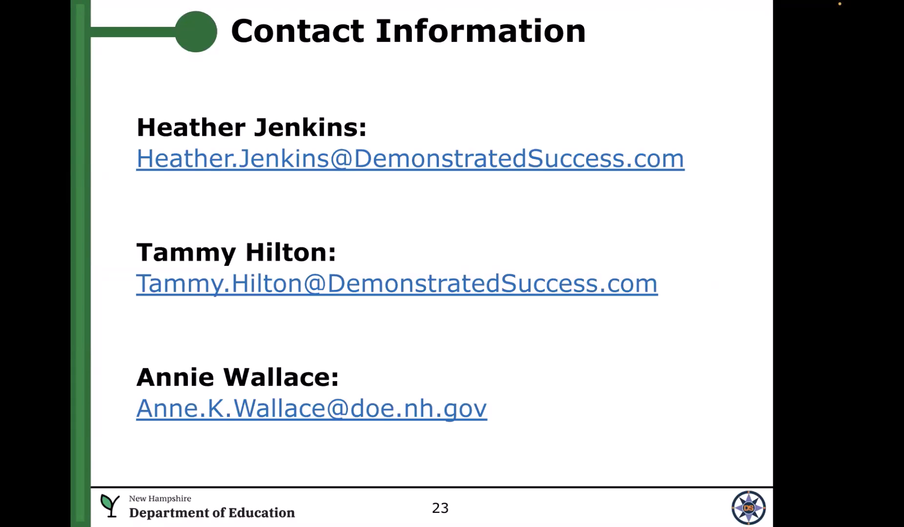
Step: Exit the slideshow, search 'NHSAS' in a new tab, and open the cambiumast.com portal result
{"action": "key", "text": "Escape"}
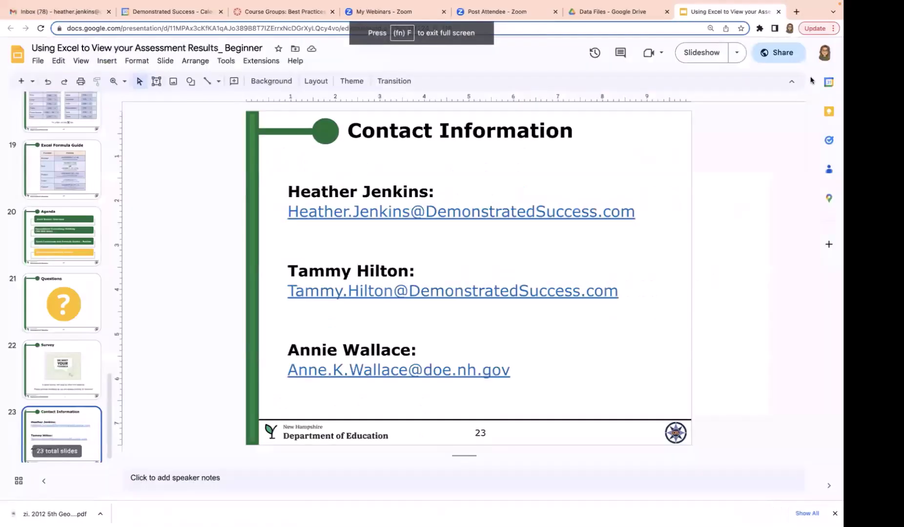
{"action": "left_click", "coordinate": [797, 11]}
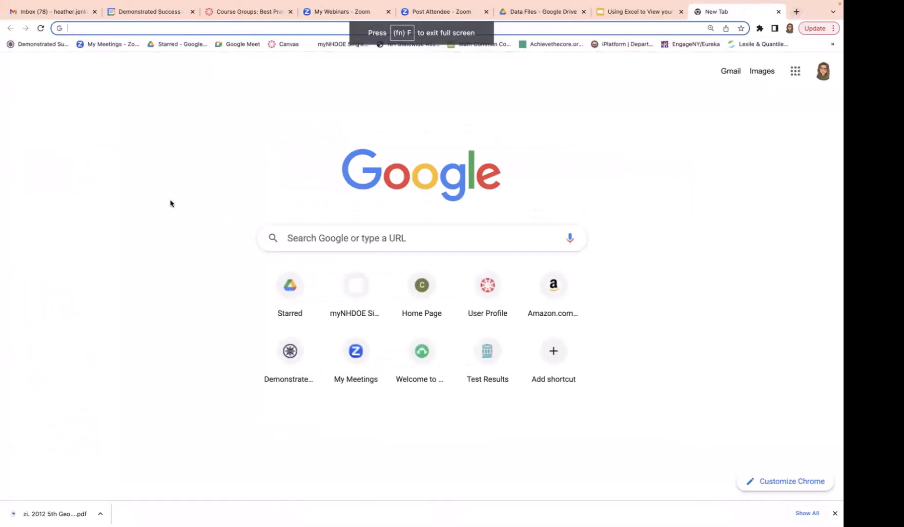
{"action": "type", "text": "NHSAS"}
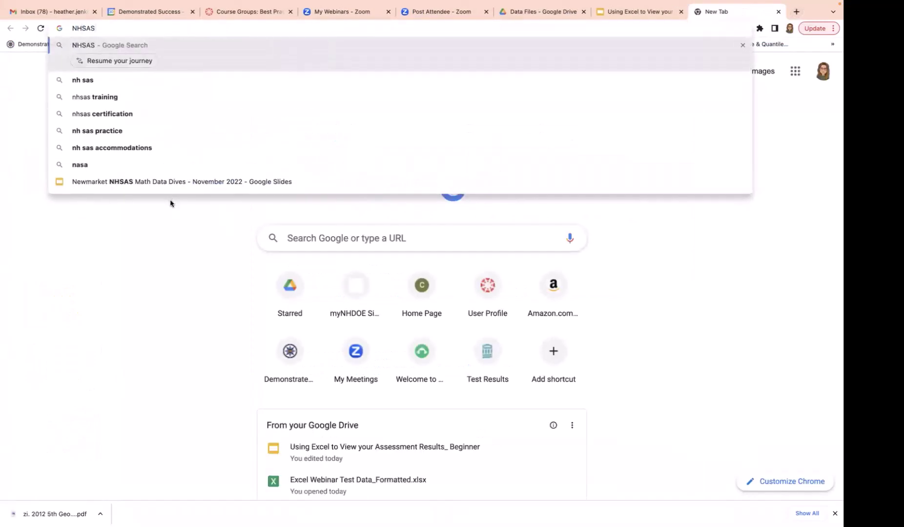
{"action": "key", "text": "Return"}
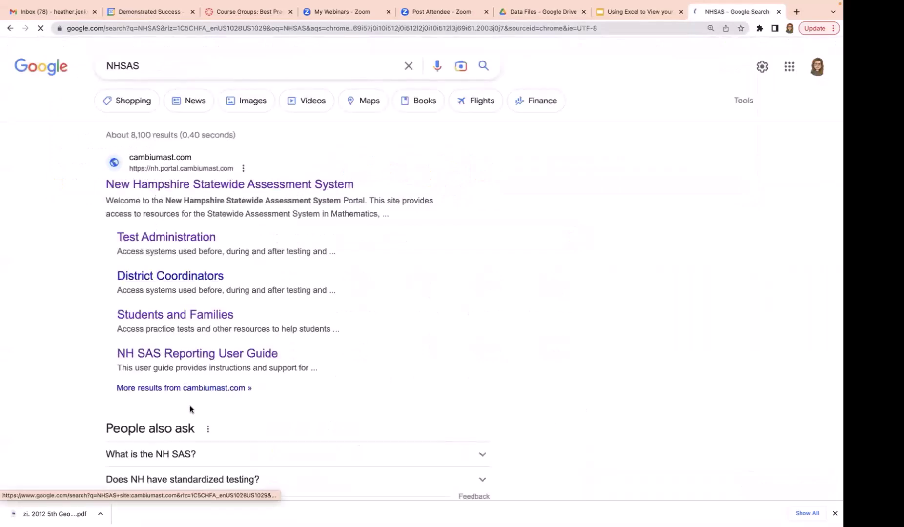
{"action": "scroll", "coordinate": [220, 400], "scroll_direction": "down", "scroll_amount": 4}
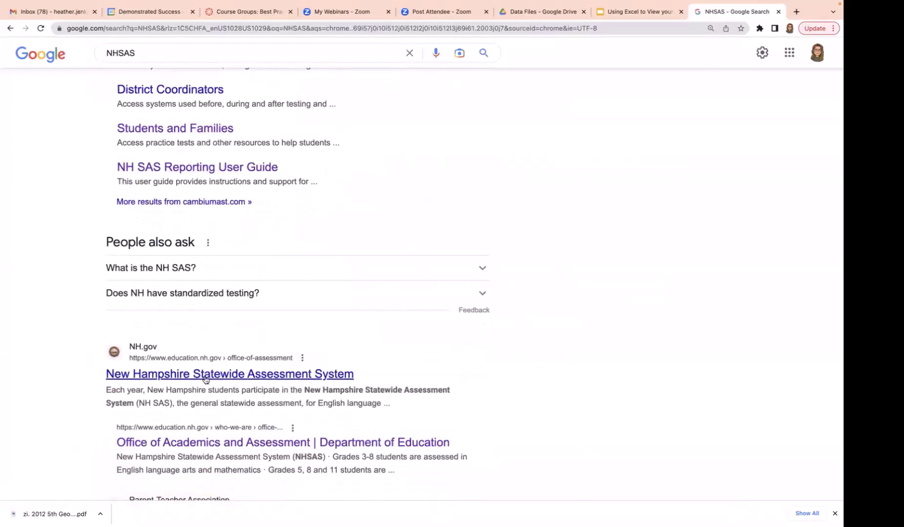
{"action": "scroll", "coordinate": [205, 378], "scroll_direction": "up", "scroll_amount": 4}
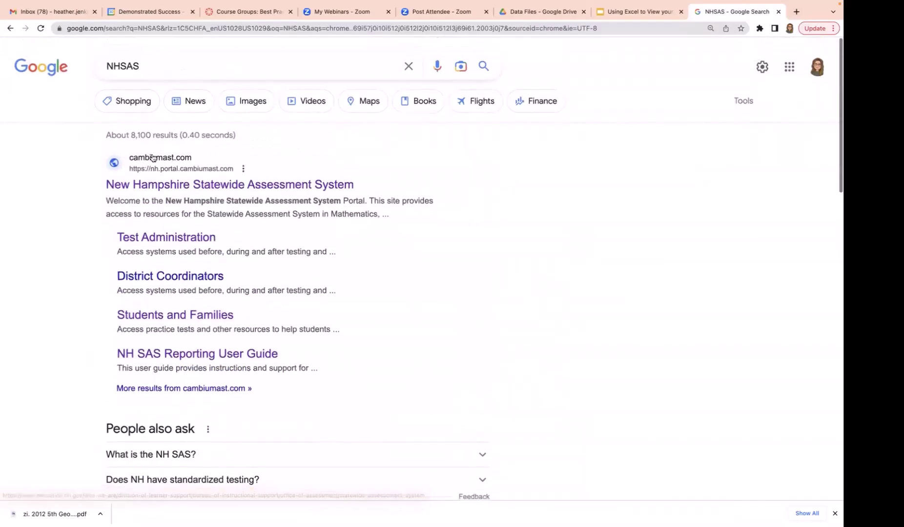
{"action": "left_click", "coordinate": [154, 185]}
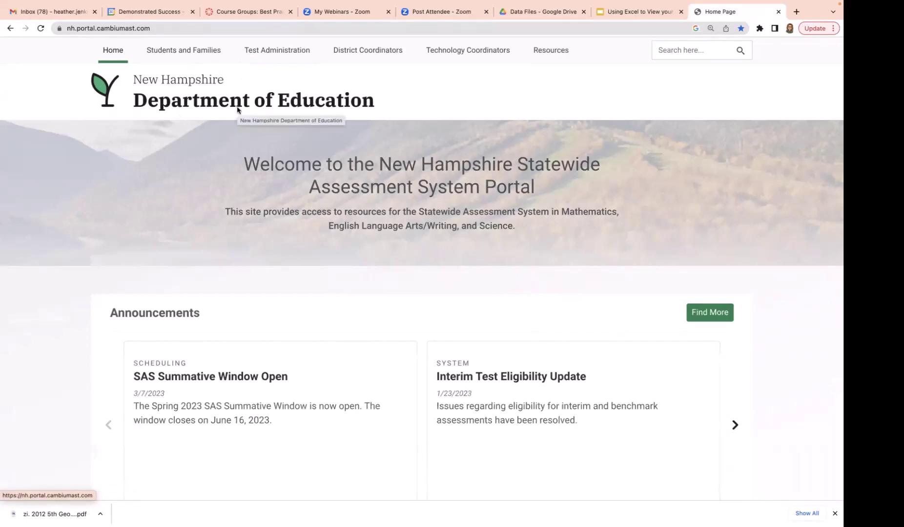
Step: Go to the portal's Test Administration page and scroll down to the After Testing Reporting card
{"action": "left_click", "coordinate": [273, 55]}
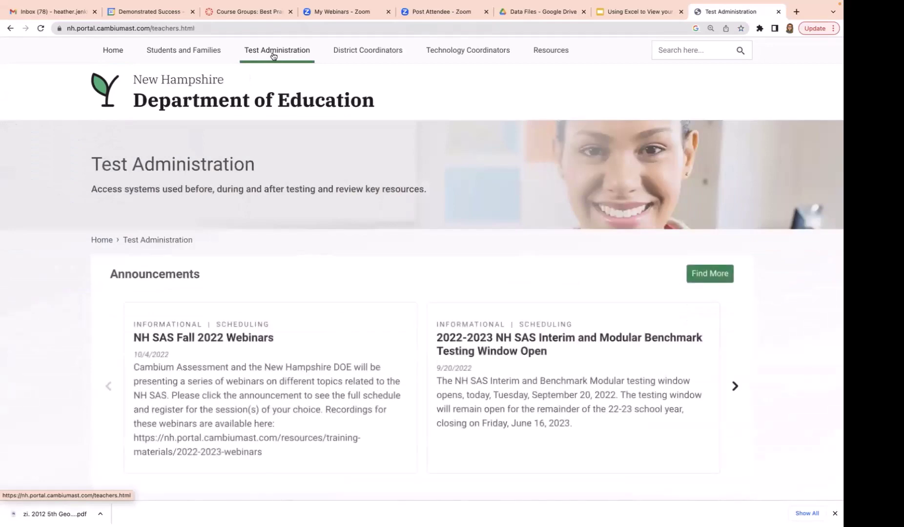
{"action": "scroll", "coordinate": [273, 56], "scroll_direction": "down", "scroll_amount": 5}
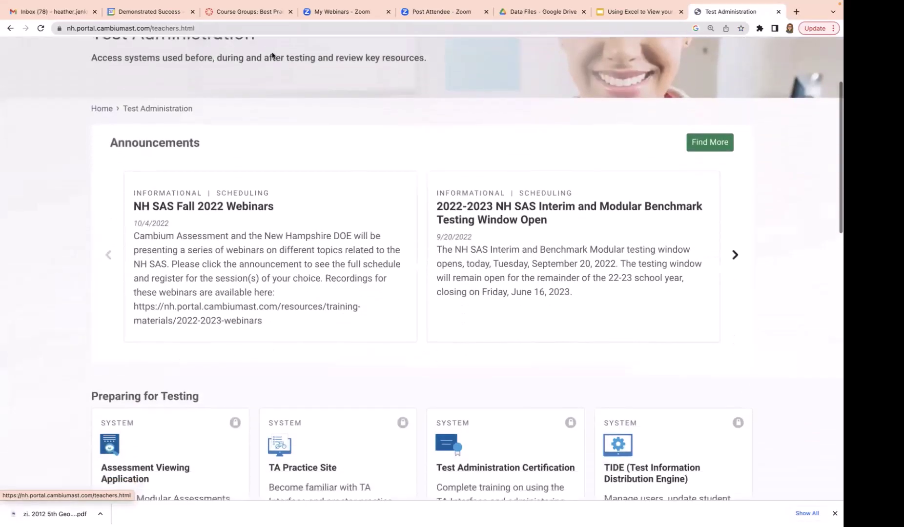
{"action": "scroll", "coordinate": [273, 55], "scroll_direction": "down", "scroll_amount": 4}
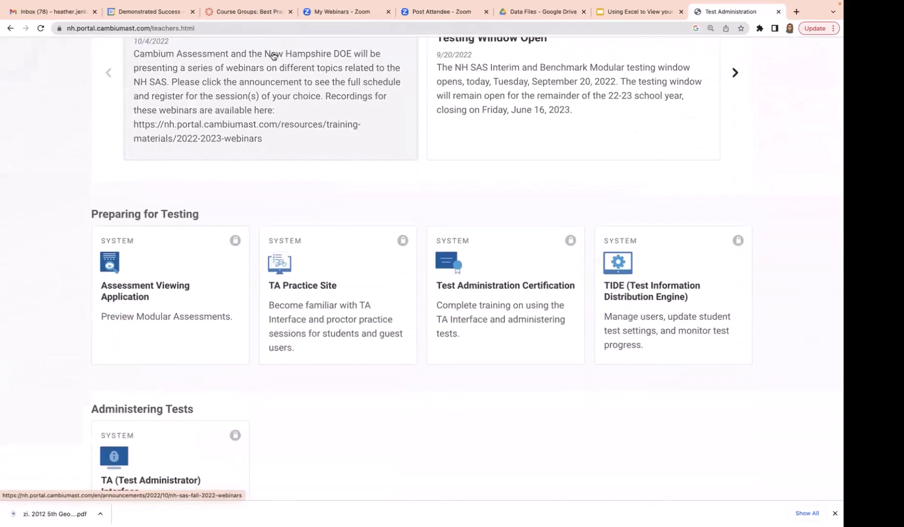
{"action": "scroll", "coordinate": [272, 57], "scroll_direction": "down", "scroll_amount": 10}
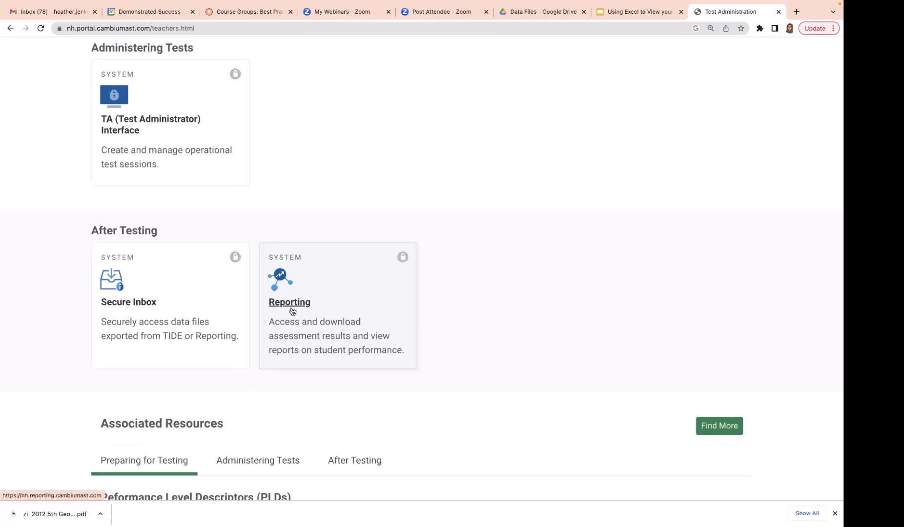
Step: Open Reporting, sign in, and confirm the STATE @ New Hampshire role with Demo District 1
{"action": "left_click", "coordinate": [291, 303]}
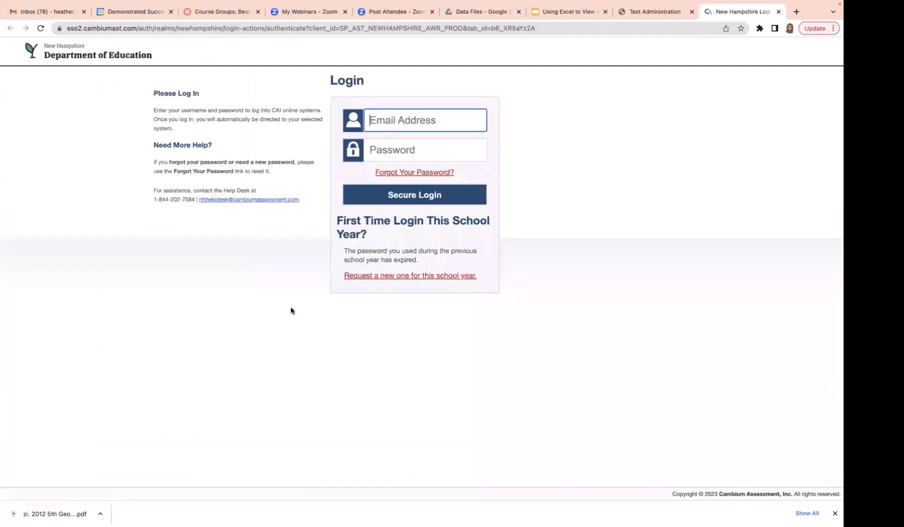
{"action": "left_click", "coordinate": [408, 200]}
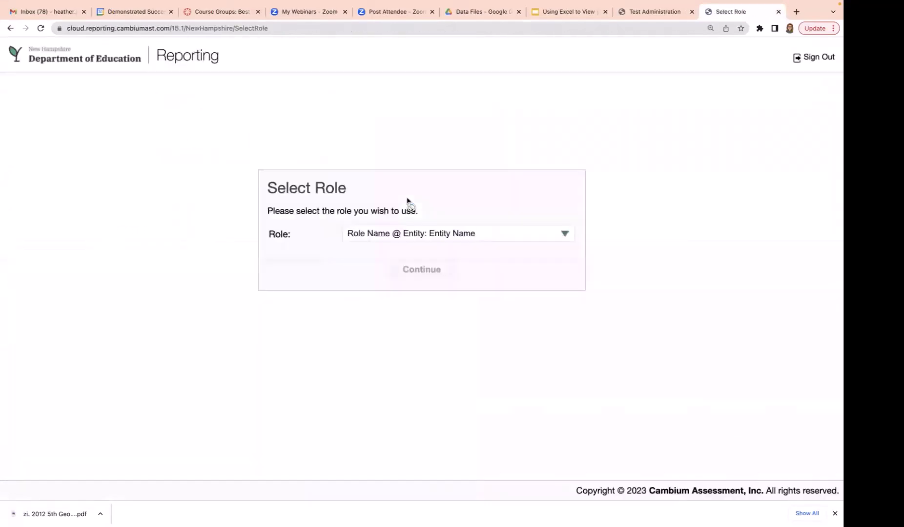
{"action": "left_click", "coordinate": [371, 236]}
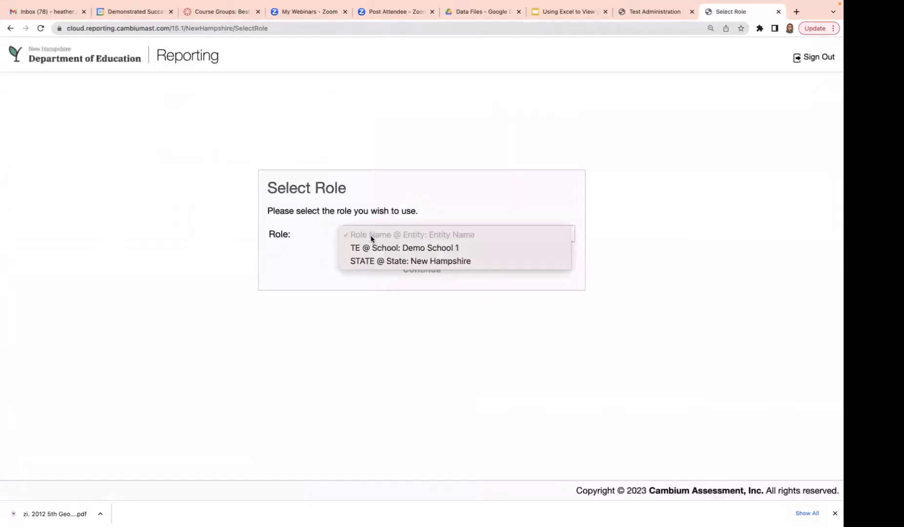
{"action": "left_click", "coordinate": [355, 262]}
{"action": "left_click", "coordinate": [363, 270]}
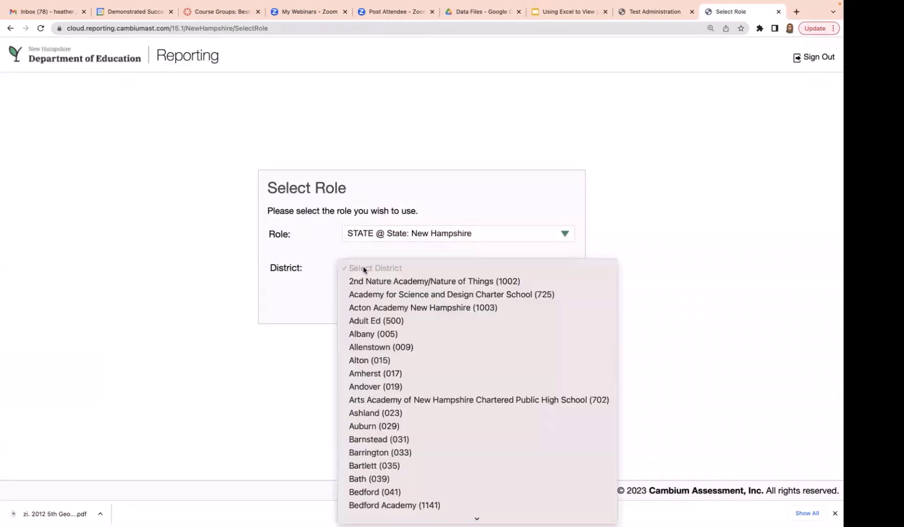
{"action": "scroll", "coordinate": [391, 464], "scroll_direction": "down", "scroll_amount": 10}
{"action": "scroll", "coordinate": [376, 462], "scroll_direction": "down", "scroll_amount": 2}
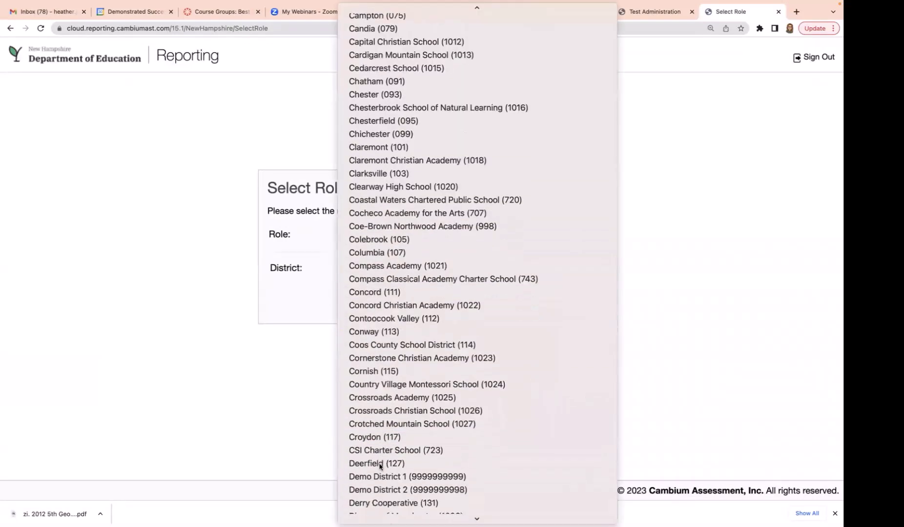
{"action": "left_click", "coordinate": [376, 457]}
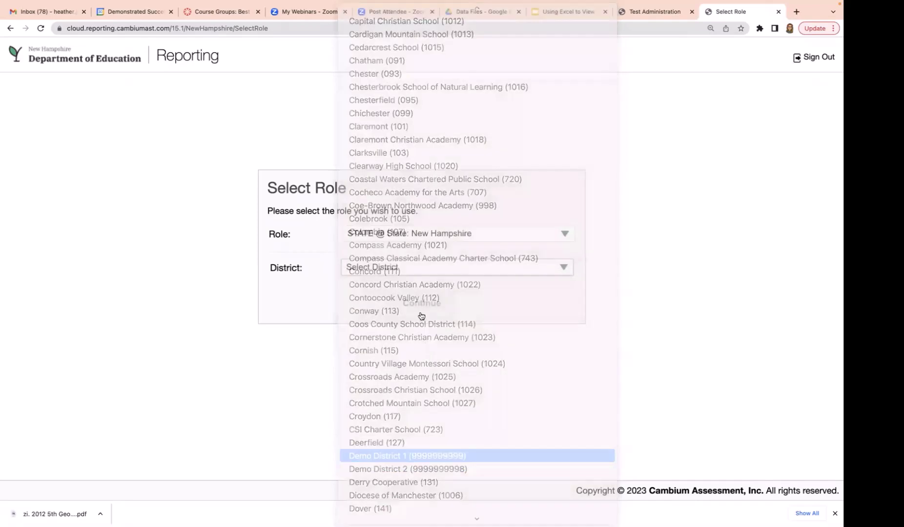
{"action": "left_click", "coordinate": [422, 312]}
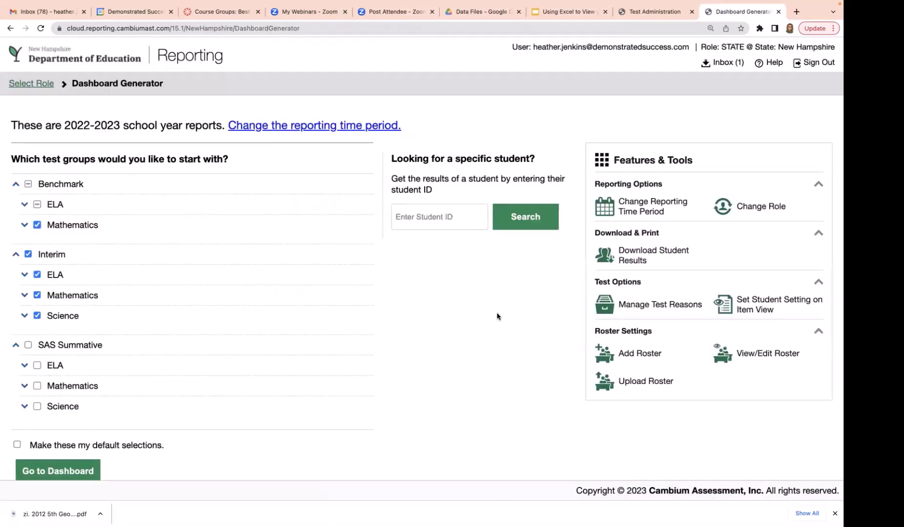
Step: Drill from Benchmark ELA through ELA Grade 6 - Literature A to Demo School 2's per-student results
{"action": "left_click", "coordinate": [44, 471]}
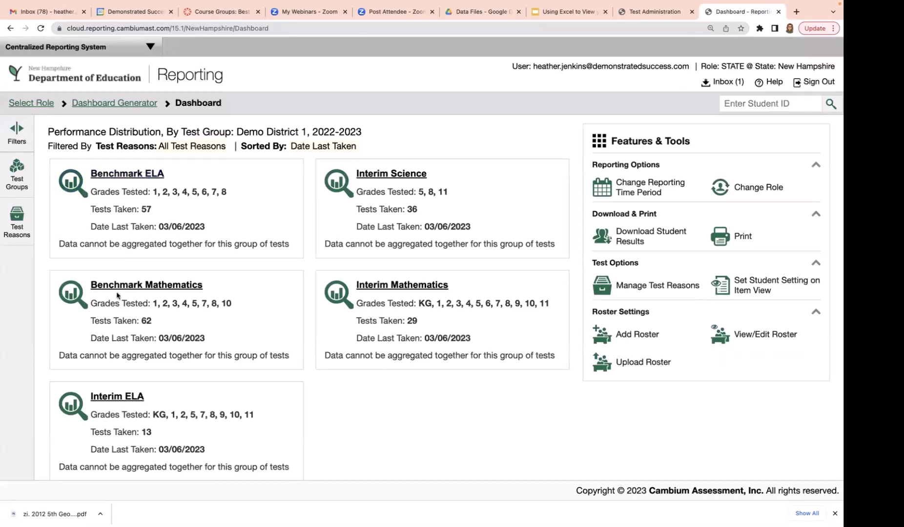
{"action": "left_click", "coordinate": [126, 177]}
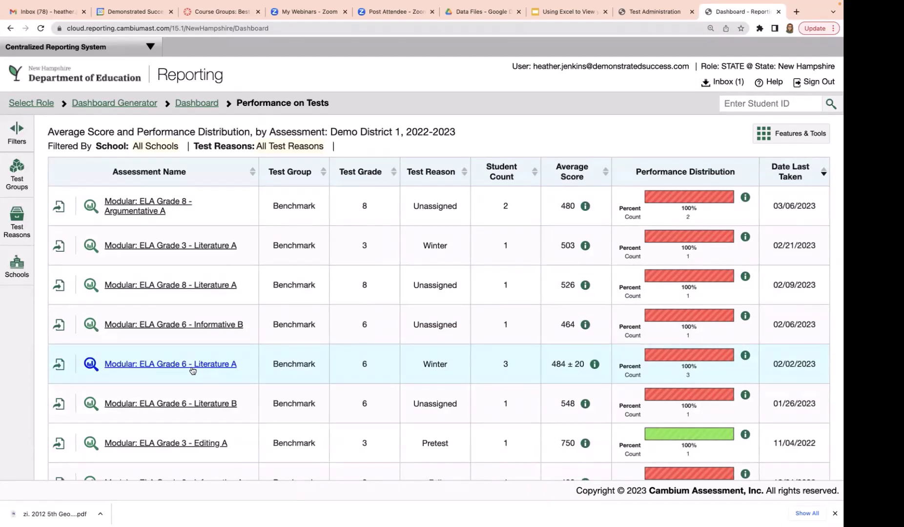
{"action": "left_click", "coordinate": [192, 366]}
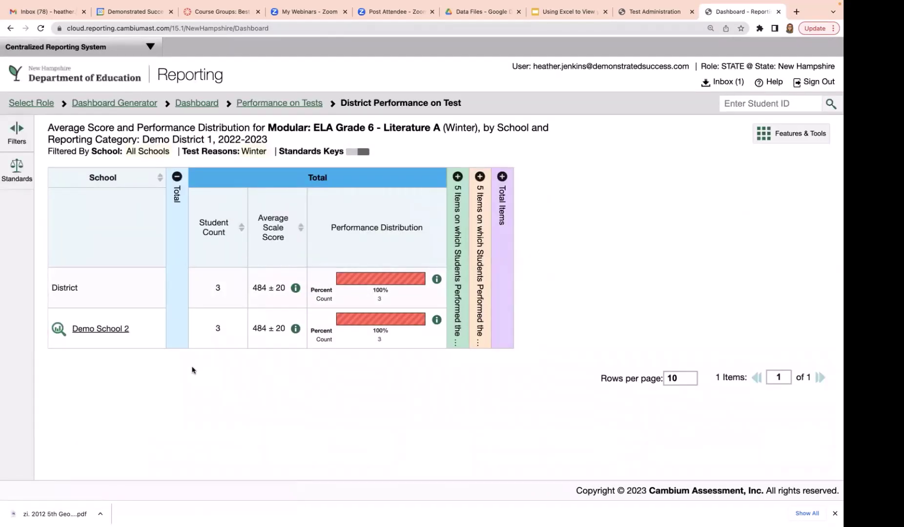
{"action": "left_click", "coordinate": [96, 330]}
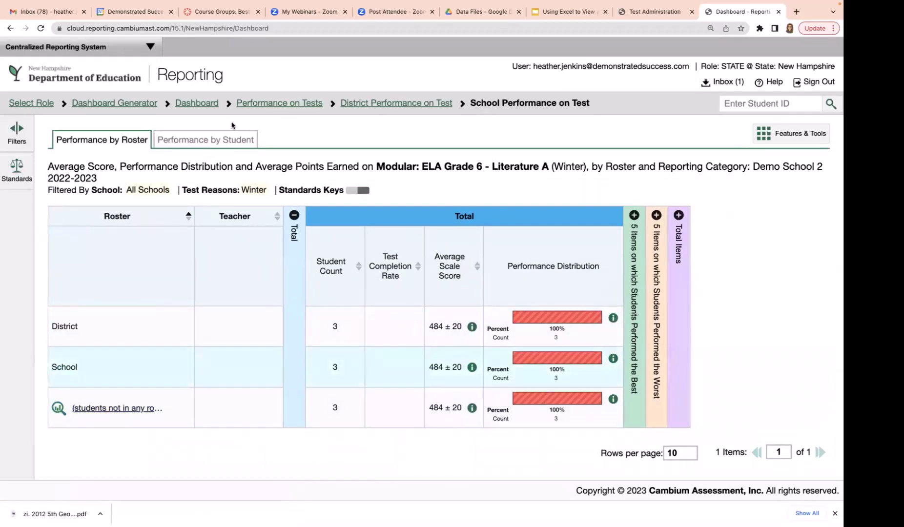
{"action": "left_click", "coordinate": [205, 139]}
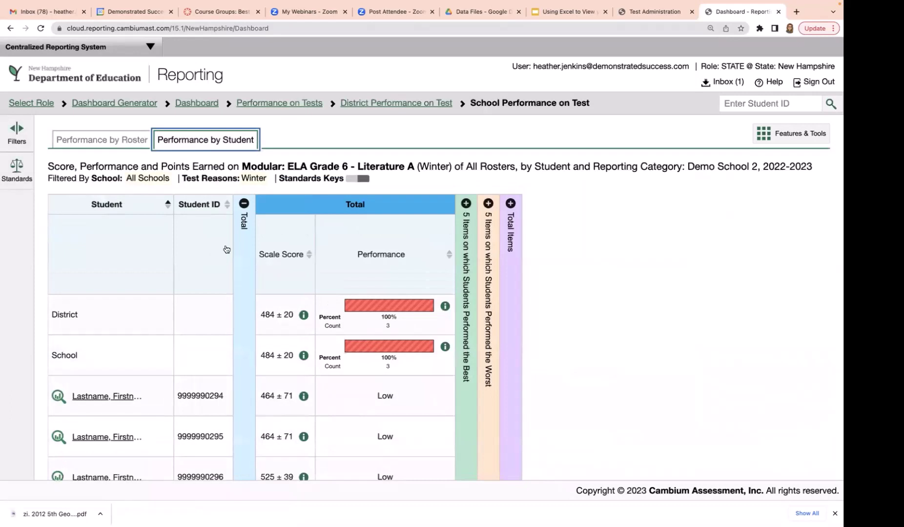
{"action": "left_click", "coordinate": [779, 135]}
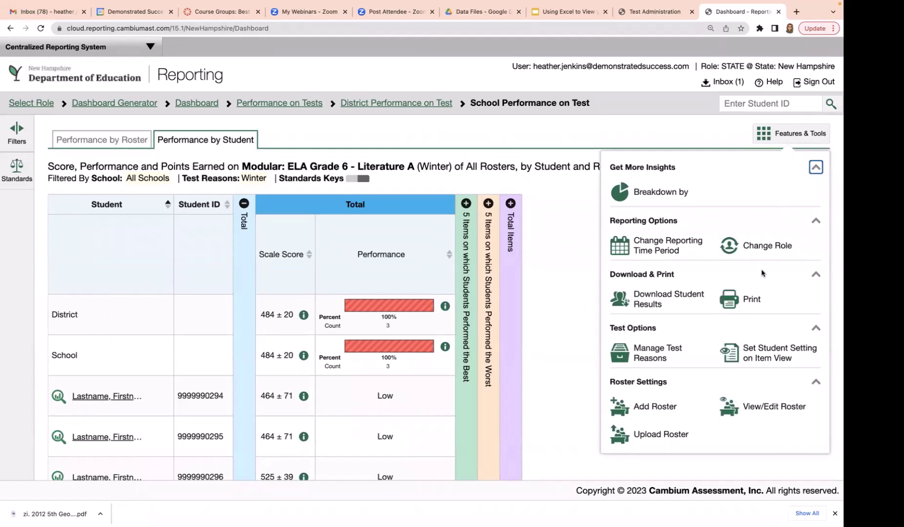
Step: Export the student report with Summary and Item Scores as an Excel file
{"action": "left_click", "coordinate": [732, 301]}
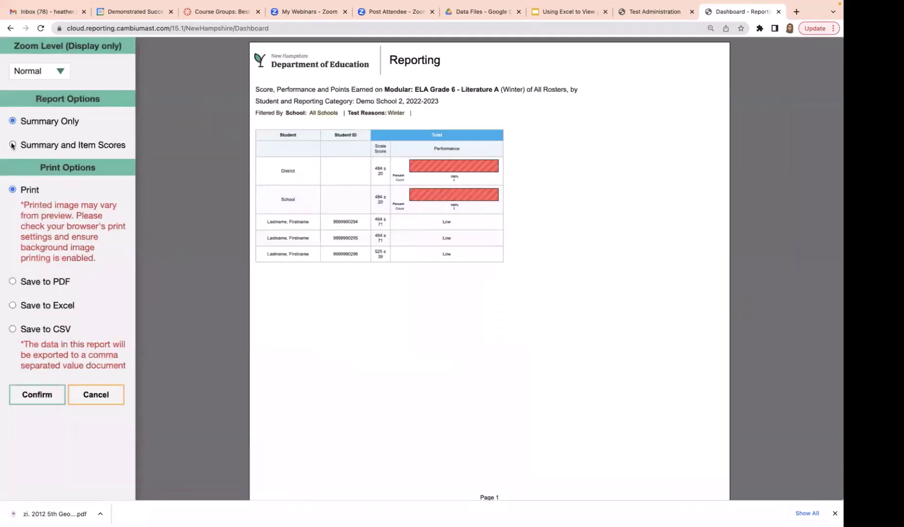
{"action": "left_click", "coordinate": [13, 145]}
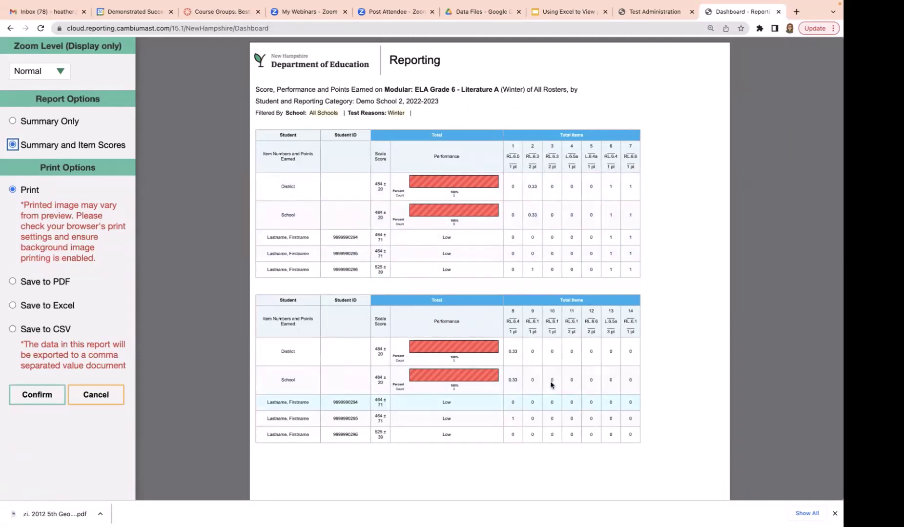
{"action": "left_click", "coordinate": [14, 281]}
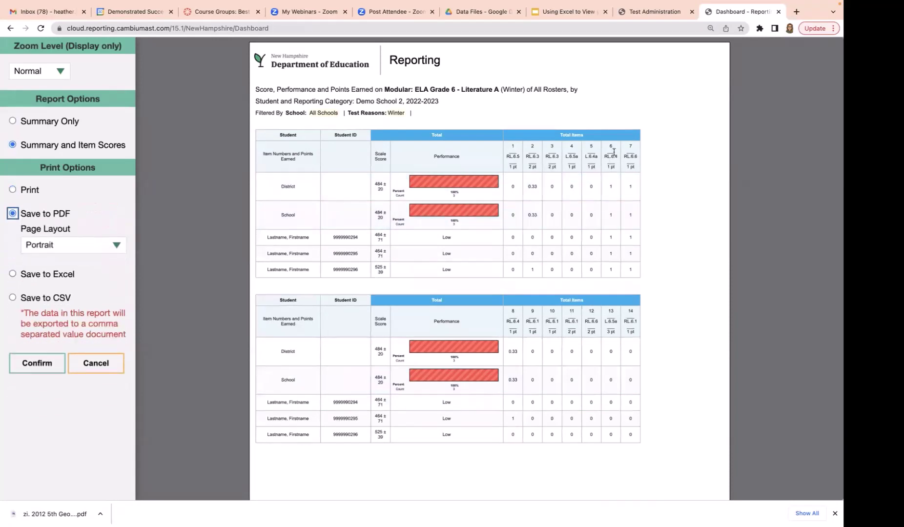
{"action": "left_click", "coordinate": [12, 274]}
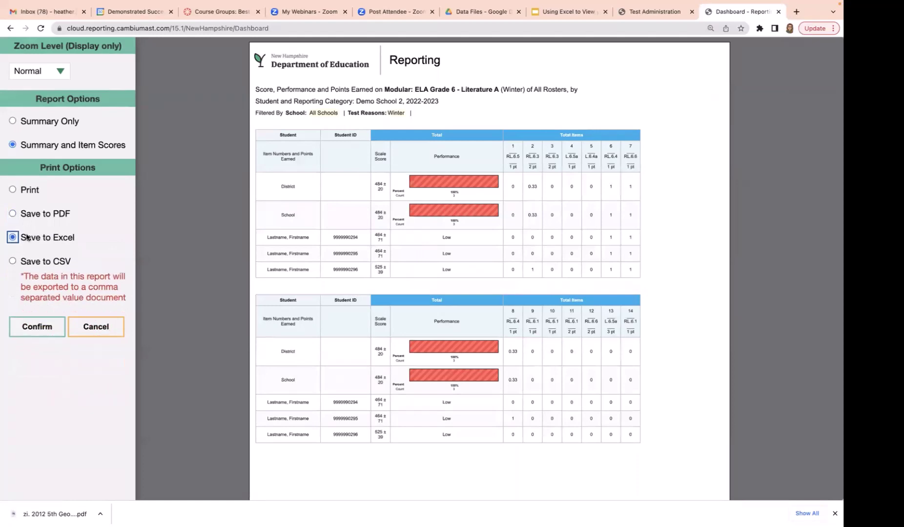
{"action": "left_click", "coordinate": [33, 330]}
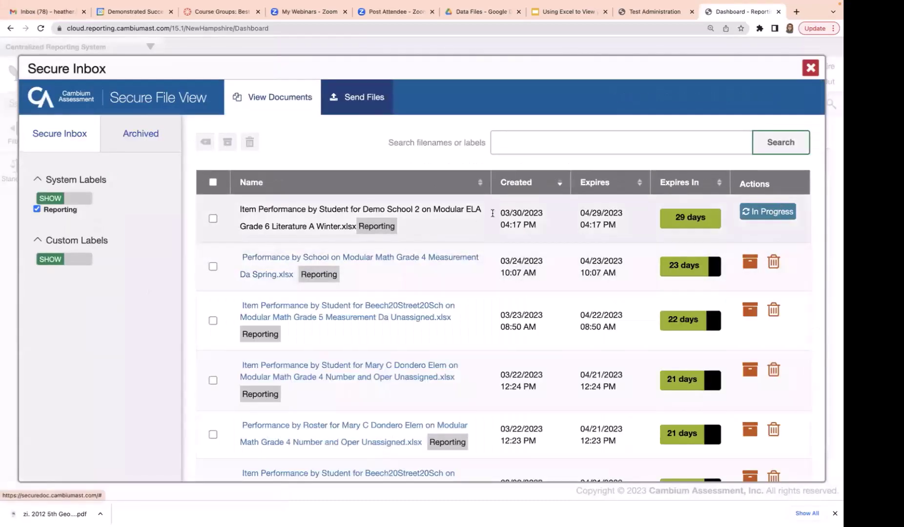
Step: Refresh the Secure Inbox and download the Item Performance by Student Demo School 2 .xlsx report
{"action": "left_click", "coordinate": [64, 128]}
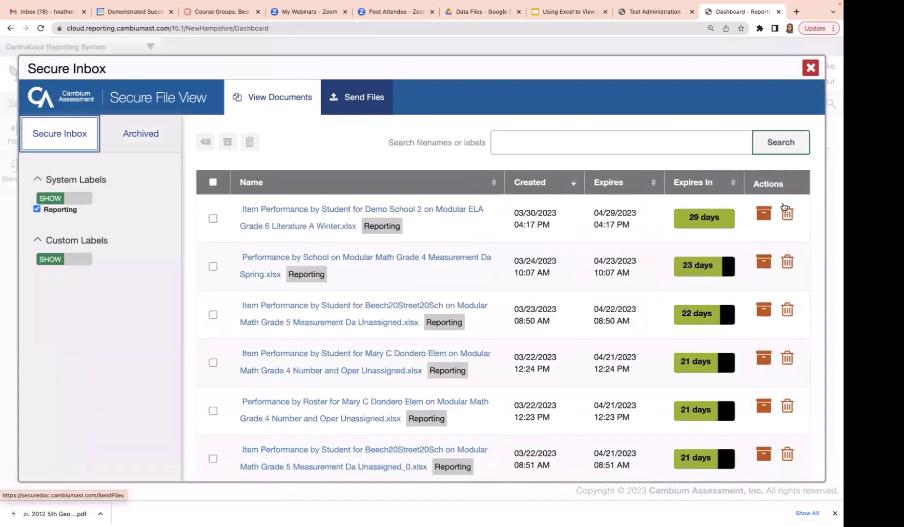
{"action": "left_click", "coordinate": [320, 211]}
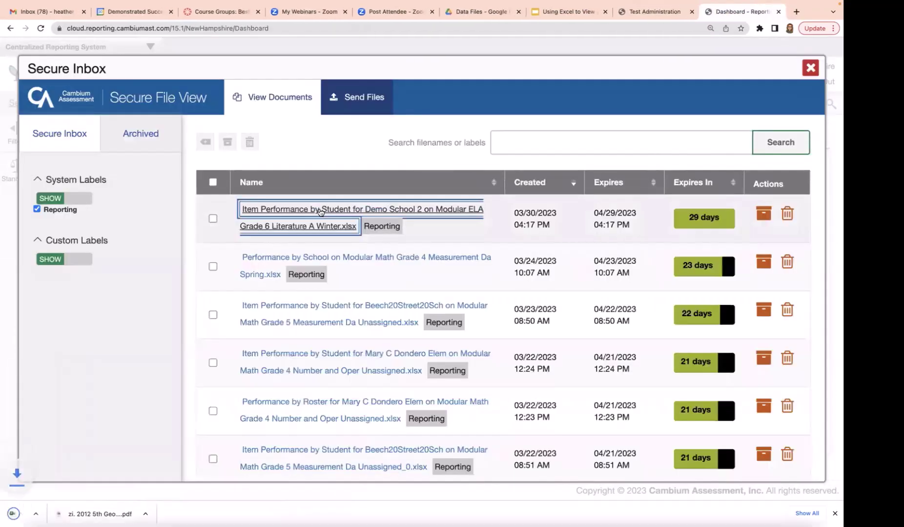
Step: Open the downloaded Demo School 2 workbook in Excel to review item scores, then return to Chrome
{"action": "left_click", "coordinate": [63, 515]}
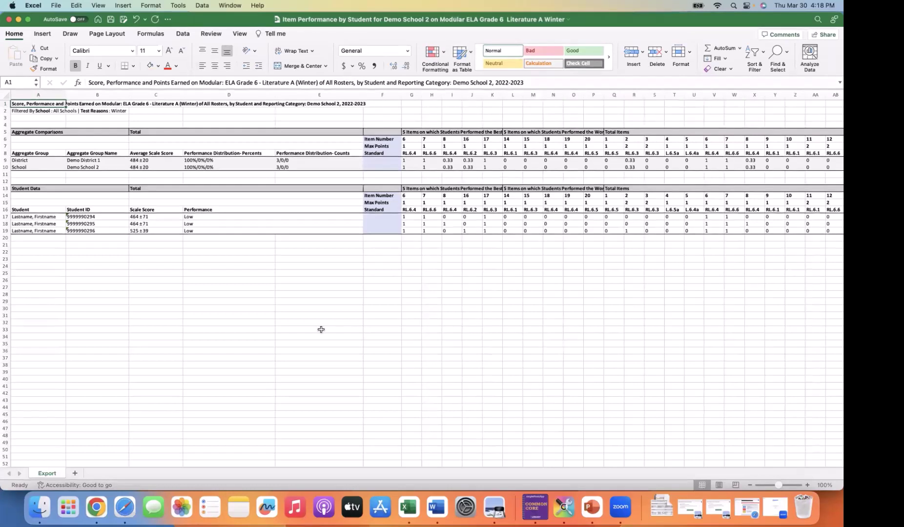
{"action": "left_click", "coordinate": [95, 511]}
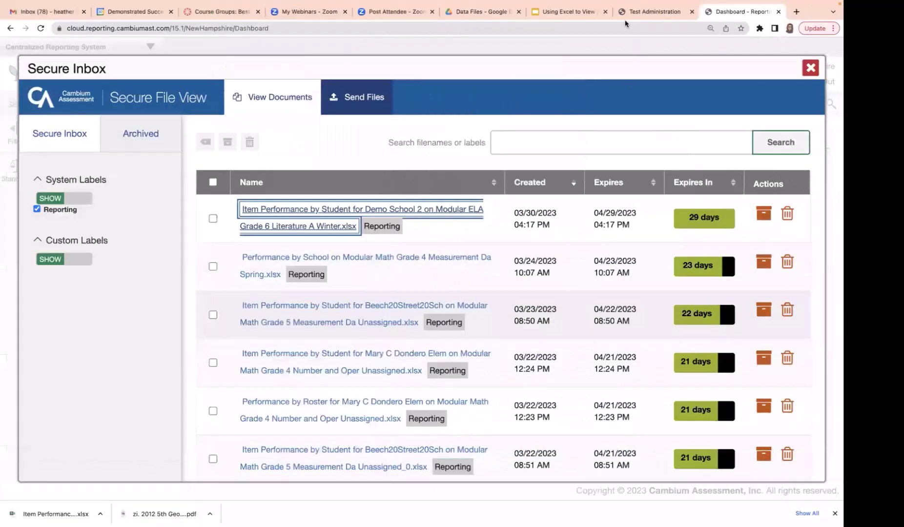
Step: Present the webinar deck full screen from slide 23, 'Contact Information'
{"action": "left_click", "coordinate": [555, 11]}
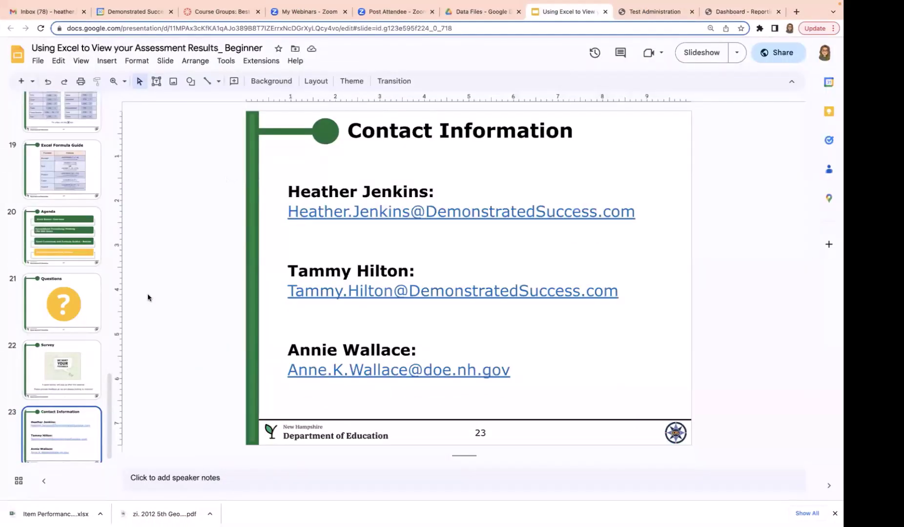
{"action": "key", "text": "super+Return"}
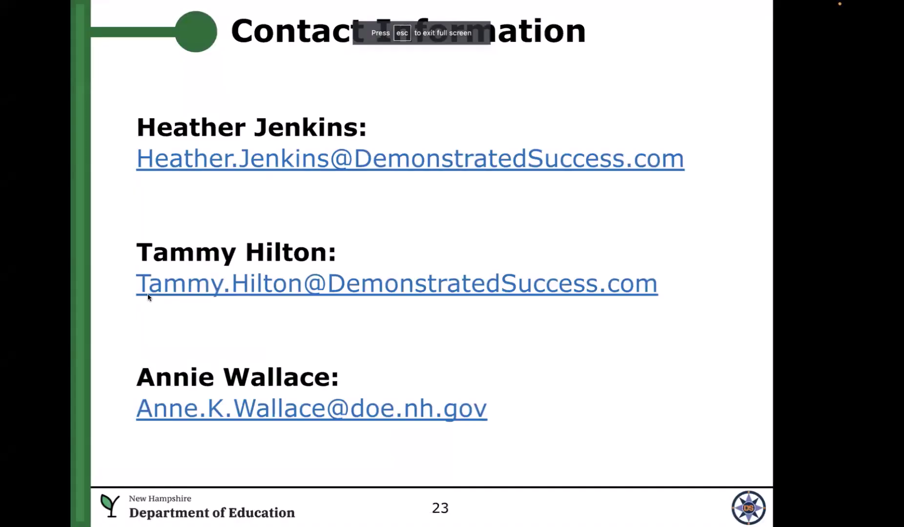